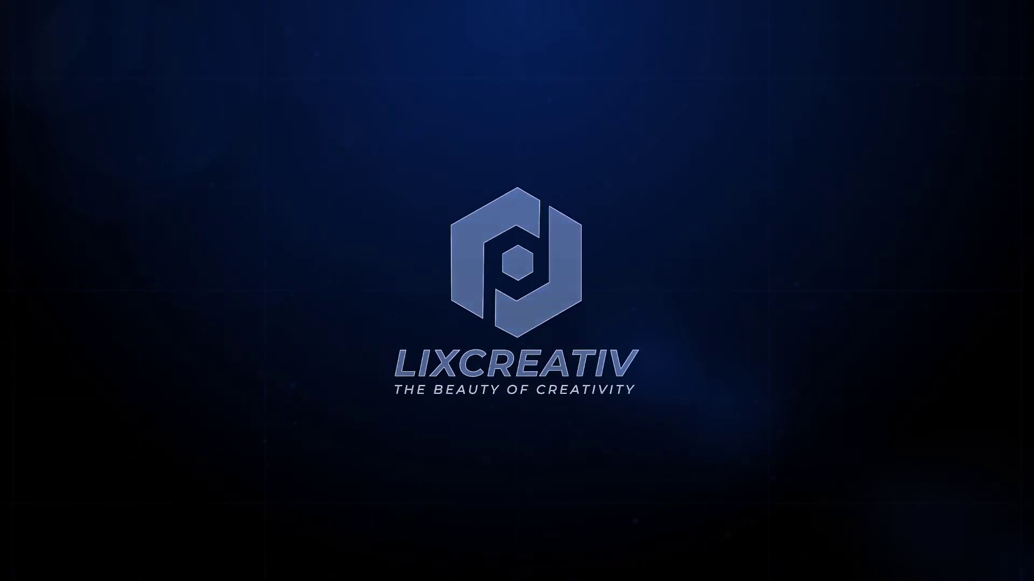
# - Bring up the New Document dialog with its 3 x 4 in, 300 ppi preset
pyautogui.hotkey('ctrl', 'n')
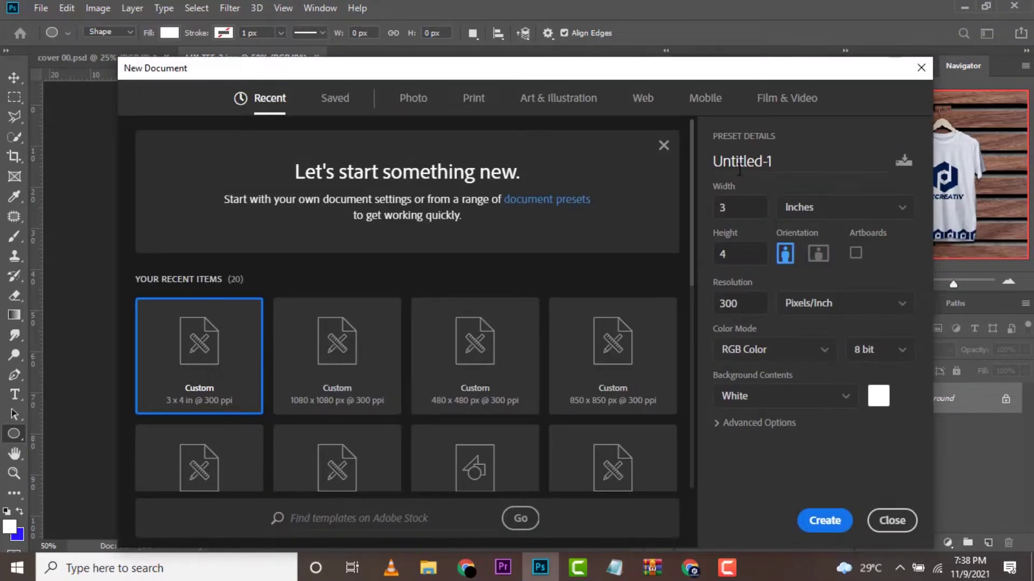
# - Create the 3 x 4 inch document, zoom to 33.3%, and place the NESTER LOGO file
pyautogui.click(757, 222)
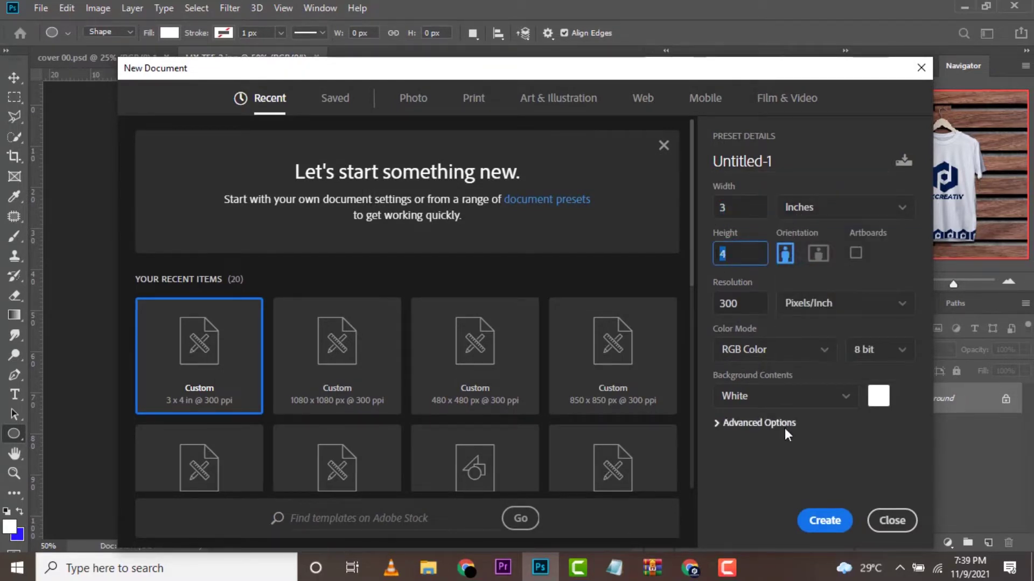
pyautogui.click(823, 519)
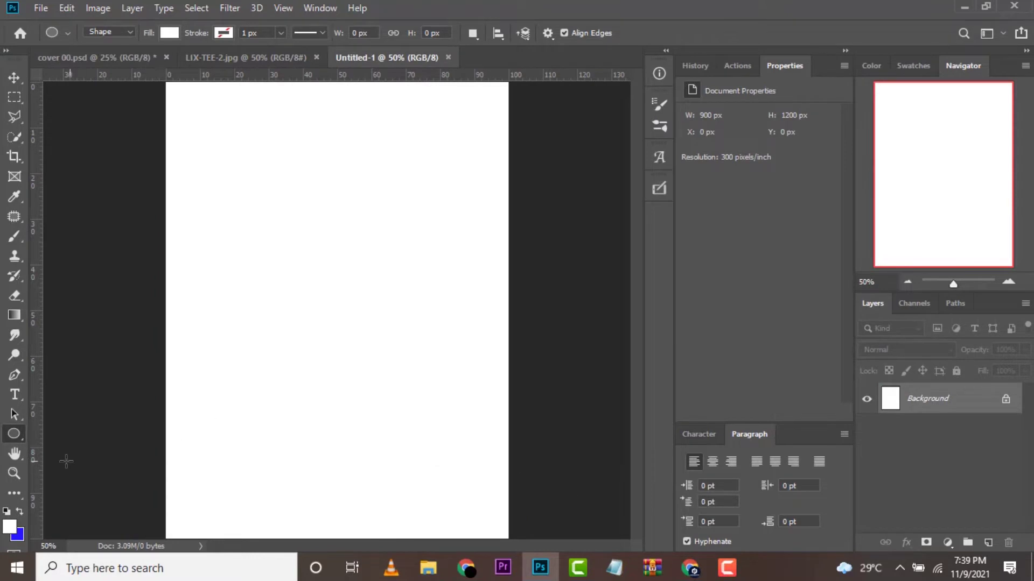
pyautogui.click(14, 473)
pyautogui.rightClick(413, 291)
pyautogui.click(440, 365)
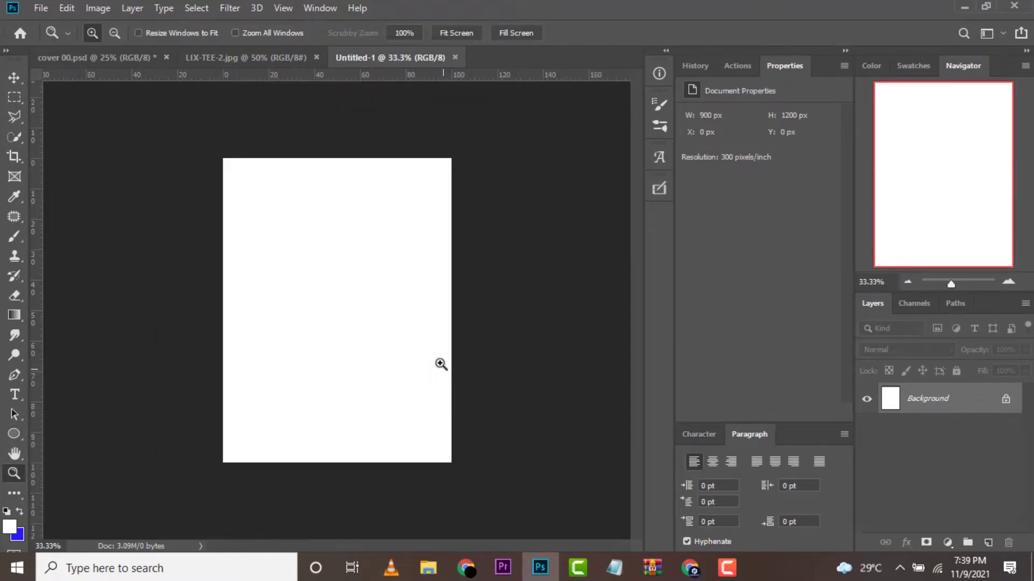
pyautogui.click(428, 567)
pyautogui.moveTo(422, 209)
pyautogui.mouseDown()
pyautogui.moveTo(540, 518)
pyautogui.moveTo(376, 357)
pyautogui.mouseUp()
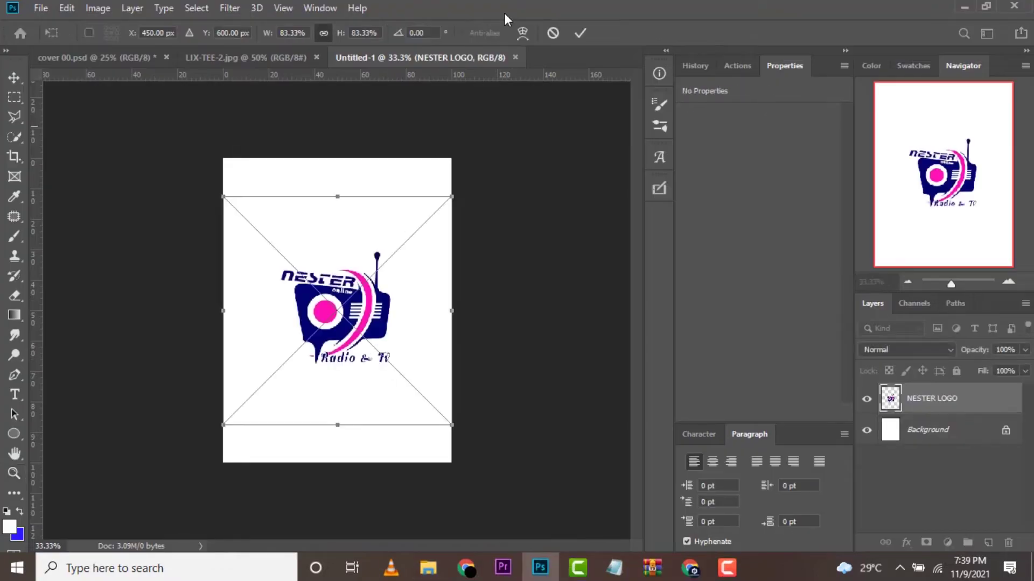
pyautogui.click(578, 33)
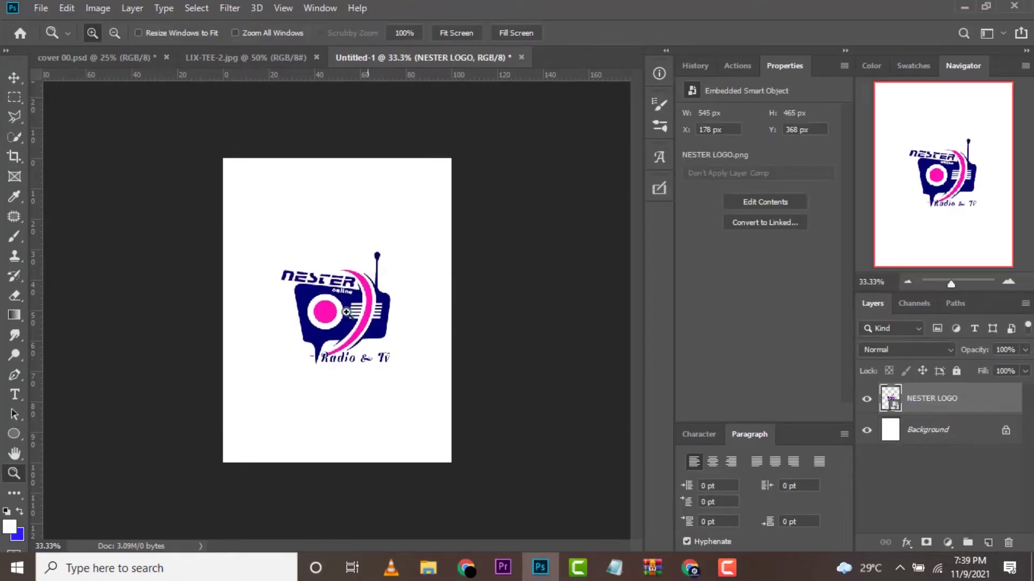
# - Sample the logo's pink as foreground and its dark navy as background colour
pyautogui.click(16, 530)
pyautogui.click(325, 311)
pyautogui.click(889, 222)
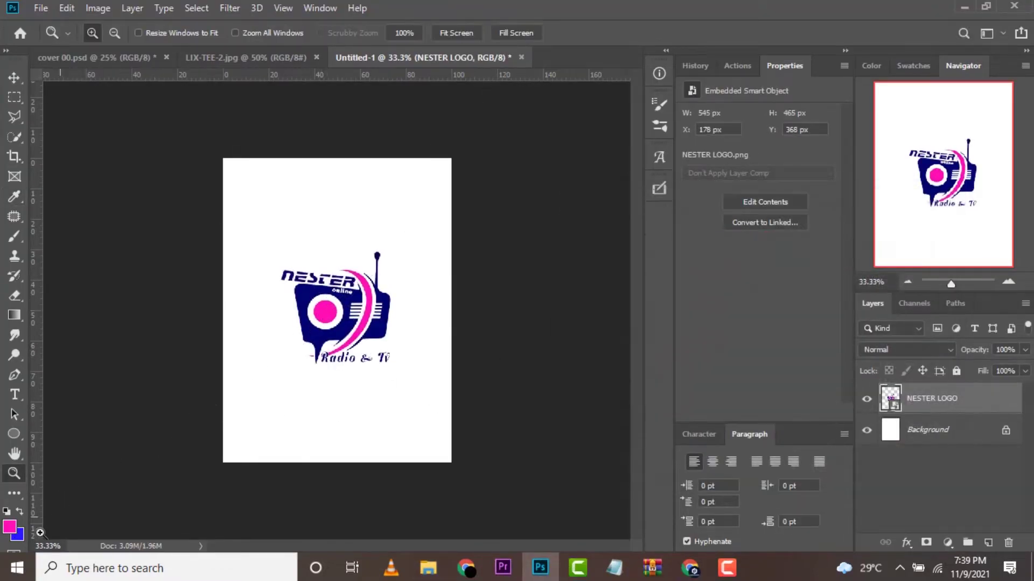
pyautogui.click(21, 538)
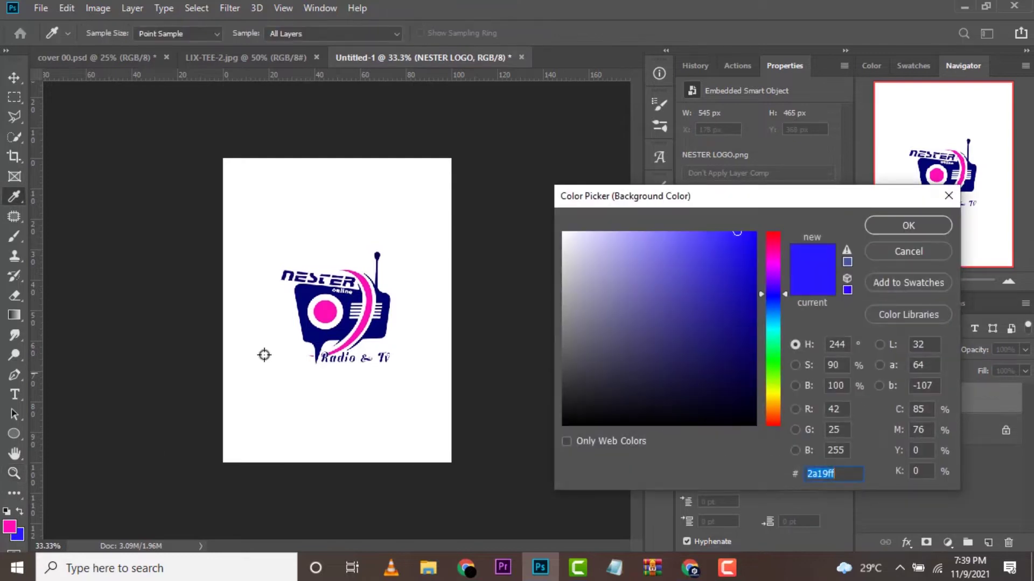
pyautogui.click(306, 291)
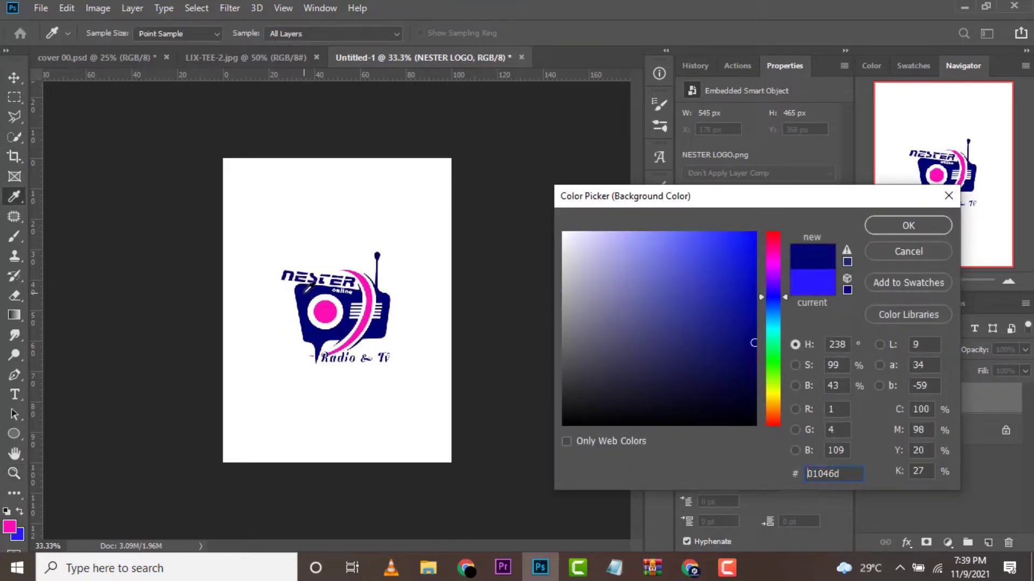
pyautogui.click(890, 228)
# - Shrink the NESTER LOGO and move it to the top centre of the card
pyautogui.click(14, 77)
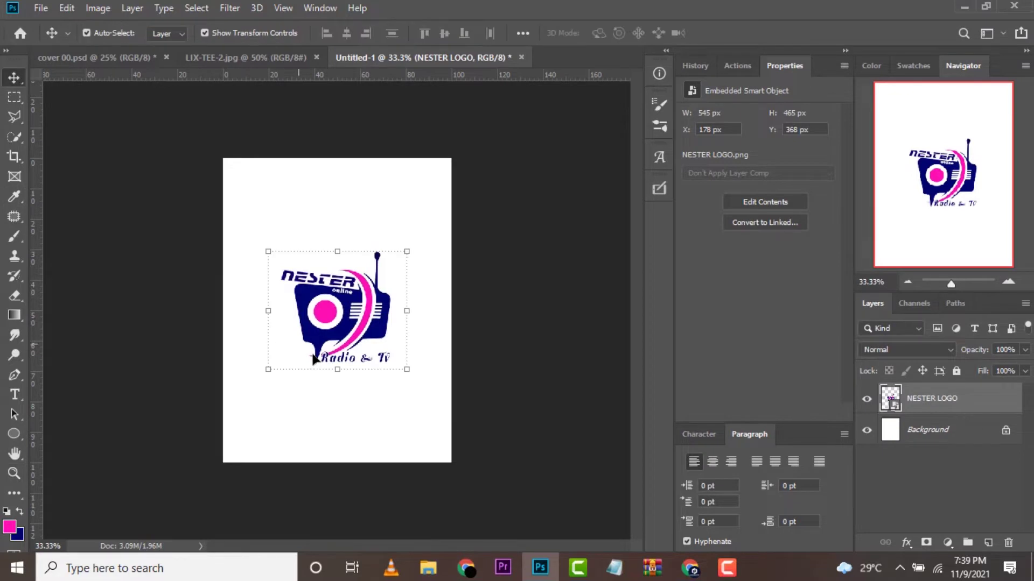
pyautogui.moveTo(338, 365); pyautogui.dragTo(354, 254)
pyautogui.click(580, 33)
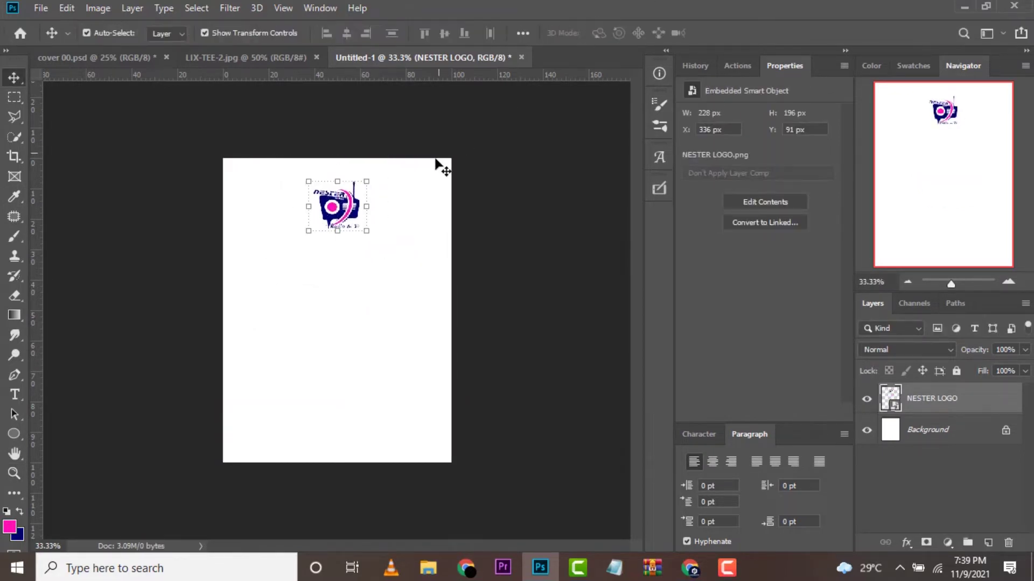
pyautogui.moveTo(343, 209); pyautogui.dragTo(355, 198)
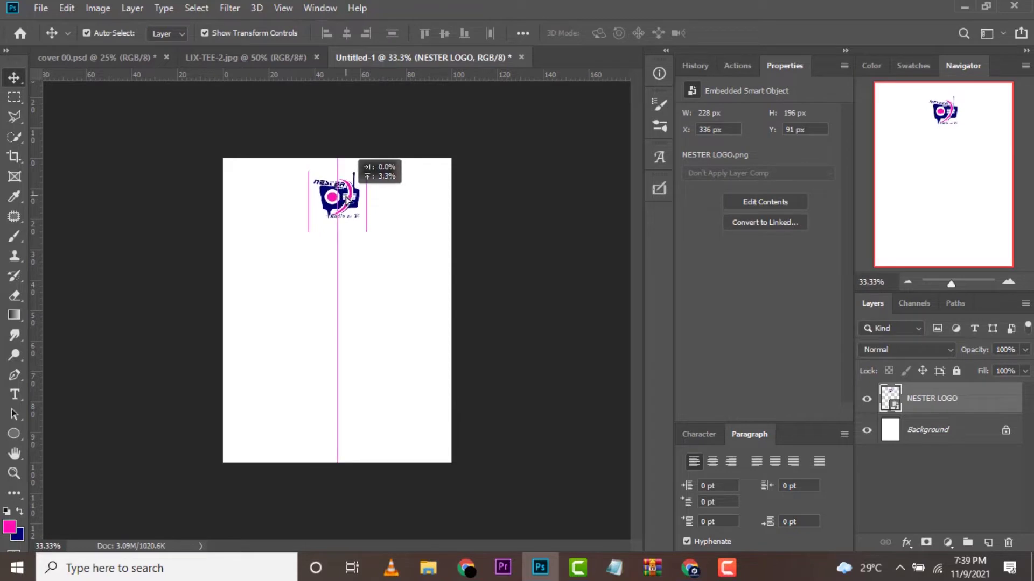
# - Copy the NESTER RADIO & TV line from the Notepad card text
pyautogui.click(614, 567)
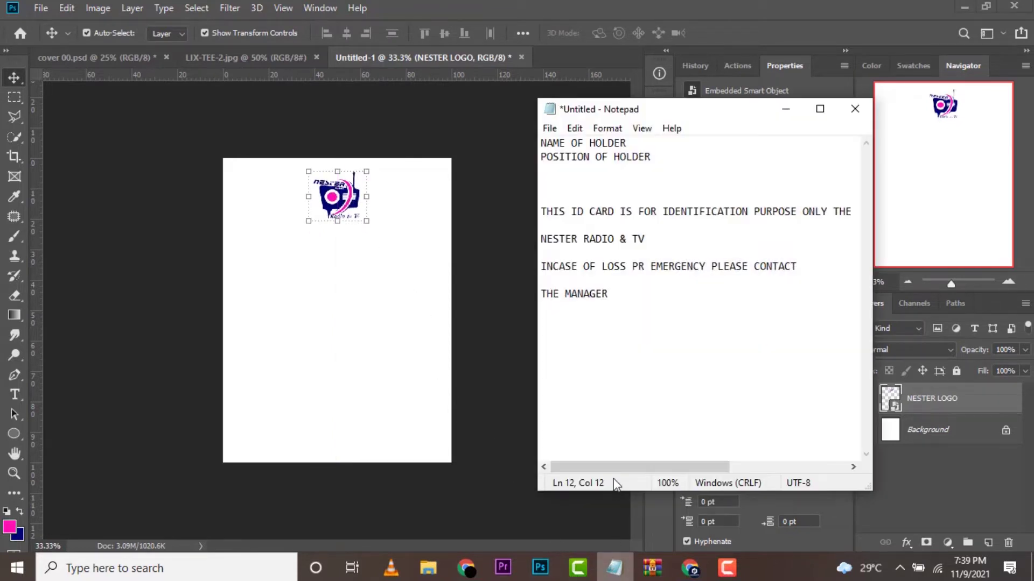
pyautogui.moveTo(645, 238); pyautogui.dragTo(541, 238)
pyautogui.rightClick(557, 237)
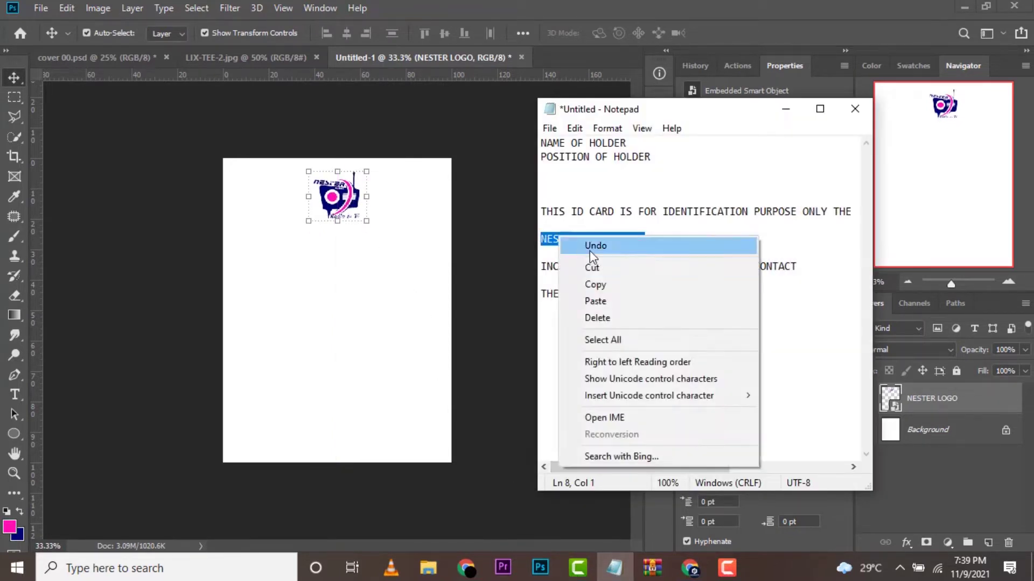
pyautogui.click(590, 285)
pyautogui.click(531, 577)
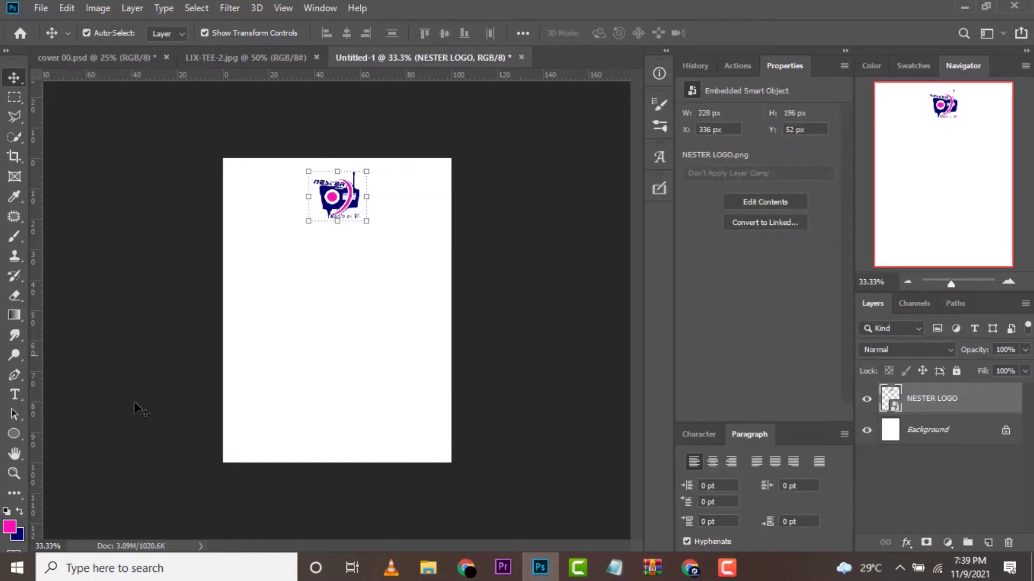
# - Paste NESTER RADIO & TV as a text layer under the logo
pyautogui.click(14, 399)
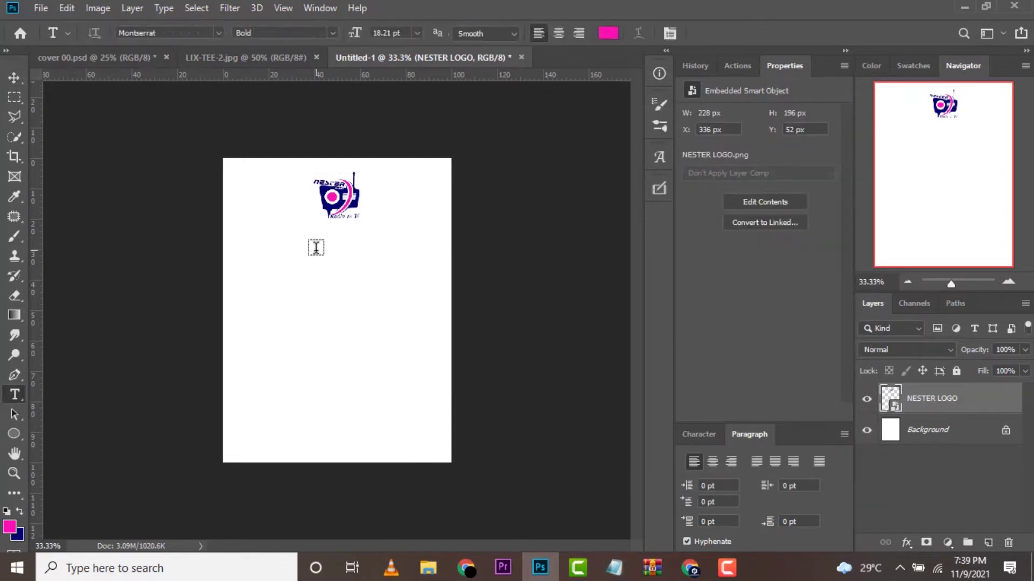
pyautogui.click(316, 247)
pyautogui.hotkey('ctrl', 'v')
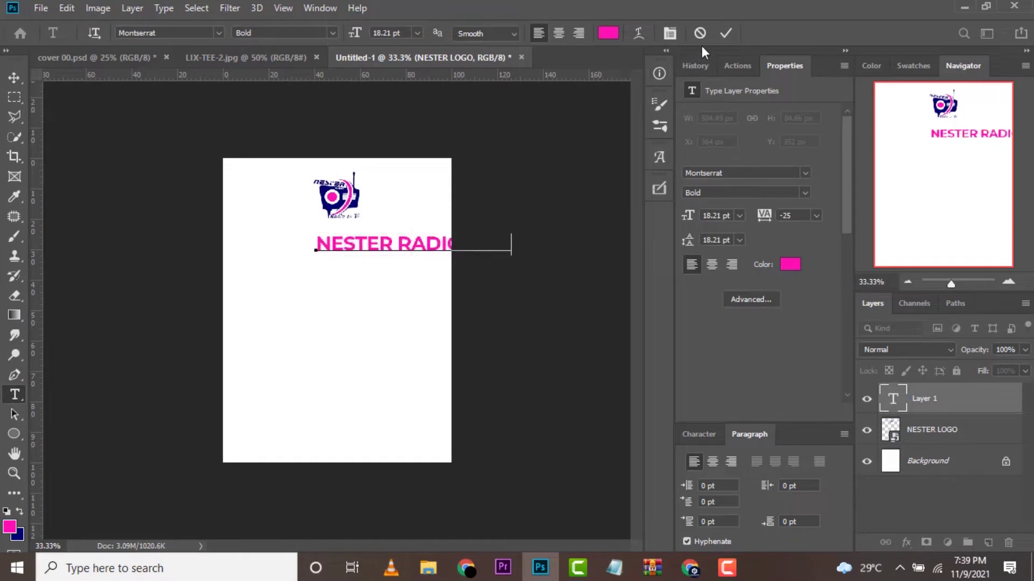
pyautogui.click(724, 34)
pyautogui.press('v')
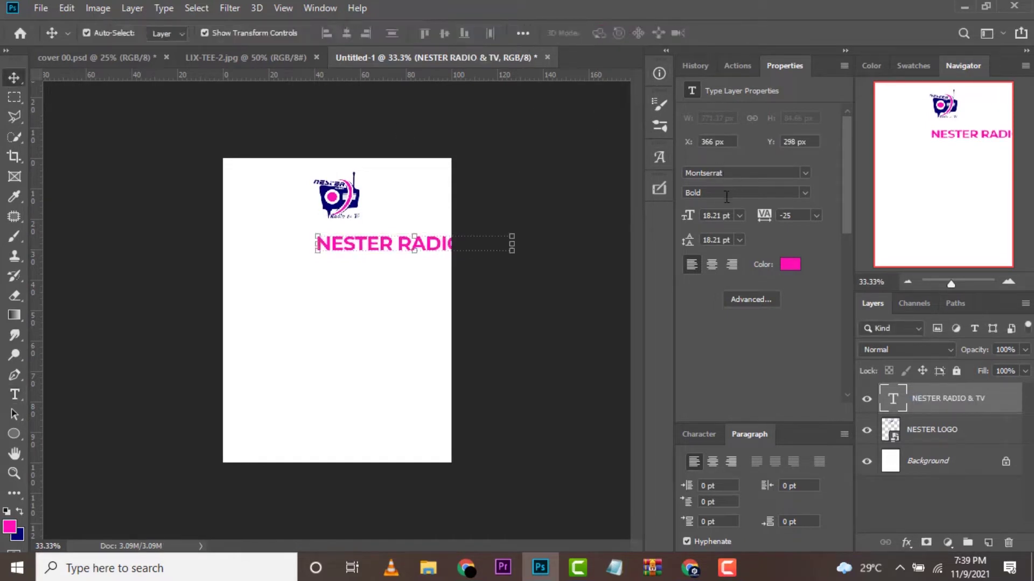
# - Style the heading 14 pt ExtraBold in the sampled navy colour
pyautogui.click(739, 215)
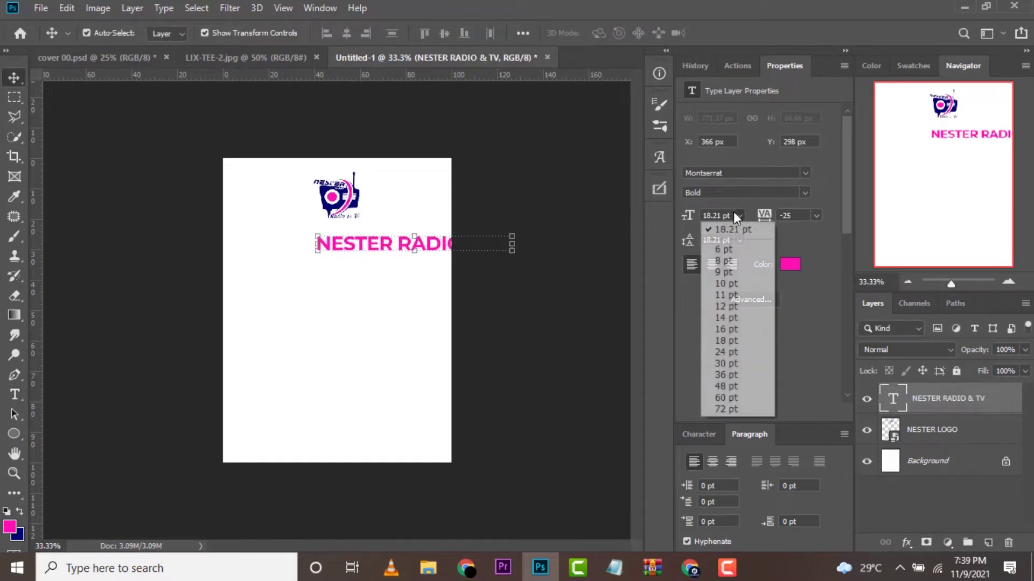
pyautogui.click(729, 316)
pyautogui.click(803, 191)
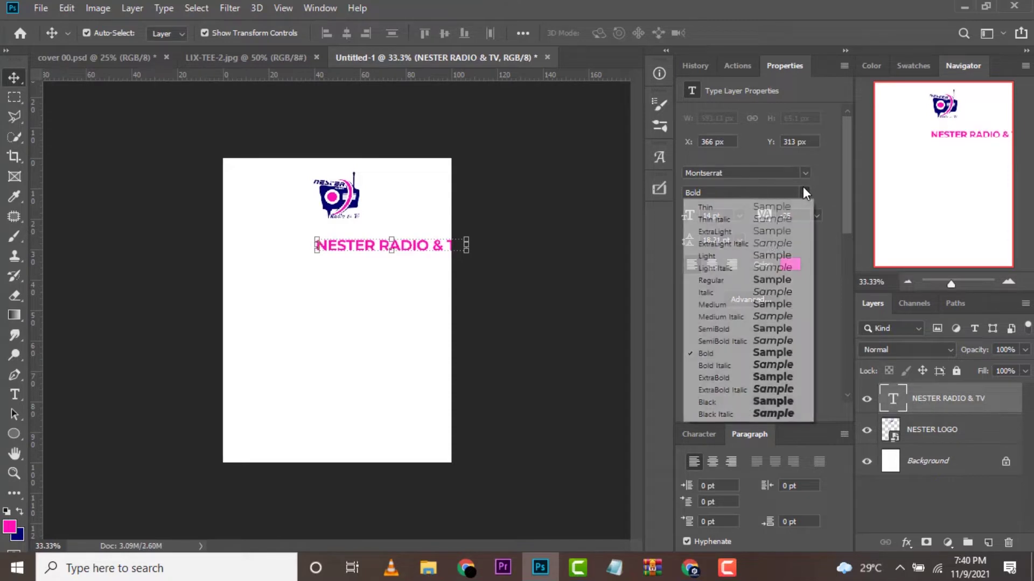
pyautogui.click(716, 378)
pyautogui.click(790, 264)
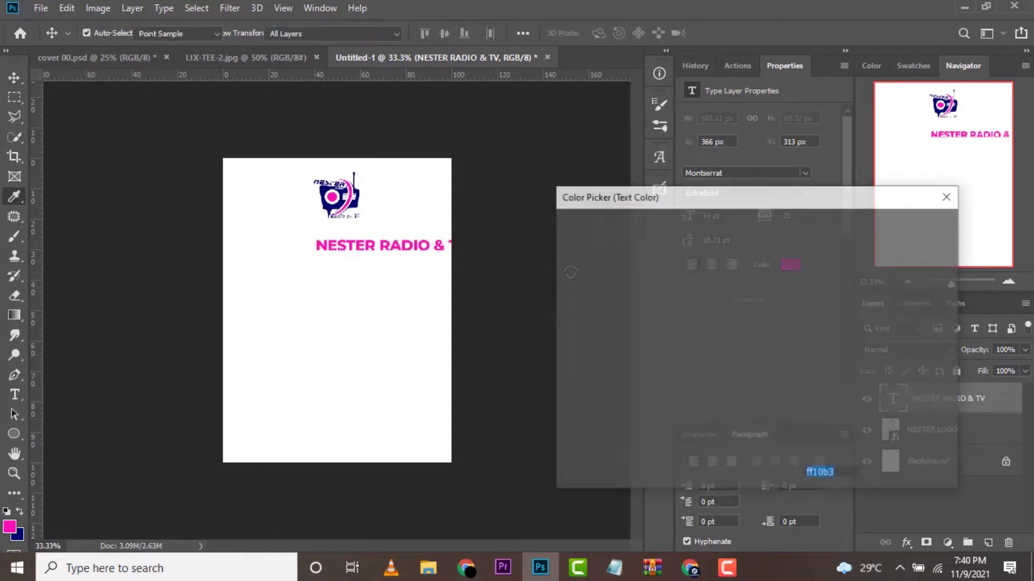
pyautogui.click(337, 198)
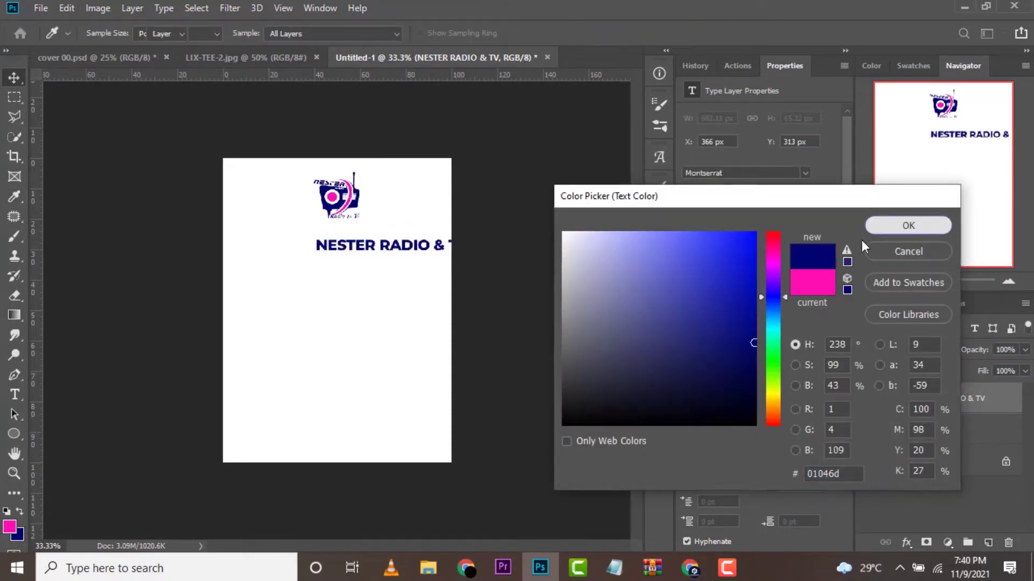
pyautogui.click(908, 225)
# - Centre the heading horizontally below the logo, then zoom the card to 50%
pyautogui.moveTo(383, 252); pyautogui.dragTo(339, 242)
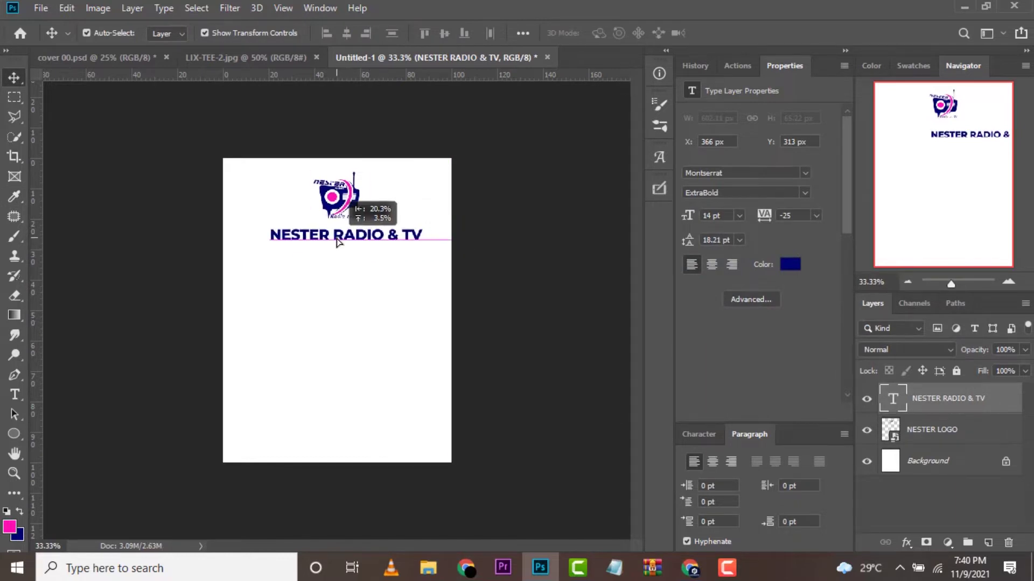
pyautogui.click(350, 293)
pyautogui.click(357, 238)
pyautogui.hotkey('ctrl', 'a')
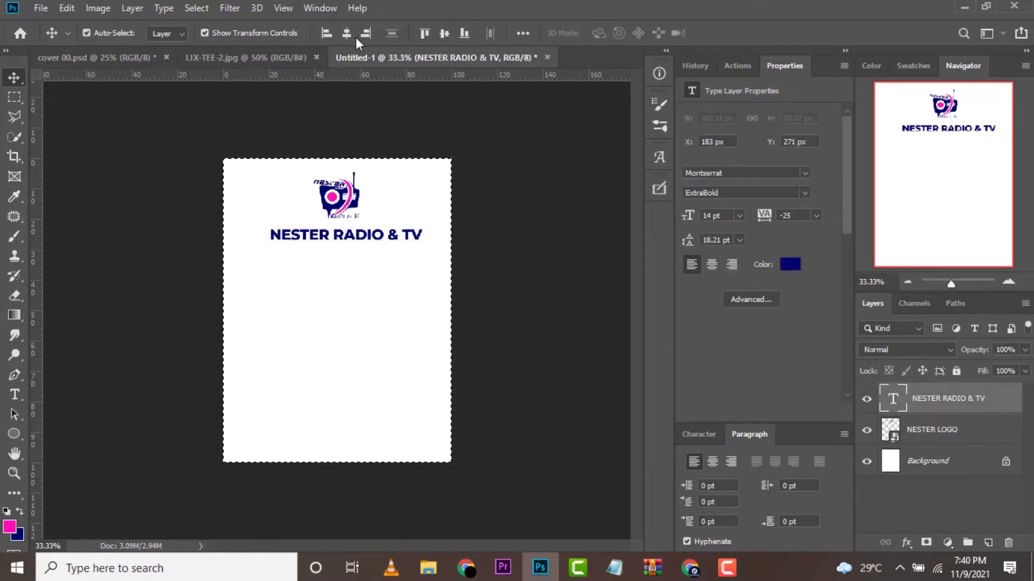
pyautogui.click(347, 33)
pyautogui.keyDown('ctrl'); pyautogui.click(336, 195); pyautogui.keyUp('ctrl')
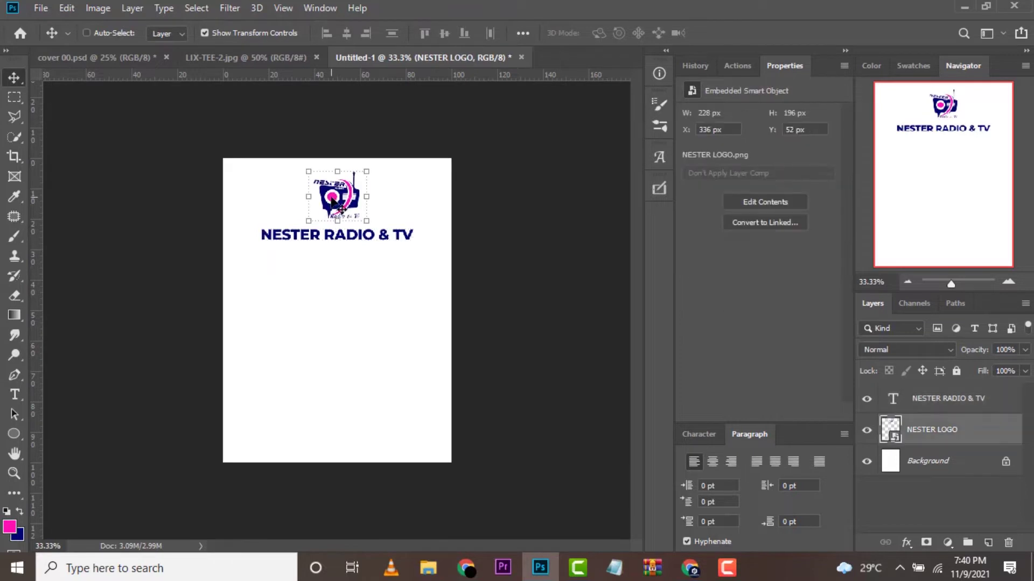
pyautogui.hotkey('ctrl', 'd')
pyautogui.click(401, 237)
pyautogui.moveTo(401, 239); pyautogui.dragTo(401, 238)
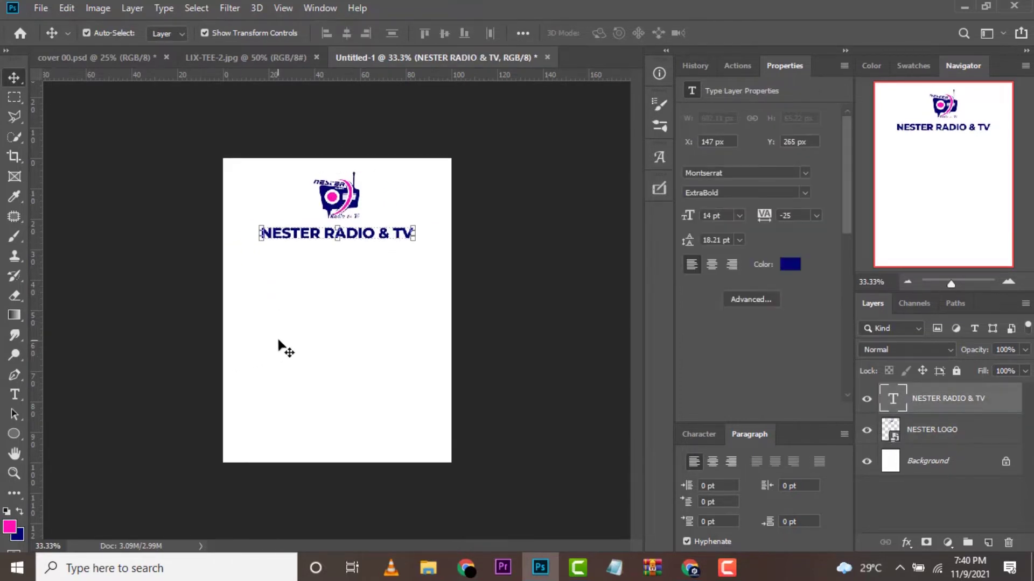
pyautogui.click(15, 472)
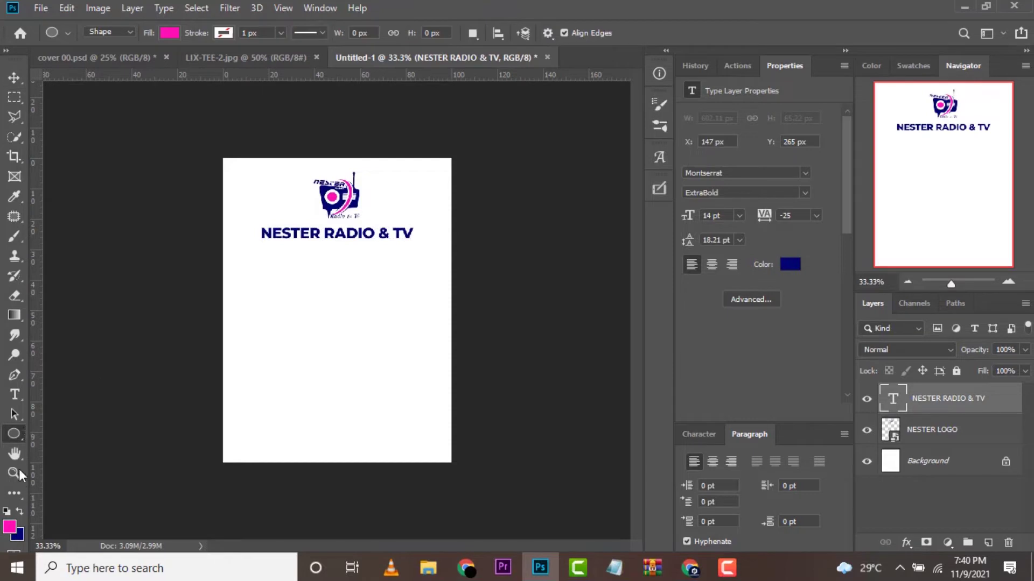
pyautogui.click(421, 330)
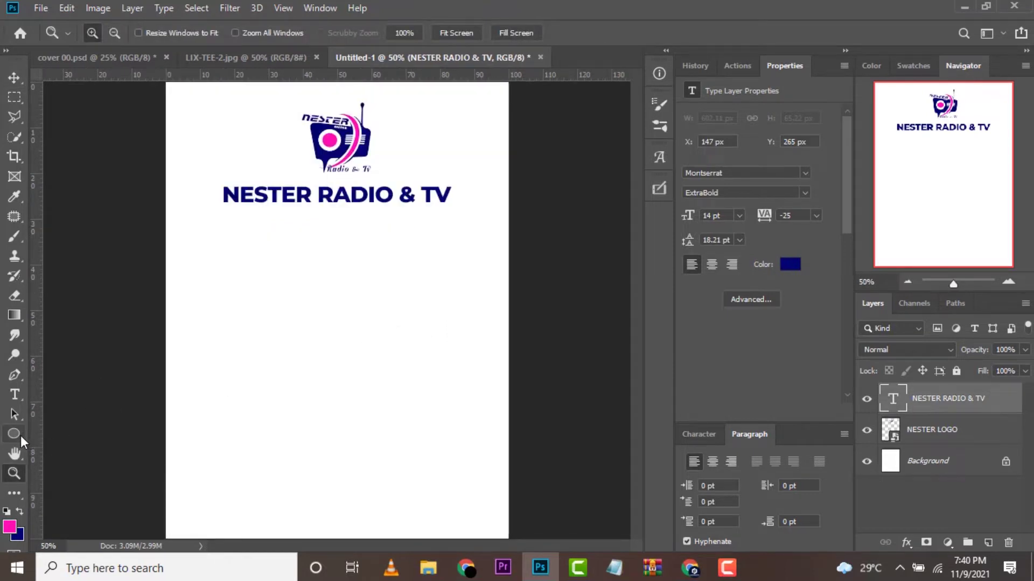
# - Draw a magenta ellipse on the lower card and zoom out to see it all
pyautogui.click(14, 433)
pyautogui.click(83, 462)
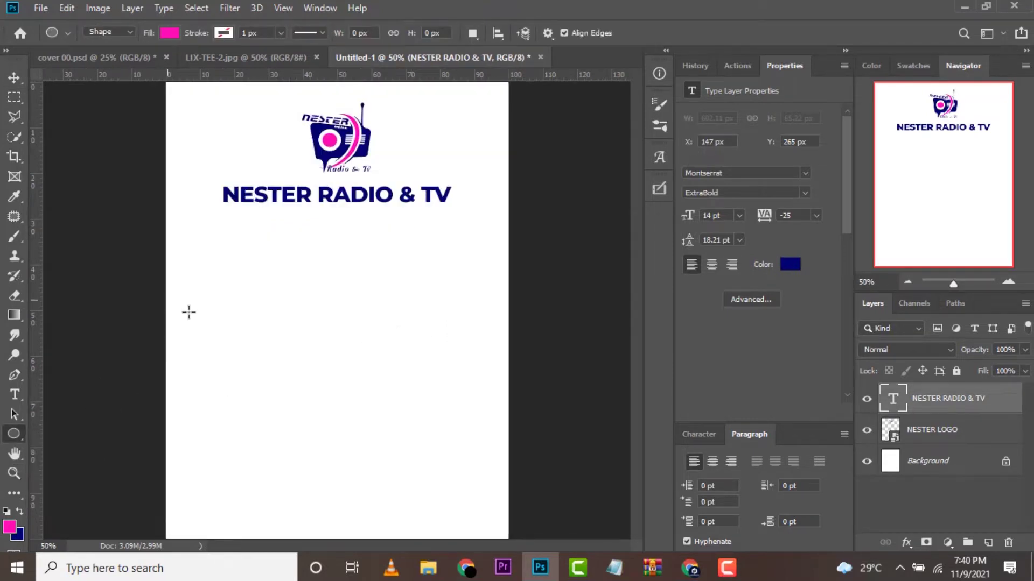
pyautogui.moveTo(167, 301); pyautogui.dragTo(463, 539)
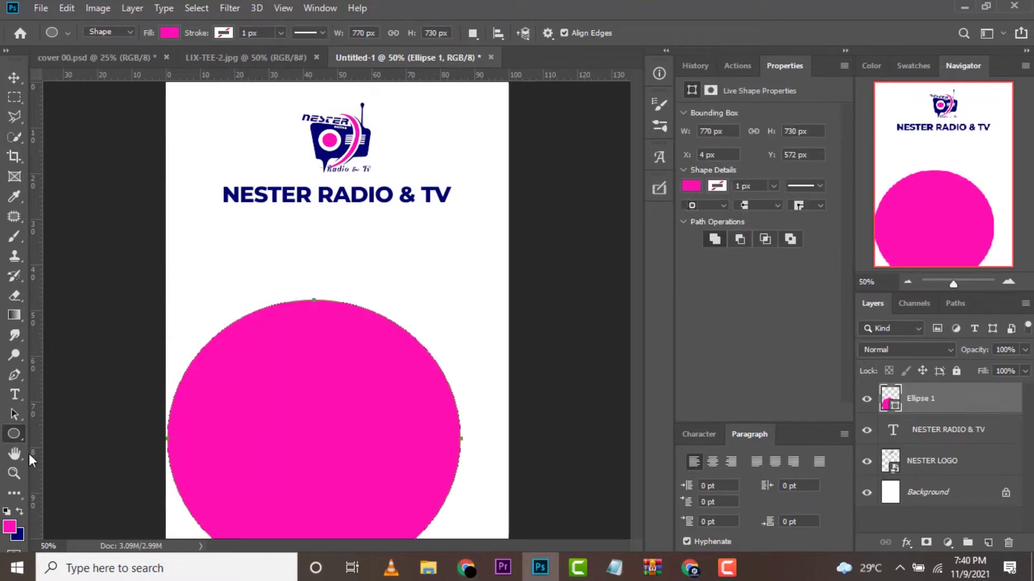
pyautogui.click(14, 473)
pyautogui.rightClick(179, 380)
pyautogui.click(224, 462)
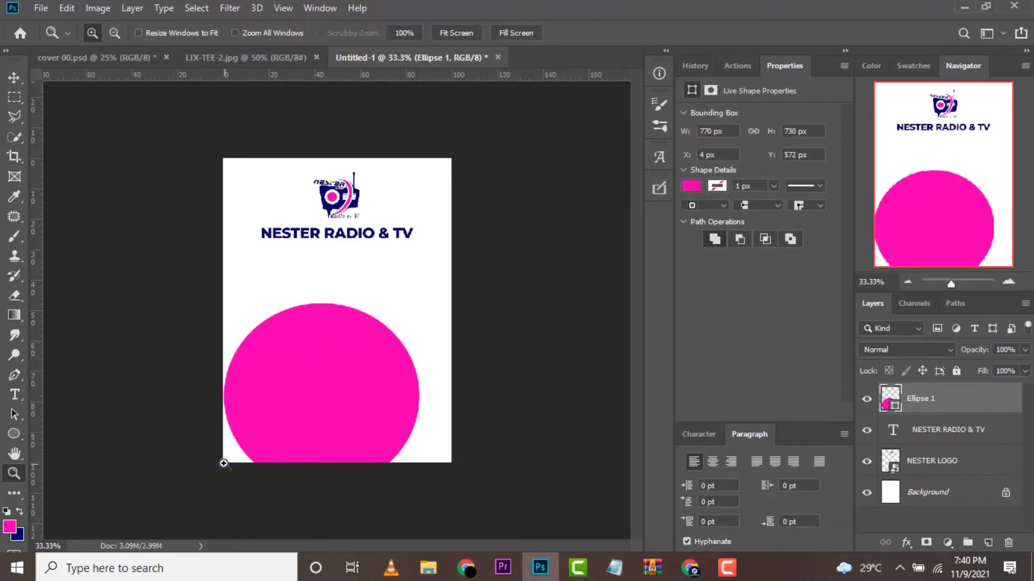
# - Stretch the pink ellipse into a large arc sitting below the title
pyautogui.click(15, 77)
pyautogui.moveTo(323, 305); pyautogui.dragTo(323, 260)
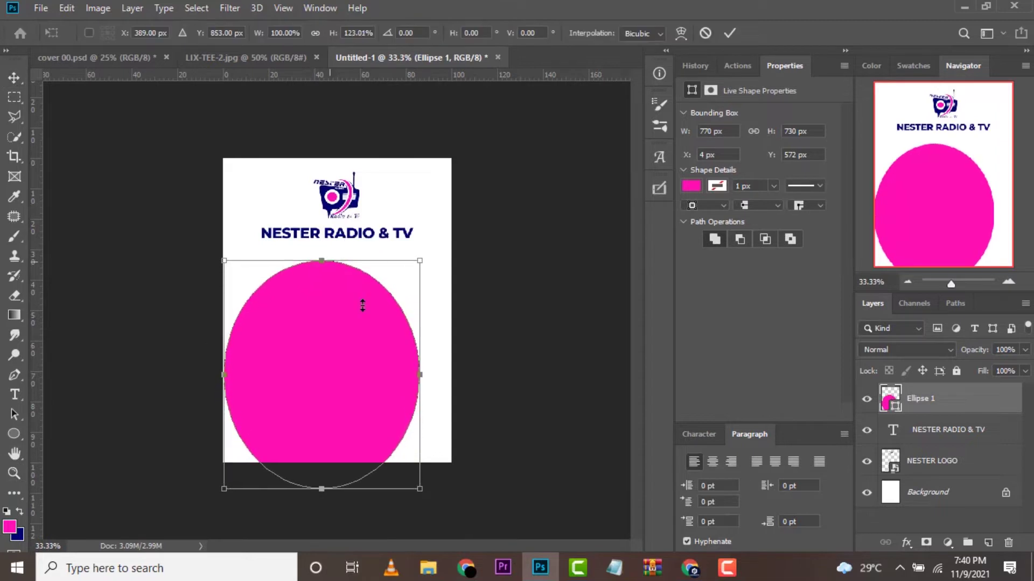
pyautogui.moveTo(421, 375); pyautogui.dragTo(467, 375)
pyautogui.moveTo(345, 489); pyautogui.dragTo(345, 517)
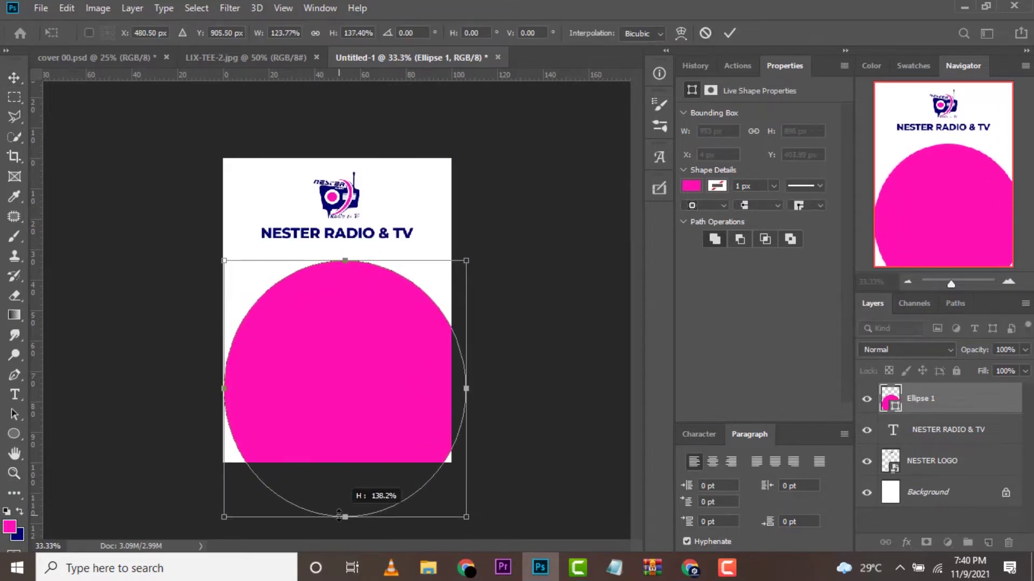
pyautogui.moveTo(224, 387); pyautogui.dragTo(183, 387)
pyautogui.moveTo(466, 383); pyautogui.dragTo(486, 388)
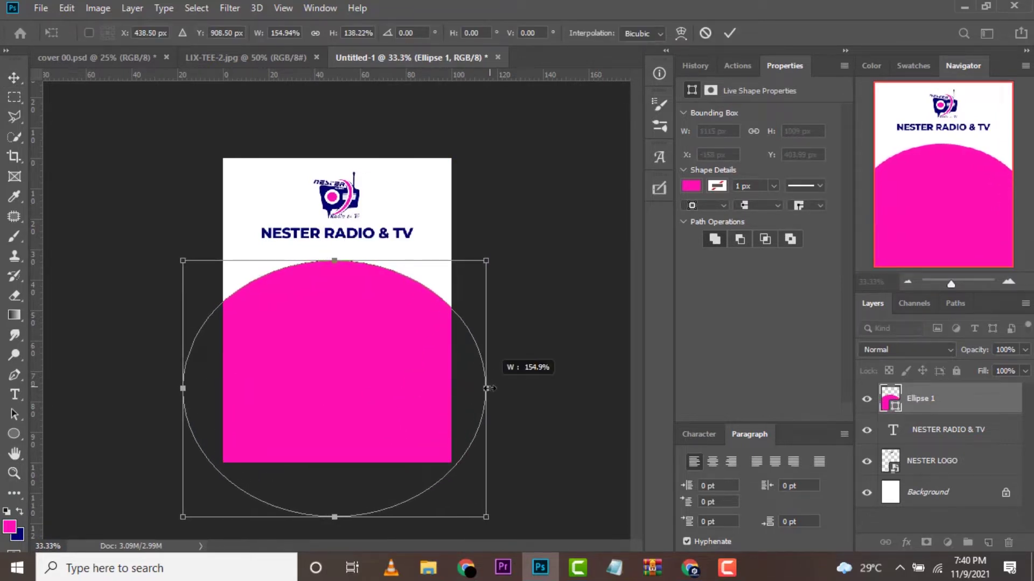
pyautogui.moveTo(183, 387); pyautogui.dragTo(211, 392)
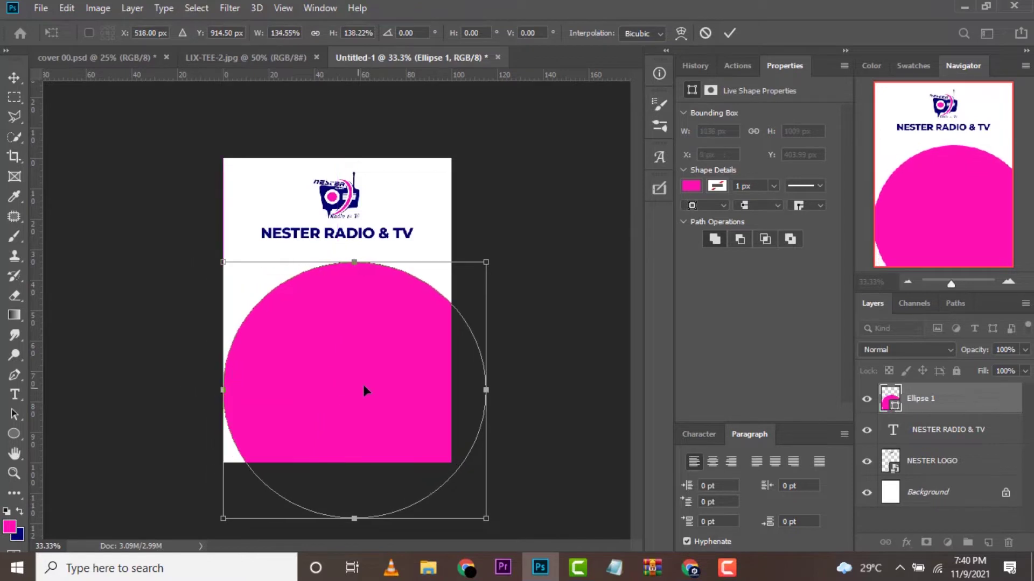
pyautogui.moveTo(364, 390); pyautogui.dragTo(342, 376)
pyautogui.moveTo(339, 261); pyautogui.dragTo(337, 228)
pyautogui.moveTo(349, 288); pyautogui.dragTo(357, 328)
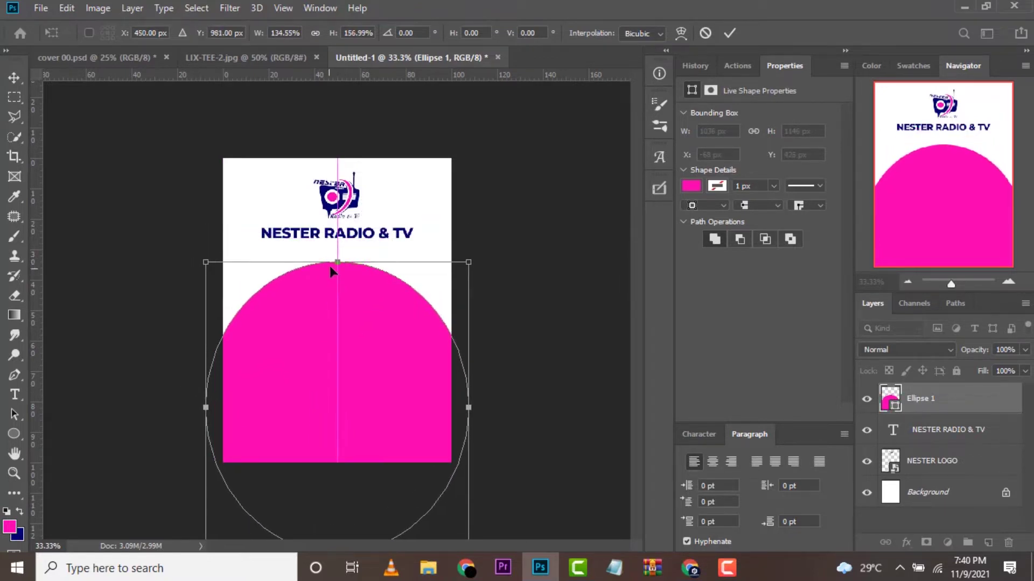
pyautogui.moveTo(337, 267); pyautogui.dragTo(337, 306)
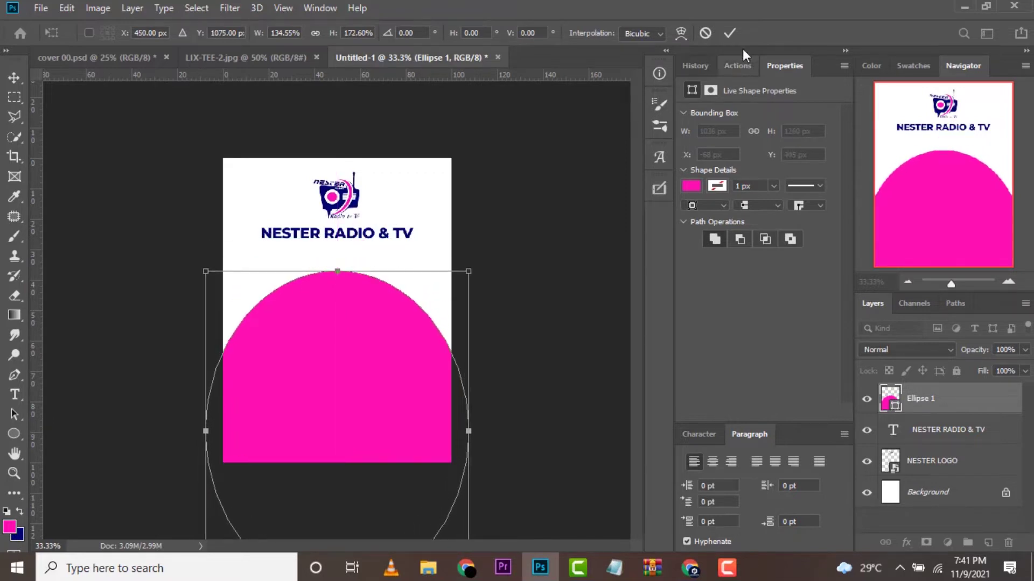
pyautogui.click(728, 33)
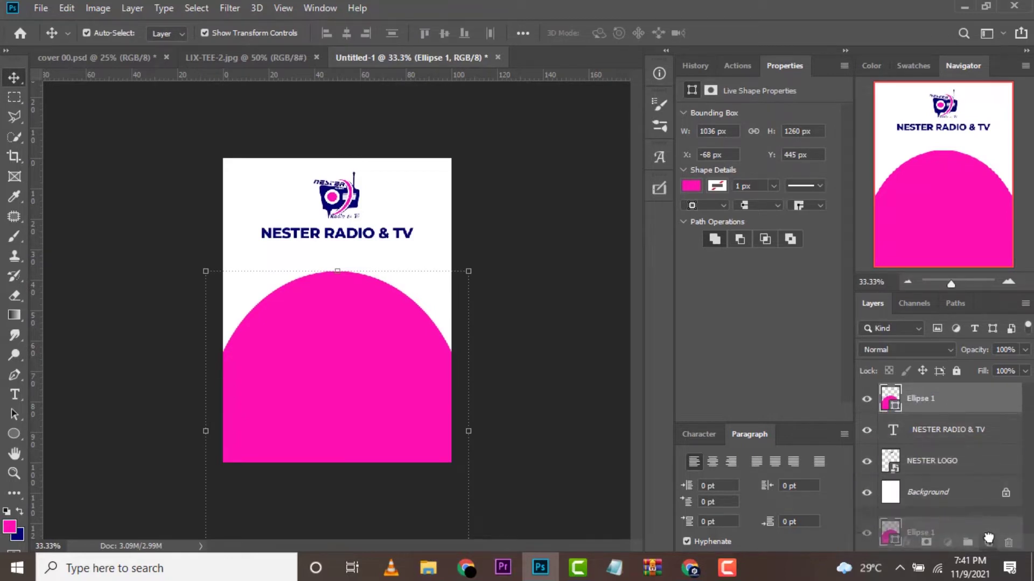
# - Duplicate the arc with navy fill, nudged down to leave a pink rim, then drag in Untitled-100
pyautogui.moveTo(948, 409); pyautogui.dragTo(988, 542)
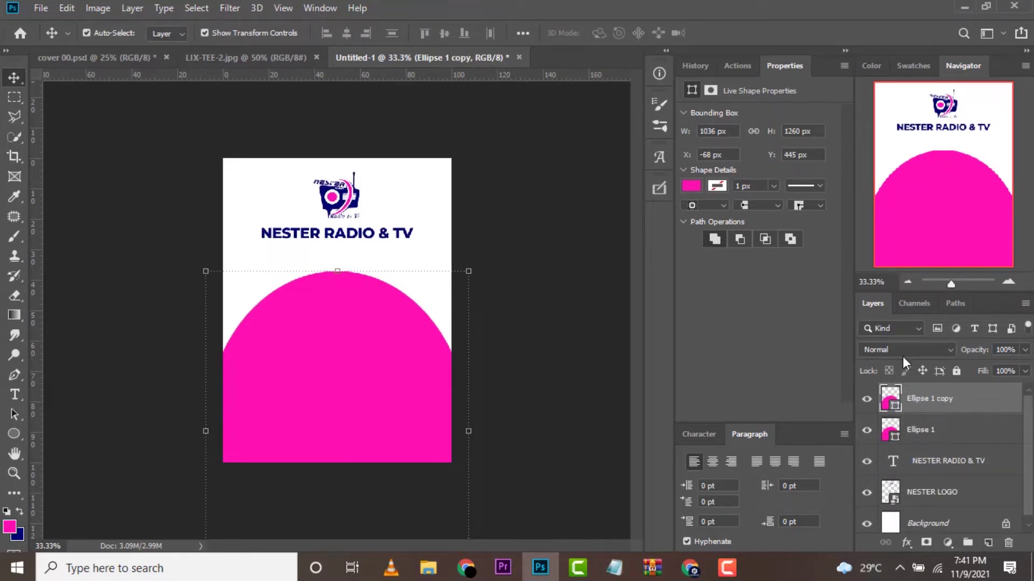
pyautogui.click(693, 186)
pyautogui.click(717, 265)
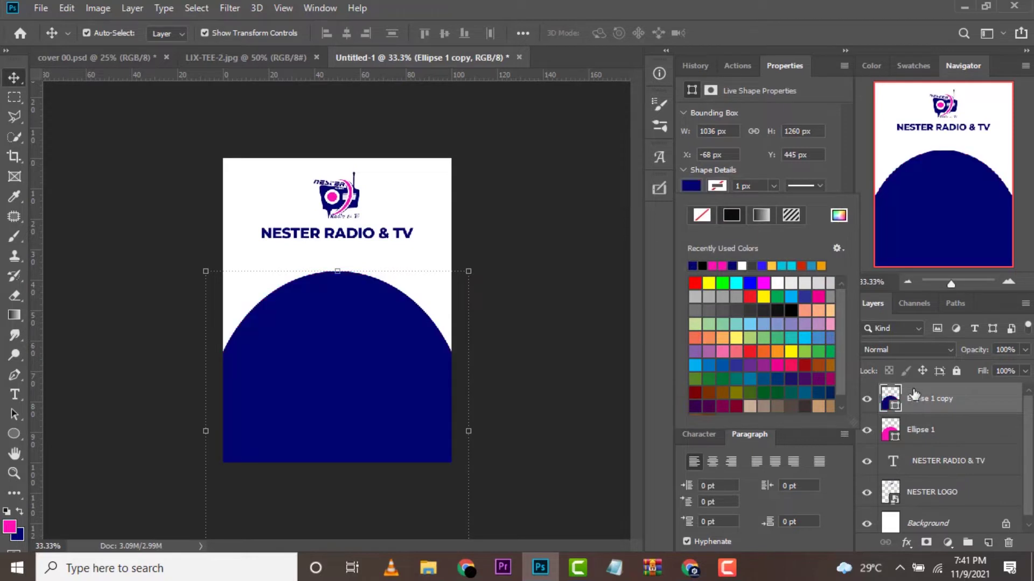
pyautogui.click(971, 403)
pyautogui.press('Down')
pyautogui.press('Down')
pyautogui.press('Down')
pyautogui.press('Down')
pyautogui.press('Down')
pyautogui.press('Down')
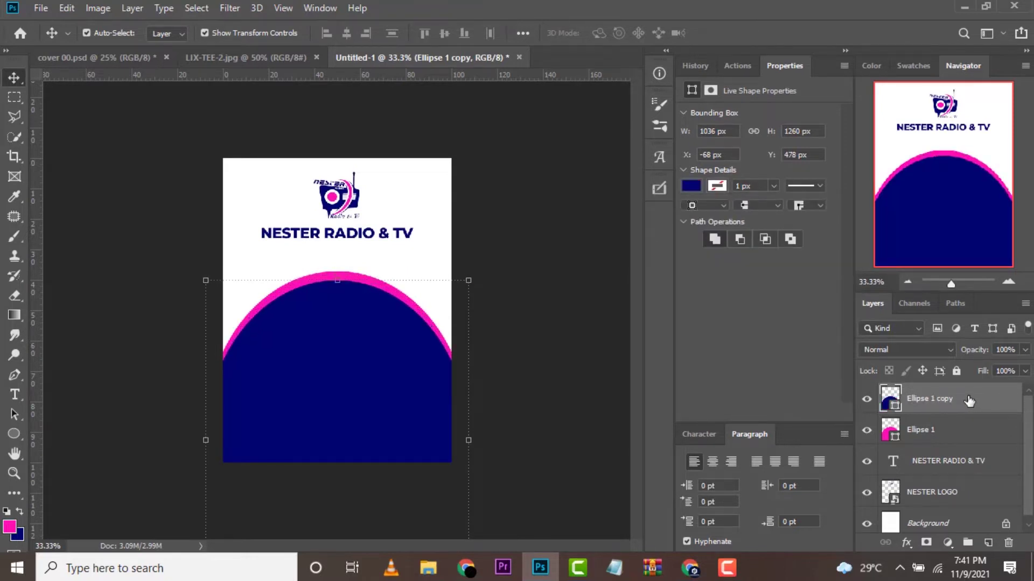
pyautogui.press('Down')
pyautogui.press('Down')
pyautogui.press('Down')
pyautogui.press('Up')
pyautogui.press('Up')
pyautogui.press('Up')
pyautogui.press('Up')
pyautogui.press('Up')
pyautogui.press('Up')
pyautogui.click(428, 568)
pyautogui.moveTo(510, 230)
pyautogui.mouseDown()
pyautogui.moveTo(550, 560)
pyautogui.moveTo(439, 441)
pyautogui.mouseUp()
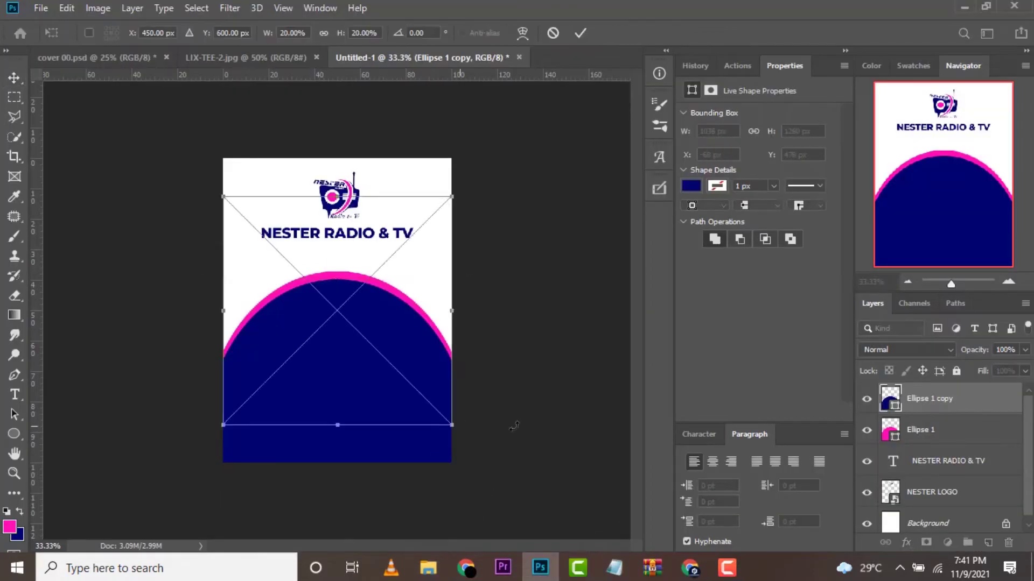
# - Rasterize Untitled-100, clip it to the navy arc in Soft Light, and fit it over the arc
pyautogui.press('Return')
pyautogui.rightClick(949, 404)
pyautogui.click(810, 269)
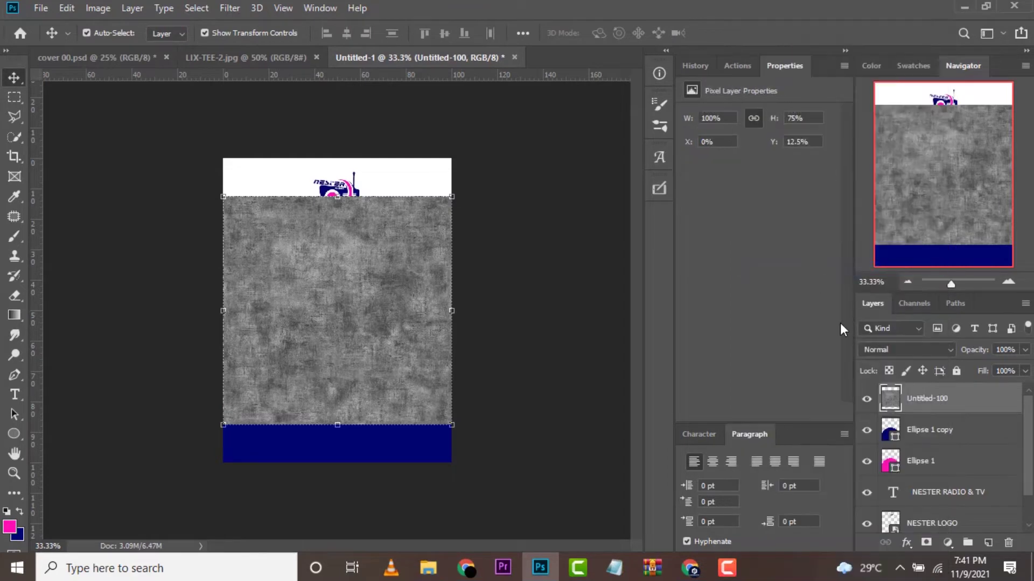
pyautogui.rightClick(945, 401)
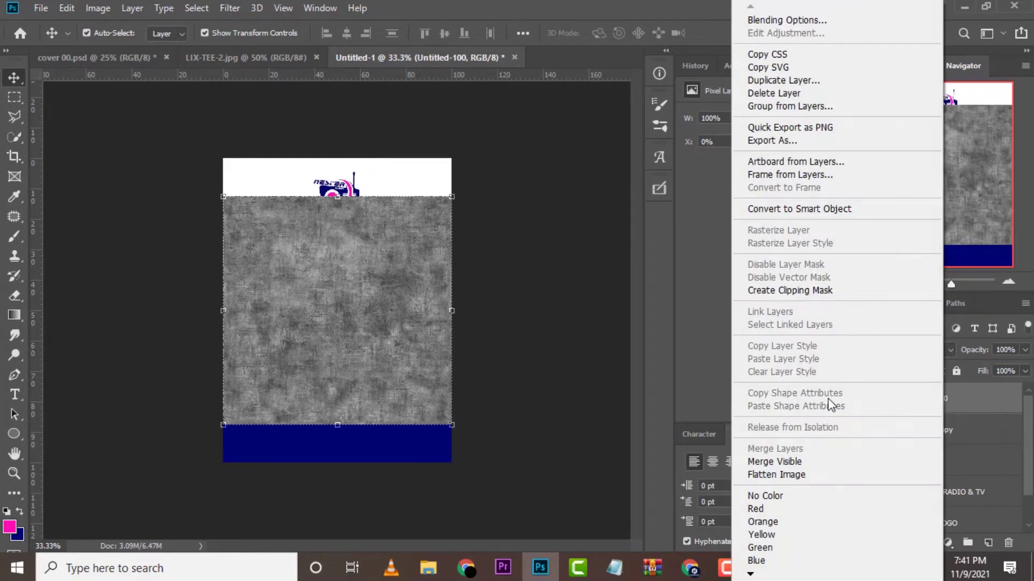
pyautogui.click(779, 292)
pyautogui.click(915, 350)
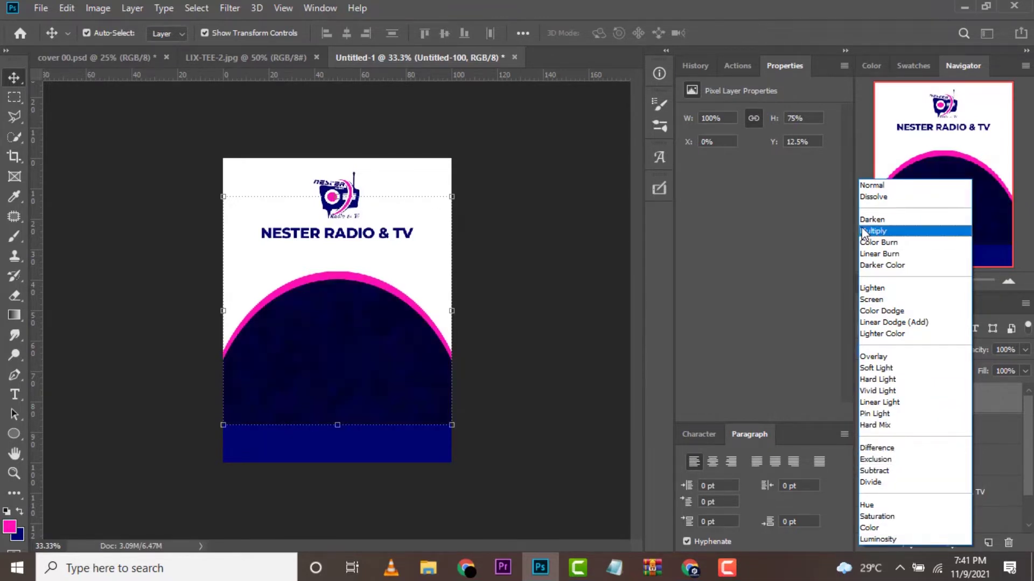
pyautogui.click(882, 368)
pyautogui.moveTo(340, 345); pyautogui.dragTo(335, 404)
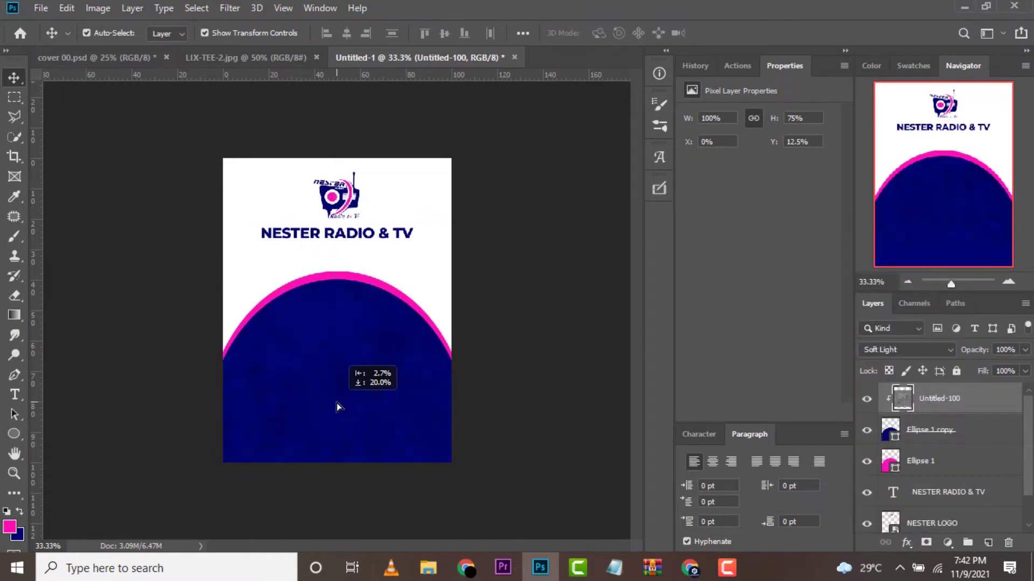
pyautogui.moveTo(437, 373); pyautogui.dragTo(453, 373)
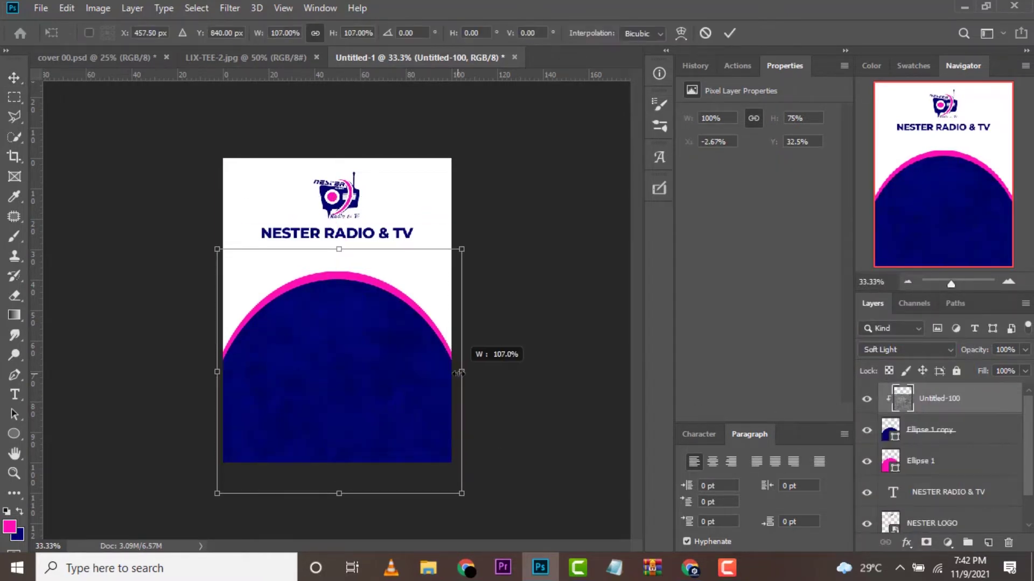
pyautogui.click(726, 33)
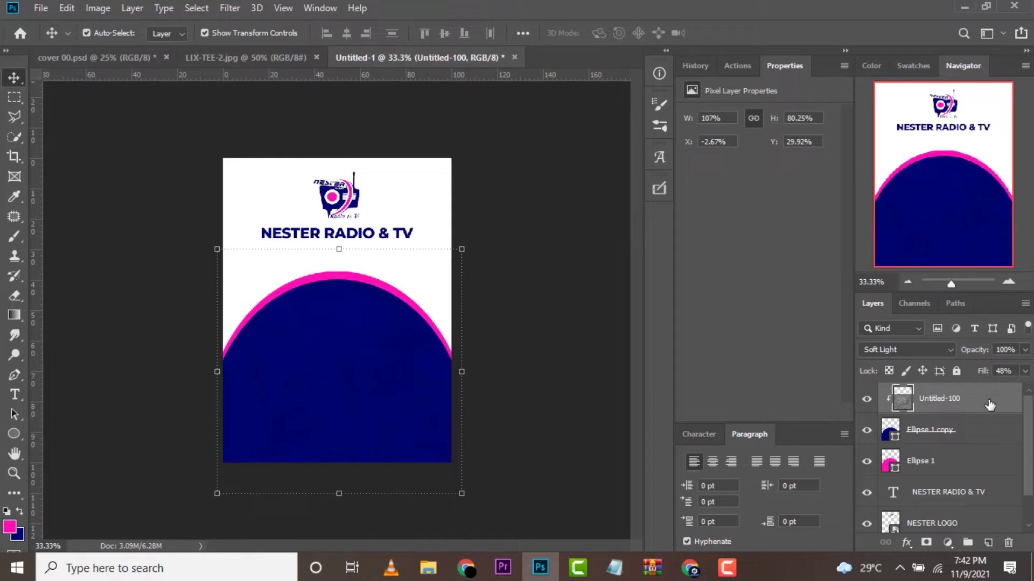
# - Group the texture and both arcs as Group 1, nudging the pink arc slightly left
pyautogui.keyDown('shift'); pyautogui.click(963, 432); pyautogui.keyUp('shift')
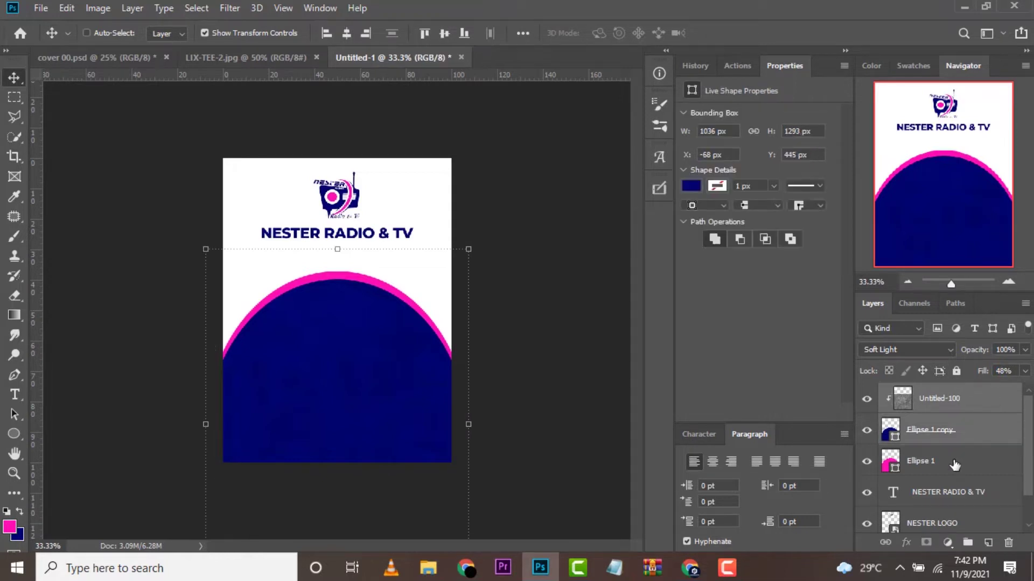
pyautogui.keyDown('shift'); pyautogui.click(953, 462); pyautogui.keyUp('shift')
pyautogui.hotkey('ctrl', 'g')
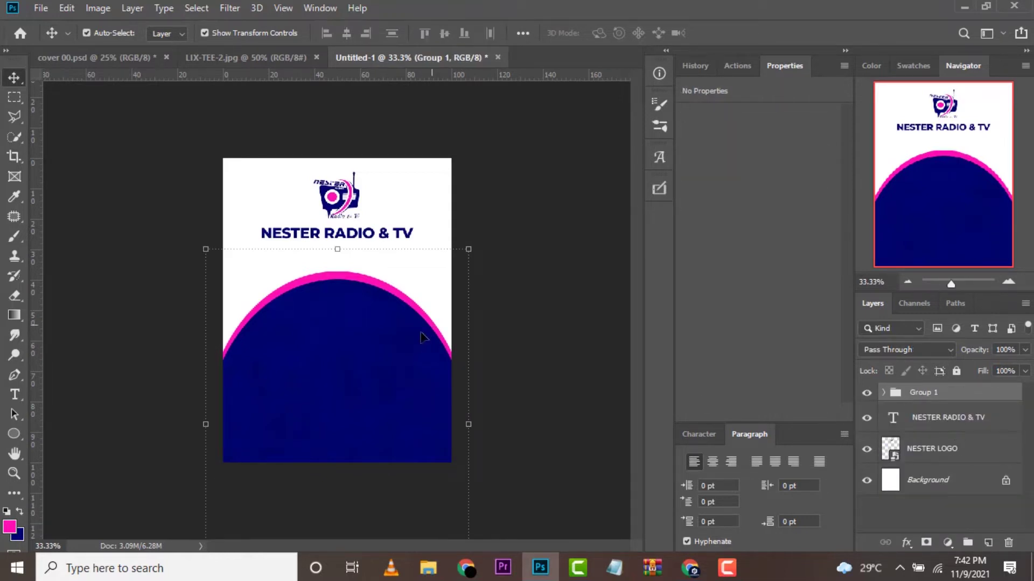
pyautogui.click(883, 391)
pyautogui.click(949, 480)
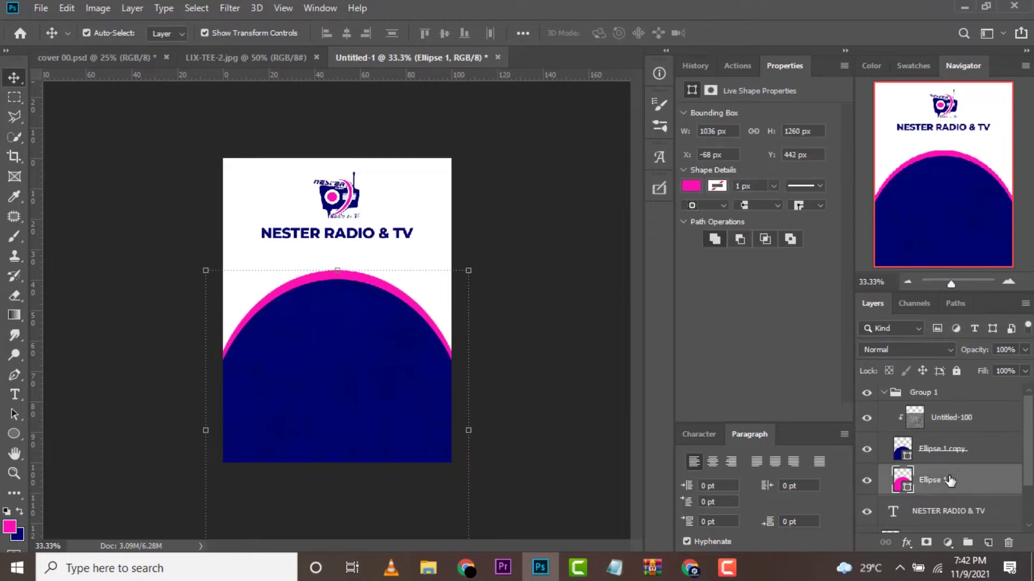
pyautogui.press('Left')
pyautogui.press('Left')
pyautogui.press('Left')
pyautogui.press('Left')
pyautogui.press('Left')
pyautogui.press('Left')
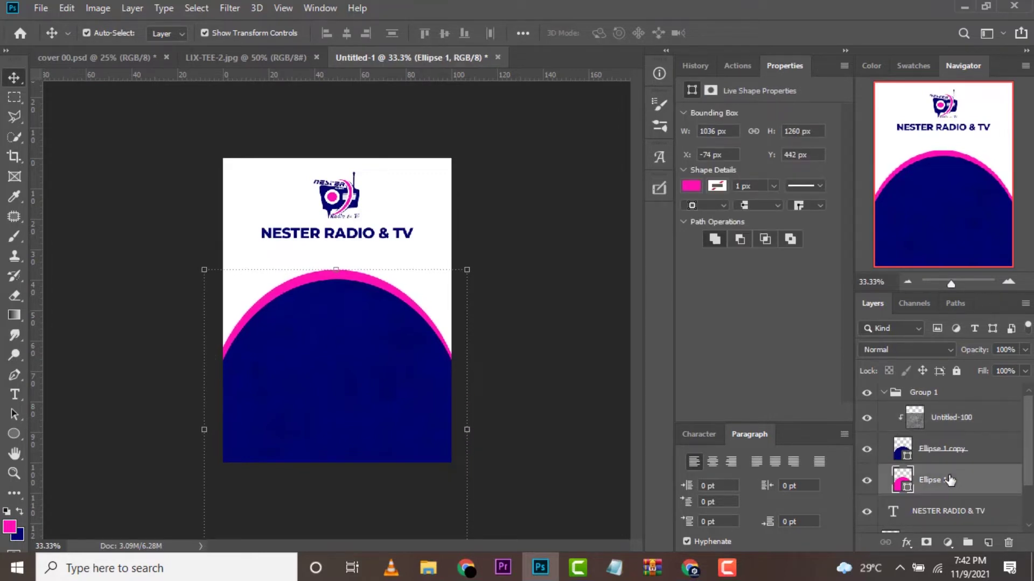
pyautogui.click(954, 401)
pyautogui.click(15, 434)
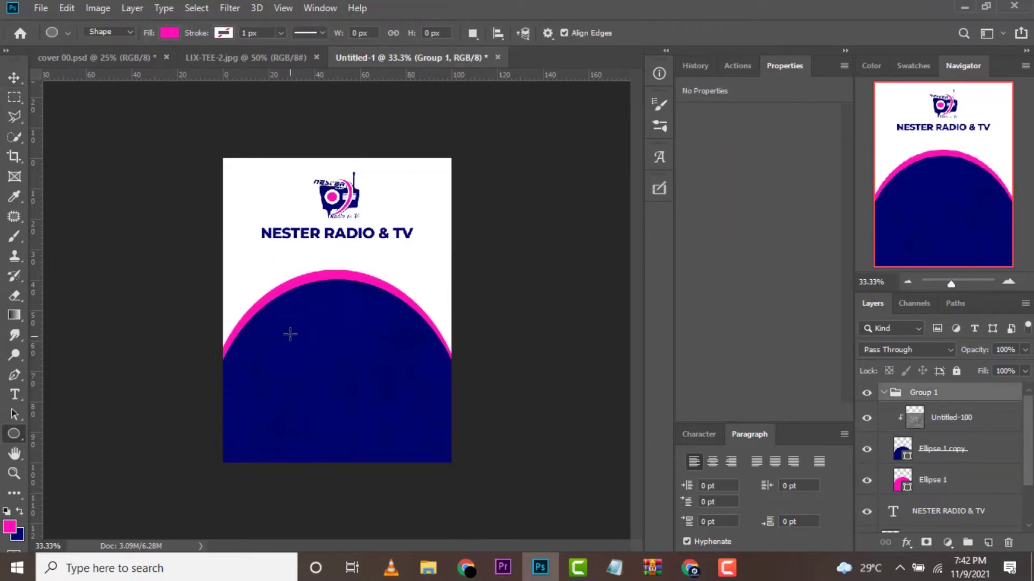
# - Draw white 400 x 400 px Ellipse 2 centred horizontally on the arc, then grab the portrait photo
pyautogui.moveTo(289, 315); pyautogui.dragTo(391, 414)
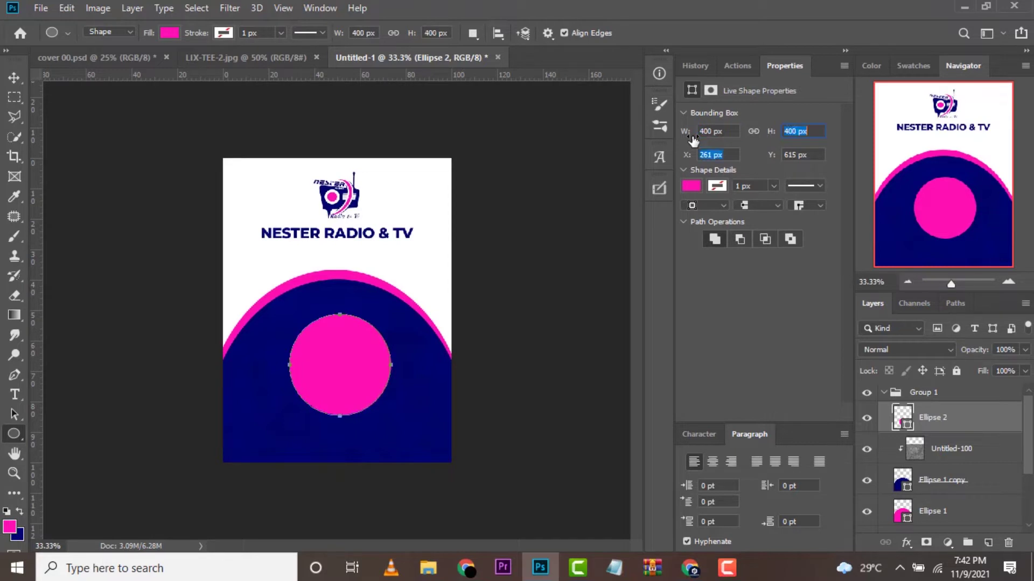
pyautogui.click(683, 186)
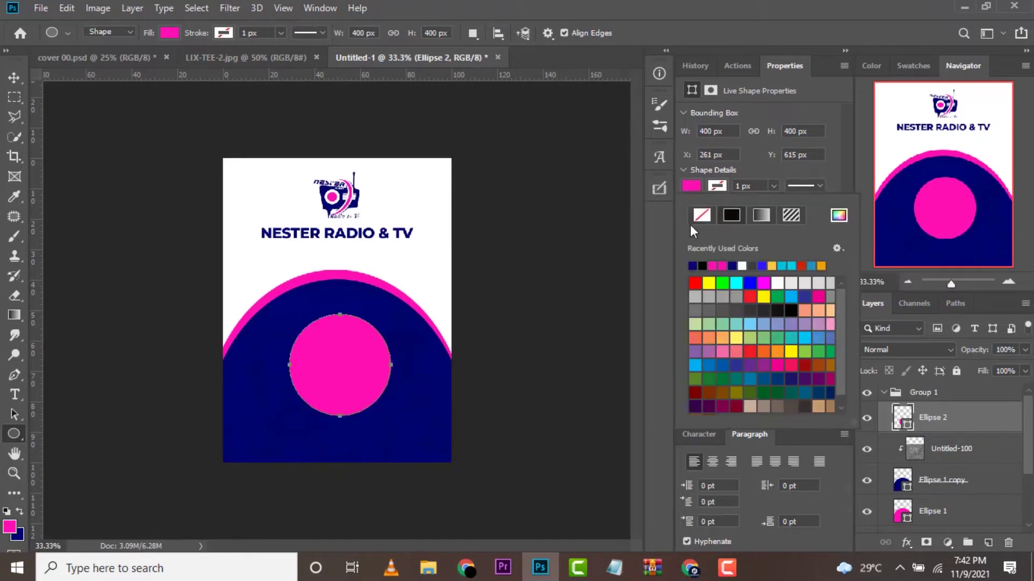
pyautogui.click(744, 265)
pyautogui.click(17, 81)
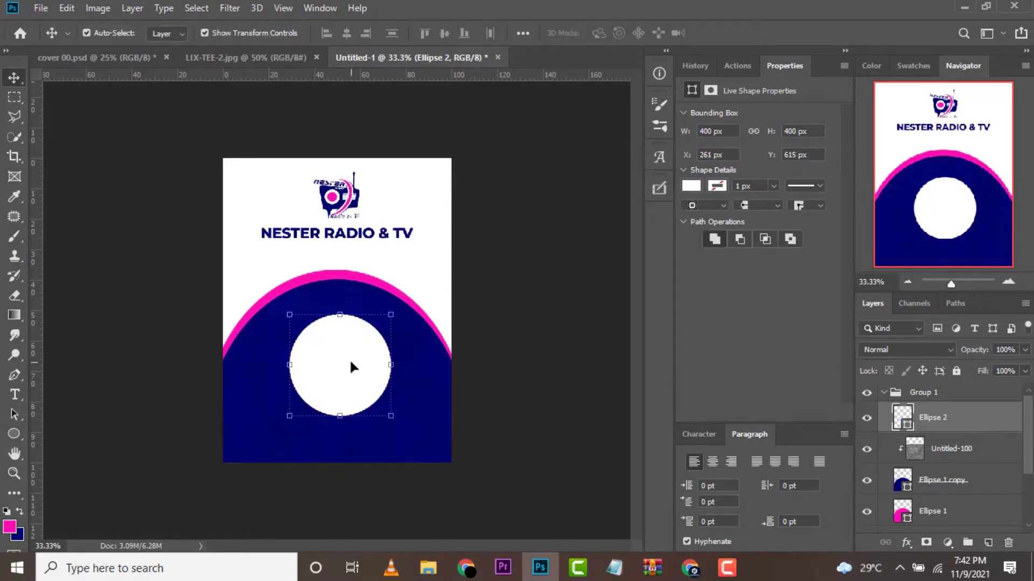
pyautogui.hotkey('ctrl', 'a')
pyautogui.click(347, 34)
pyautogui.hotkey('ctrl', 'd')
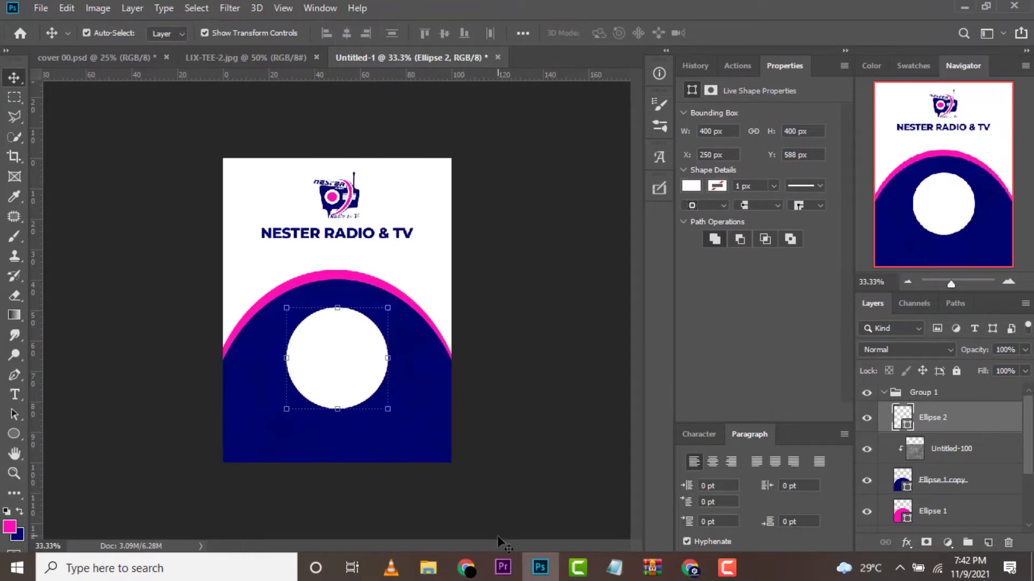
pyautogui.click(427, 568)
pyautogui.moveTo(268, 178); pyautogui.dragTo(518, 539)
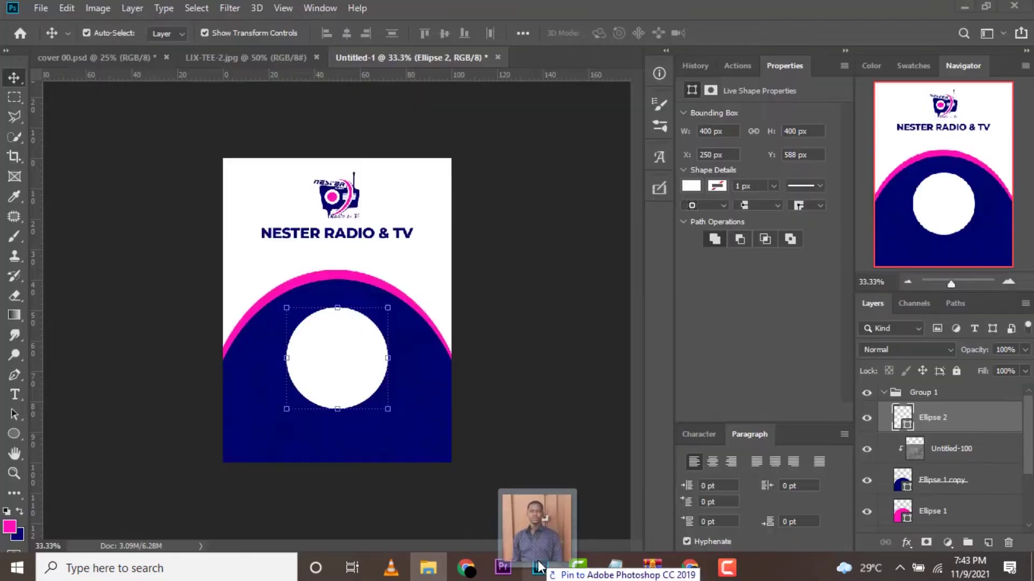
# - Place and rasterize the portrait, clip it into Ellipse 2, and move both above Group 1
pyautogui.moveTo(518, 538); pyautogui.dragTo(380, 424)
pyautogui.press('Return')
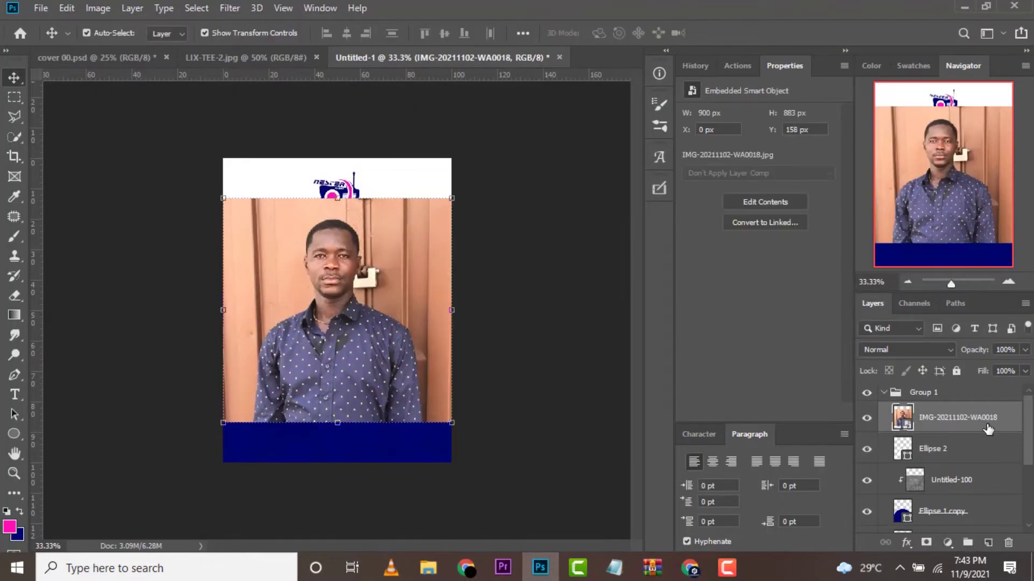
pyautogui.rightClick(985, 418)
pyautogui.click(871, 270)
pyautogui.rightClick(947, 417)
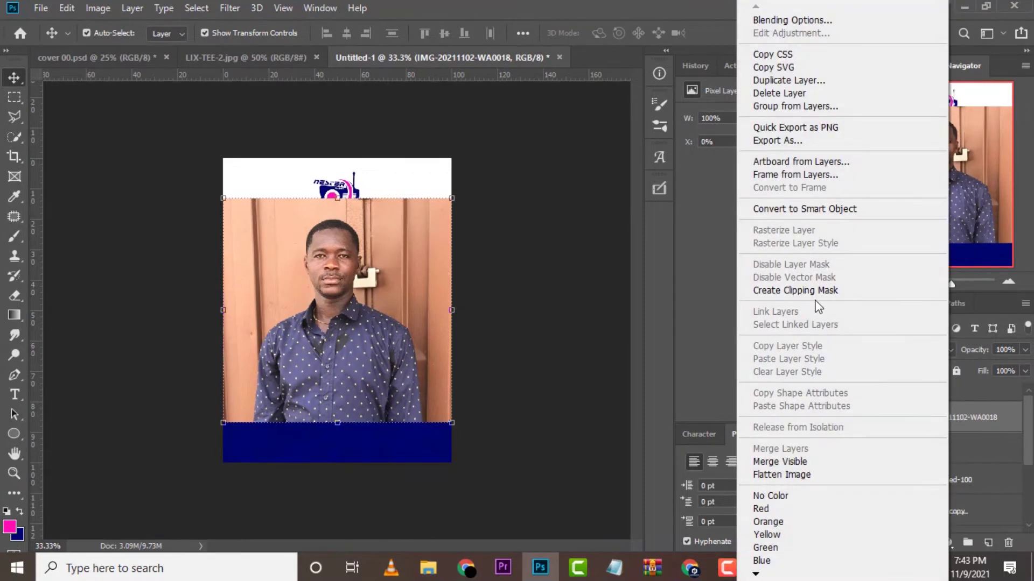
pyautogui.click(816, 295)
pyautogui.click(970, 442)
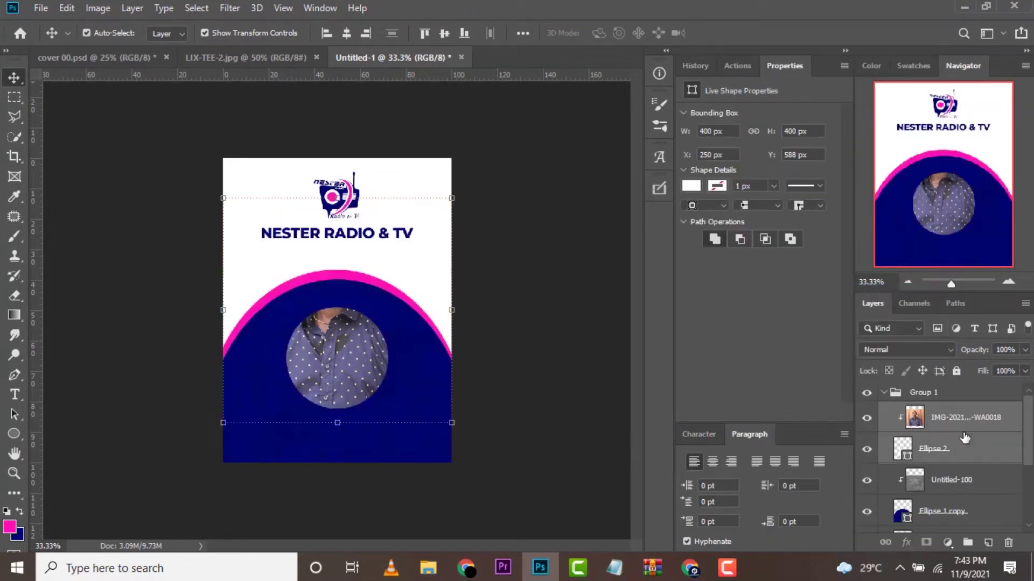
pyautogui.moveTo(957, 413); pyautogui.dragTo(957, 385)
# - Scale the portrait to about 82% inside the circle and duplicate Ellipse 2
pyautogui.click(883, 455)
pyautogui.click(902, 398)
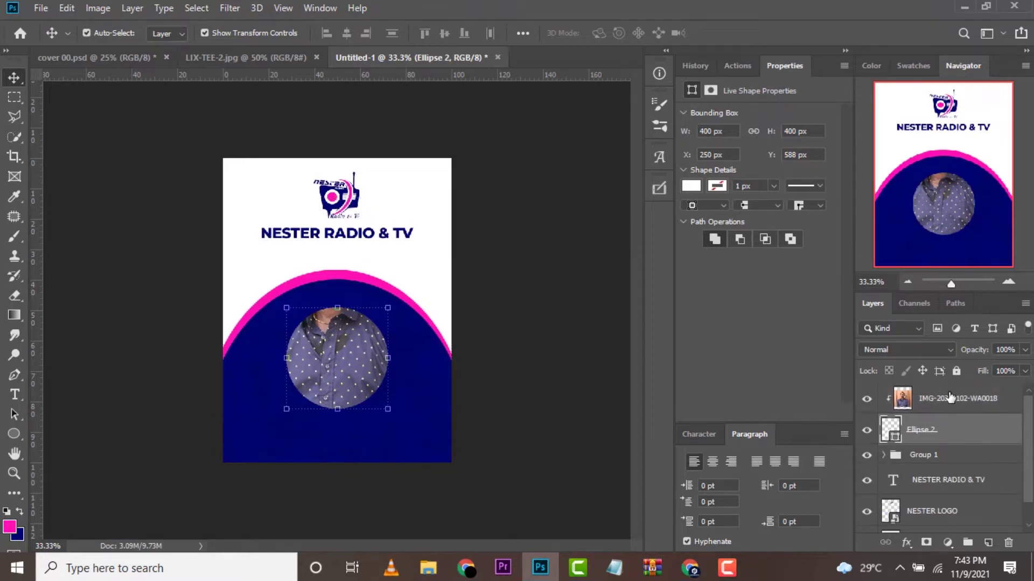
pyautogui.hotkey('ctrl', 't')
pyautogui.moveTo(349, 200)
pyautogui.mouseDown()
pyautogui.moveTo(348, 290)
pyautogui.moveTo(349, 263)
pyautogui.mouseUp()
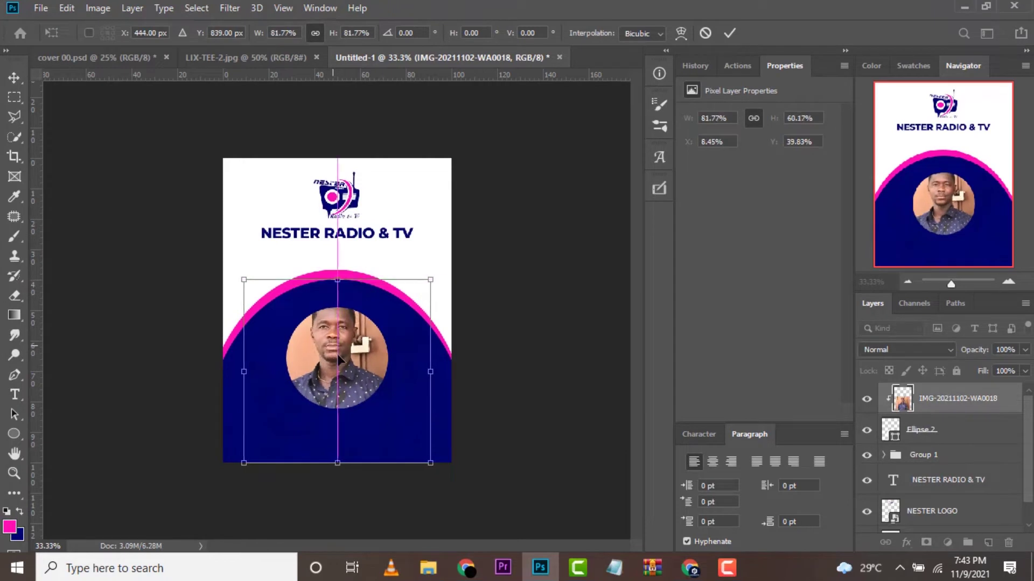
pyautogui.moveTo(337, 343); pyautogui.dragTo(340, 356)
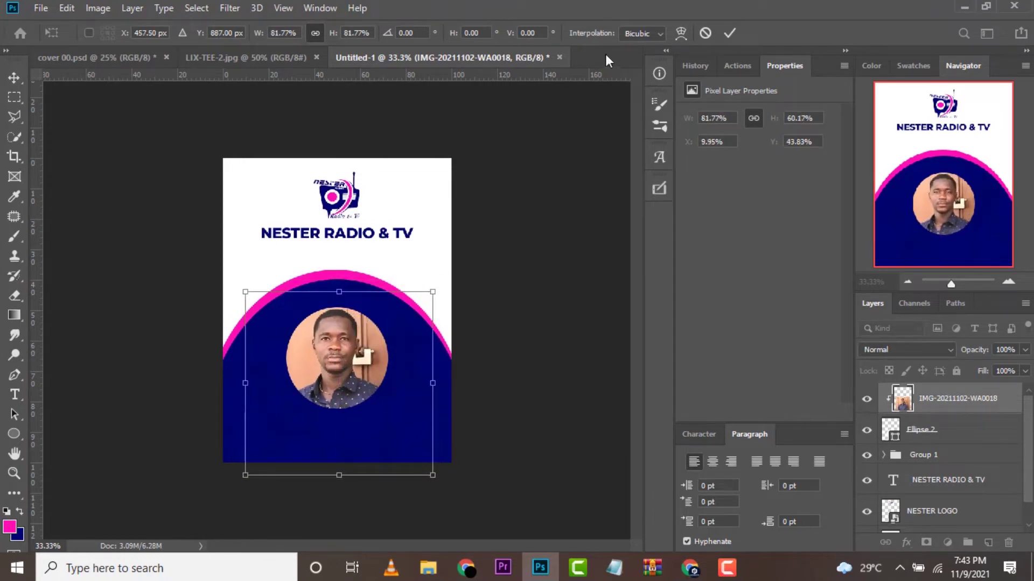
pyautogui.click(730, 34)
pyautogui.moveTo(961, 434)
pyautogui.mouseDown()
pyautogui.moveTo(984, 518)
pyautogui.moveTo(948, 471)
pyautogui.mouseUp()
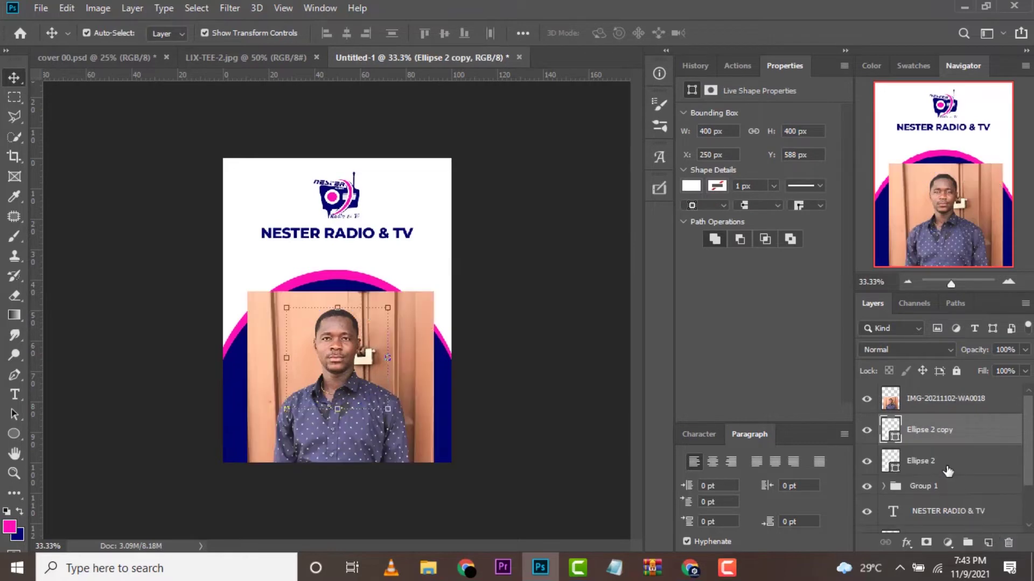
# - Clip the photo to the Ellipse 2 copy and nudge the original down into a white ring
pyautogui.click(961, 405)
pyautogui.rightClick(922, 403)
pyautogui.click(732, 290)
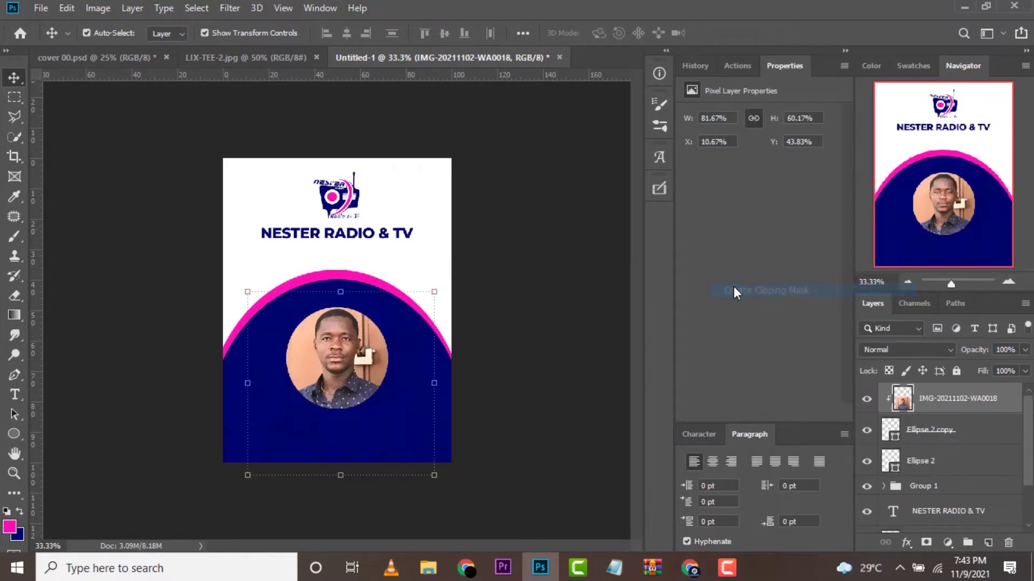
pyautogui.click(936, 461)
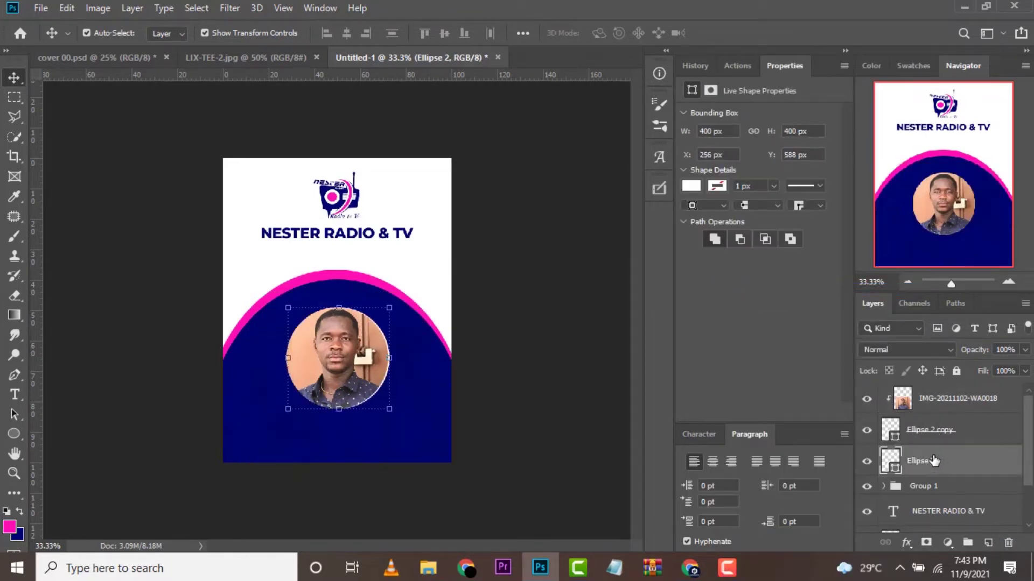
pyautogui.press('Down')
pyautogui.press('Down')
pyautogui.press('Down')
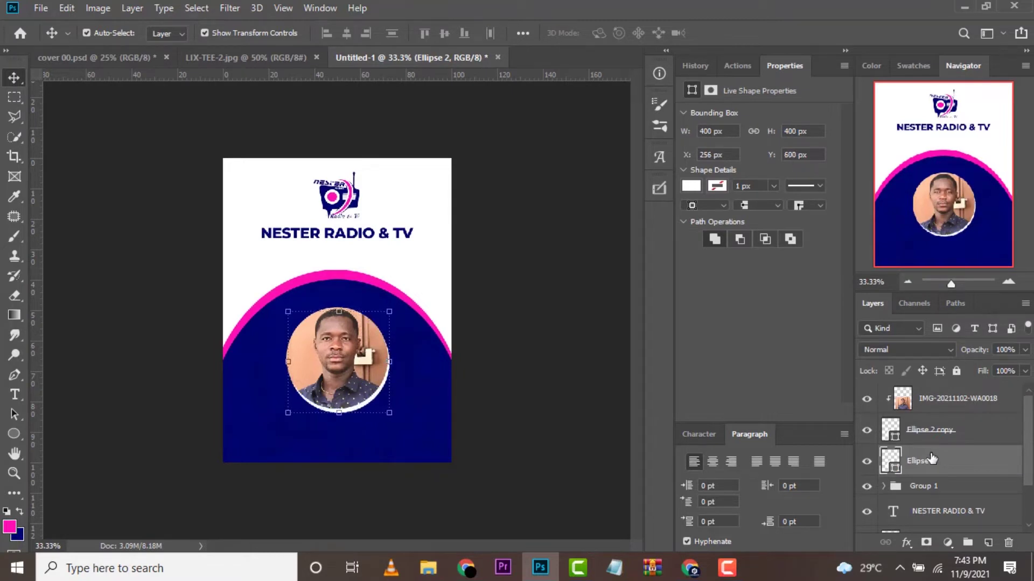
# - Group the photo circle as Group 2, scale it to about 96%, and nudge it down
pyautogui.keyDown('shift'); pyautogui.click(921, 400); pyautogui.keyUp('shift')
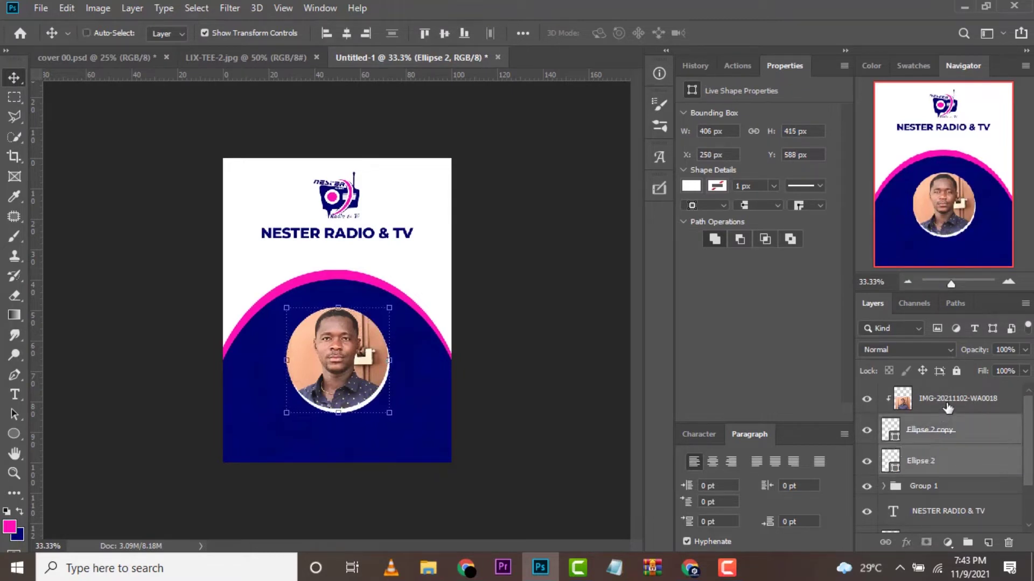
pyautogui.hotkey('ctrl', 'g')
pyautogui.hotkey('ctrl', 't')
pyautogui.moveTo(435, 383); pyautogui.dragTo(407, 390)
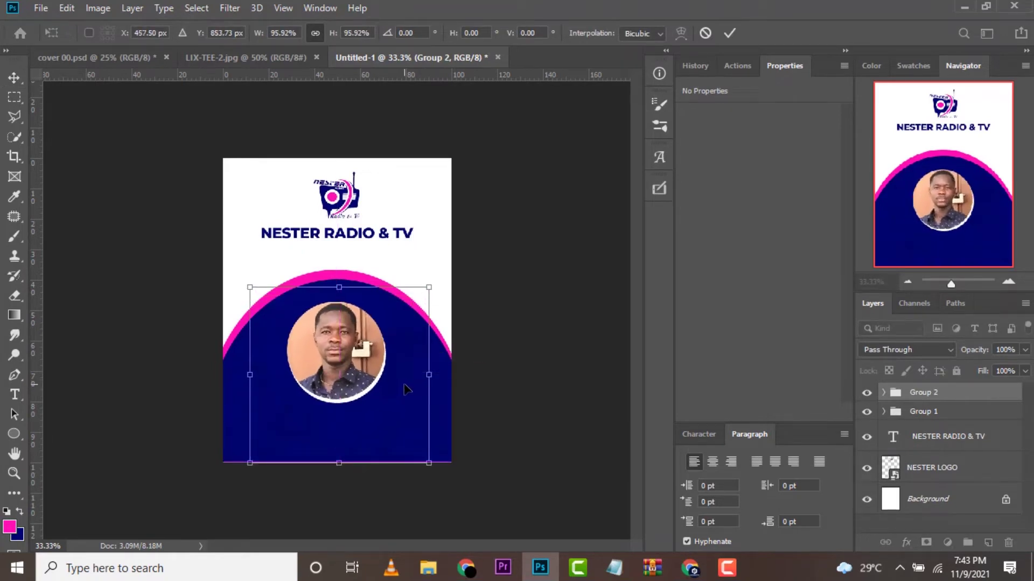
pyautogui.click(728, 34)
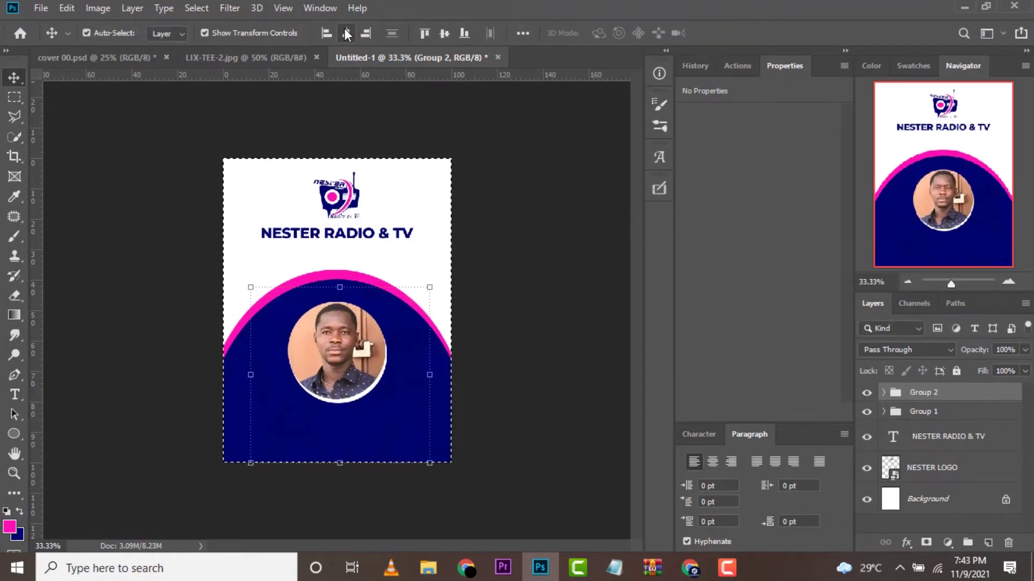
pyautogui.hotkey('shift', 'Down')
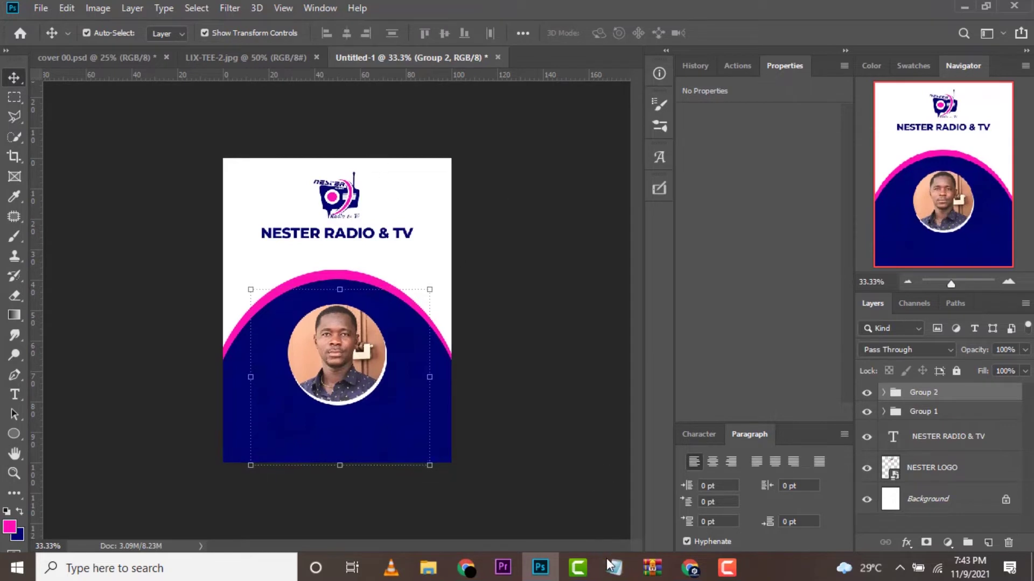
# - Copy the NAME OF HOLDER line from the Notepad card text
pyautogui.click(613, 566)
pyautogui.moveTo(541, 143); pyautogui.dragTo(636, 143)
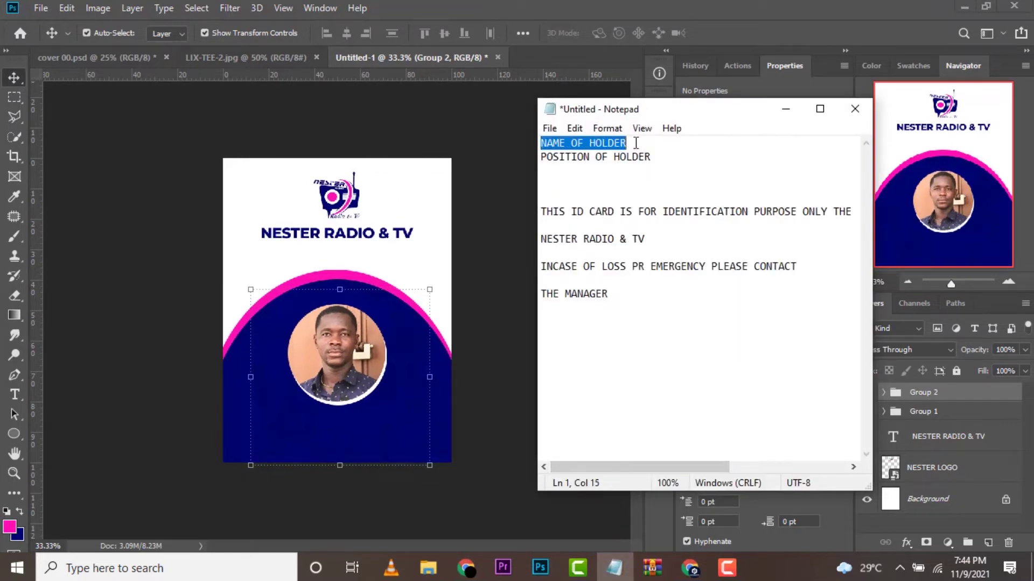
pyautogui.rightClick(605, 144)
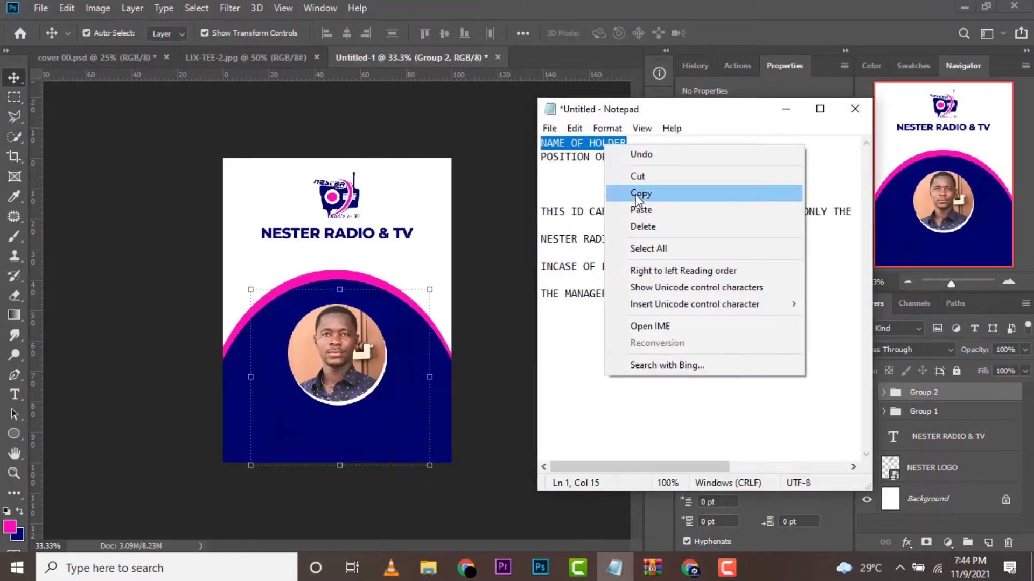
pyautogui.click(627, 192)
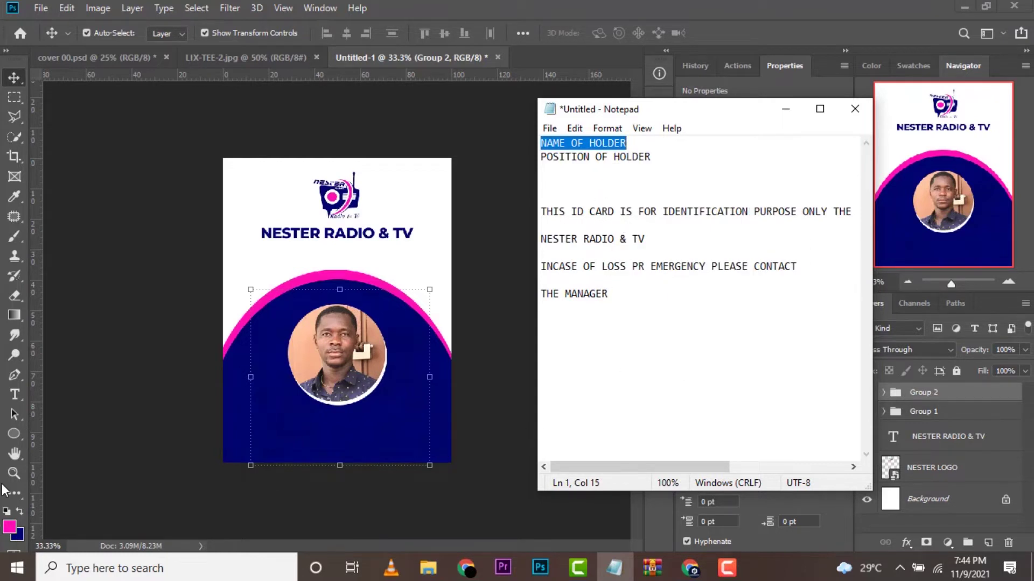
pyautogui.click(24, 406)
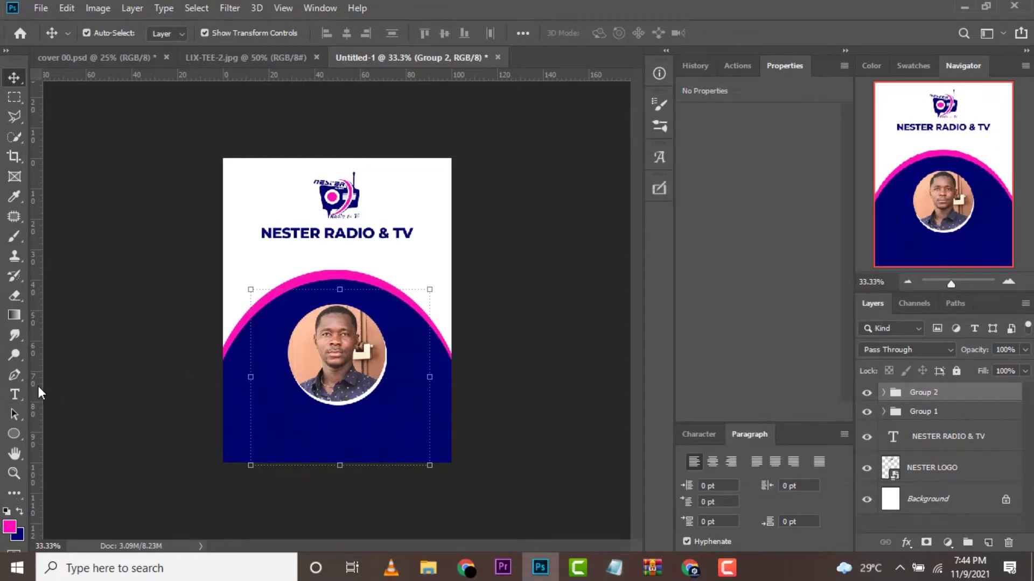
# - Add a placeholder text layer below the photo circle, then delete it
pyautogui.press('t')
pyautogui.click(320, 431)
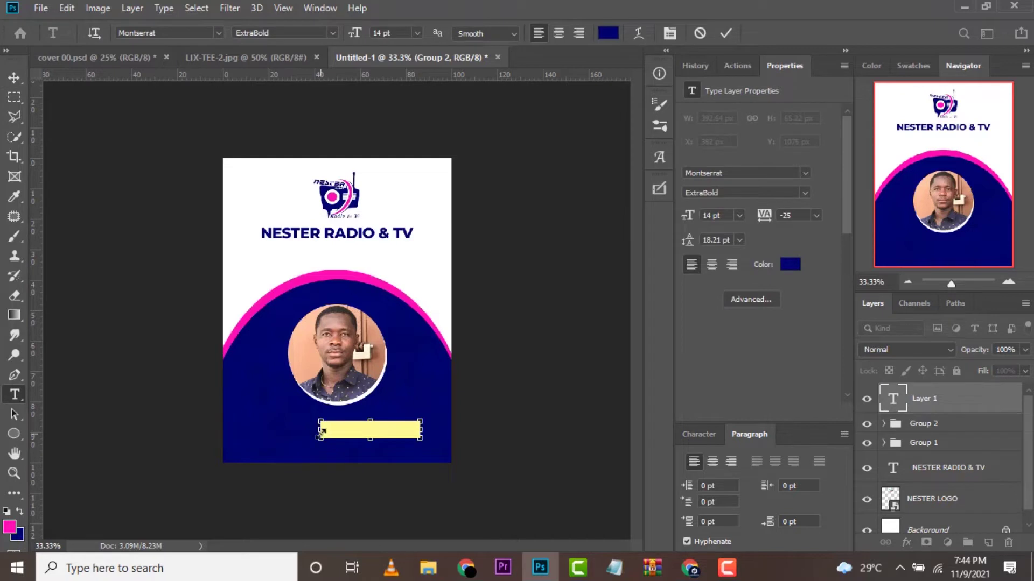
pyautogui.moveTo(320, 431); pyautogui.dragTo(366, 430)
pyautogui.click(726, 33)
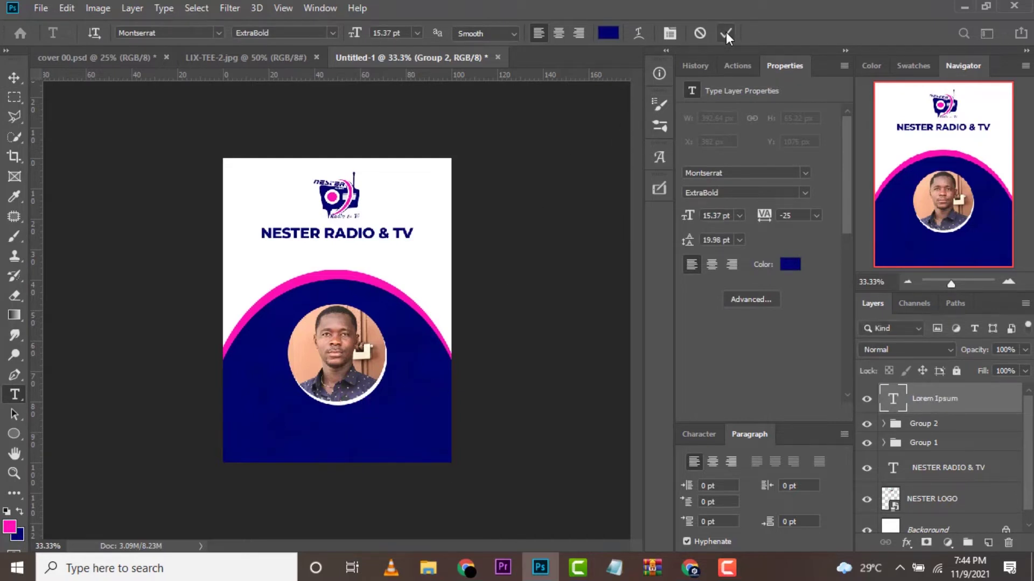
pyautogui.press('Delete')
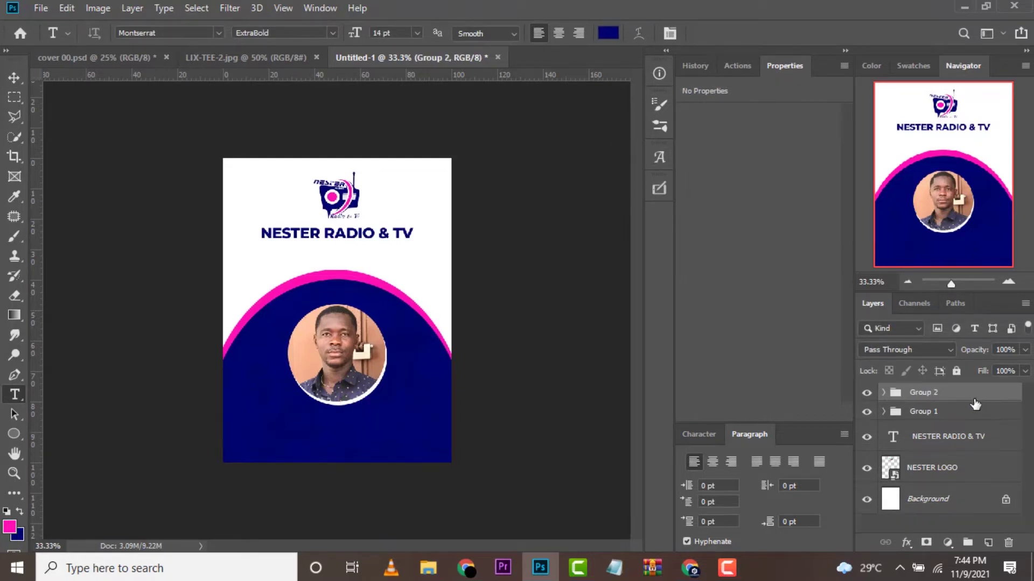
# - Type 'NAME OF HOLDER' below the photo and colour it white (ffffff)
pyautogui.click(315, 415)
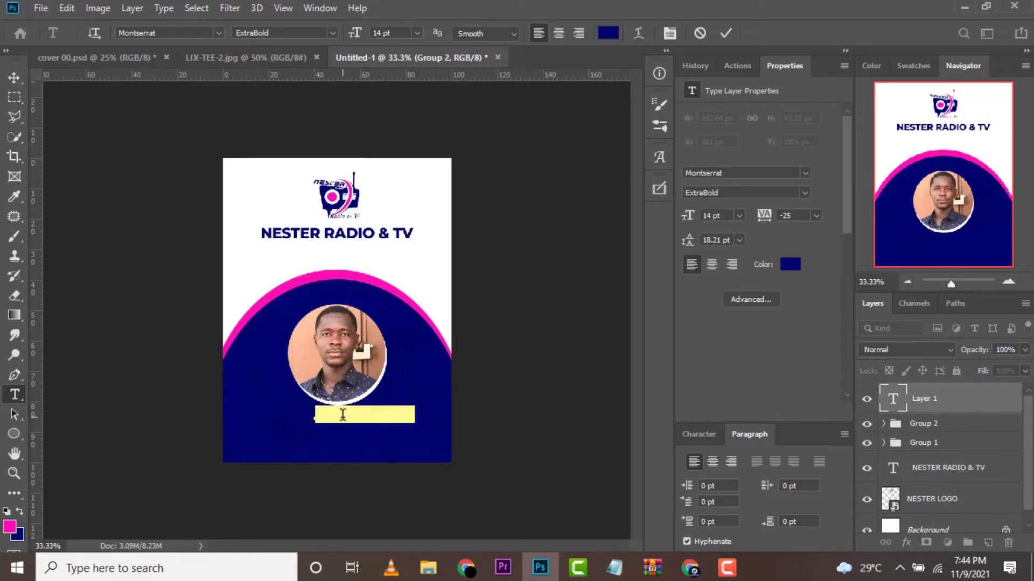
pyautogui.write('NAME OF HOLDER')
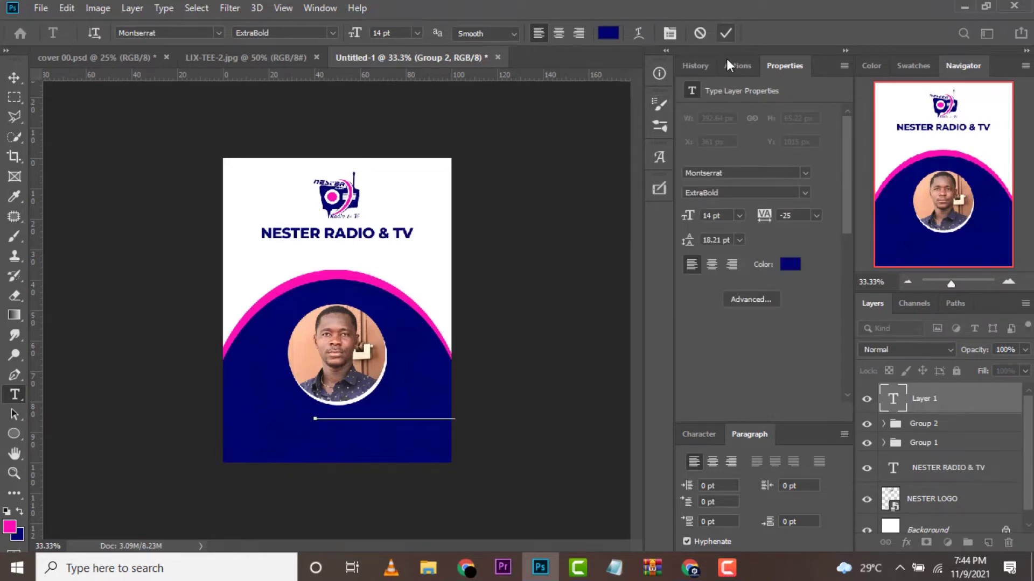
pyautogui.click(726, 32)
pyautogui.click(784, 264)
pyautogui.write('ffffff')
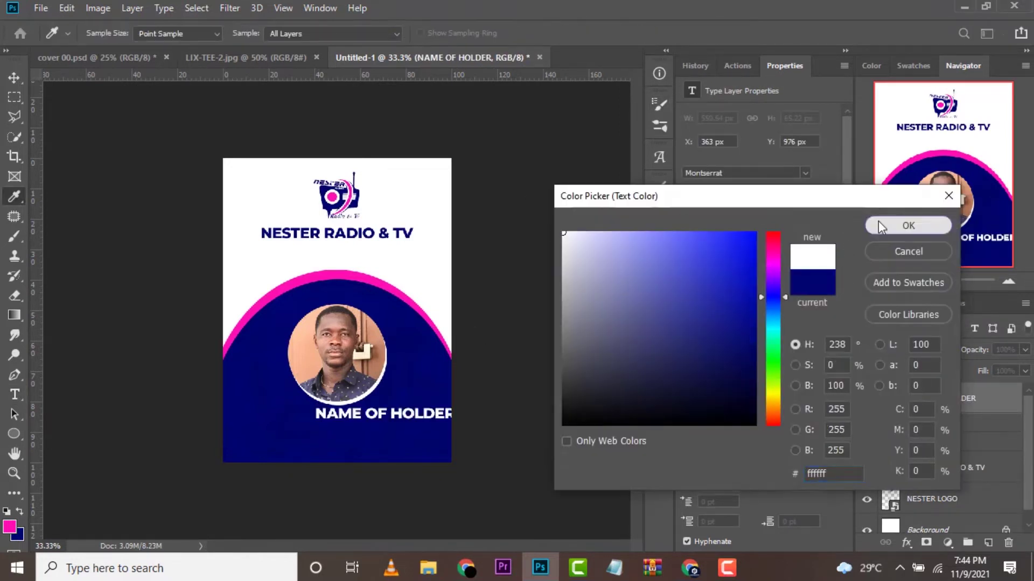
pyautogui.click(874, 219)
# - Set the name to 12 pt, centre it under the photo, and zoom to 50%
pyautogui.click(738, 216)
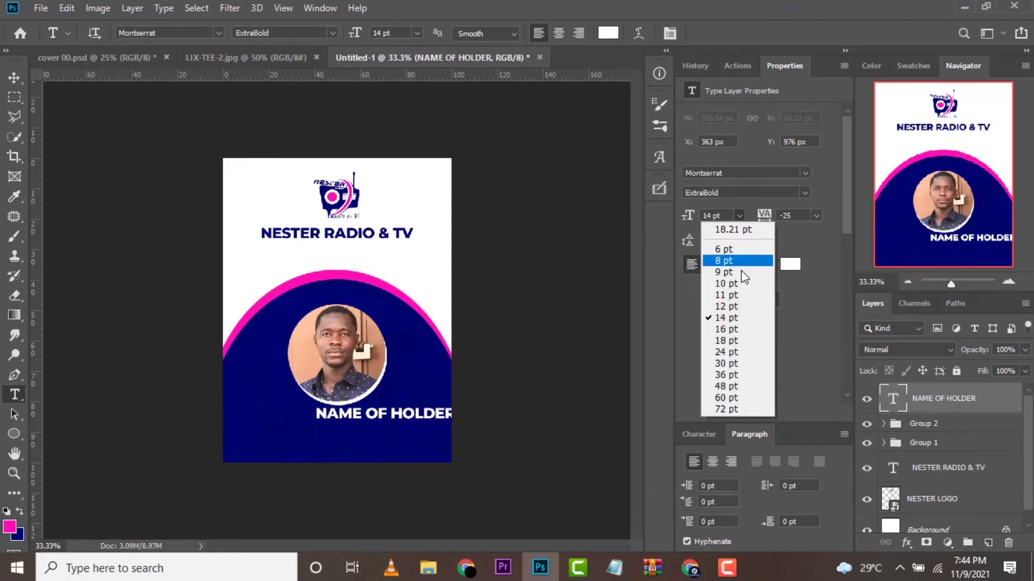
pyautogui.click(736, 302)
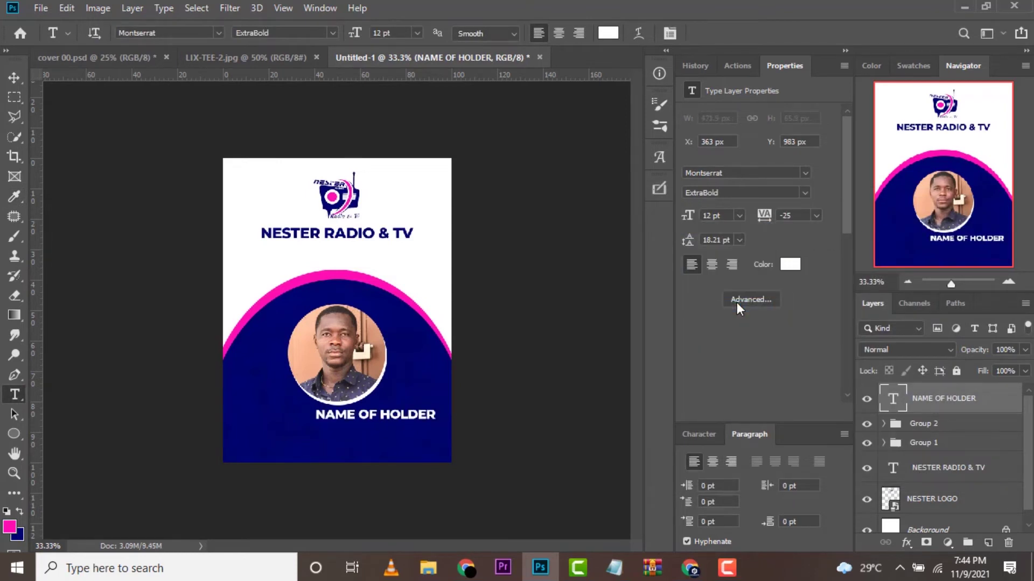
pyautogui.click(12, 79)
pyautogui.moveTo(404, 422); pyautogui.dragTo(366, 427)
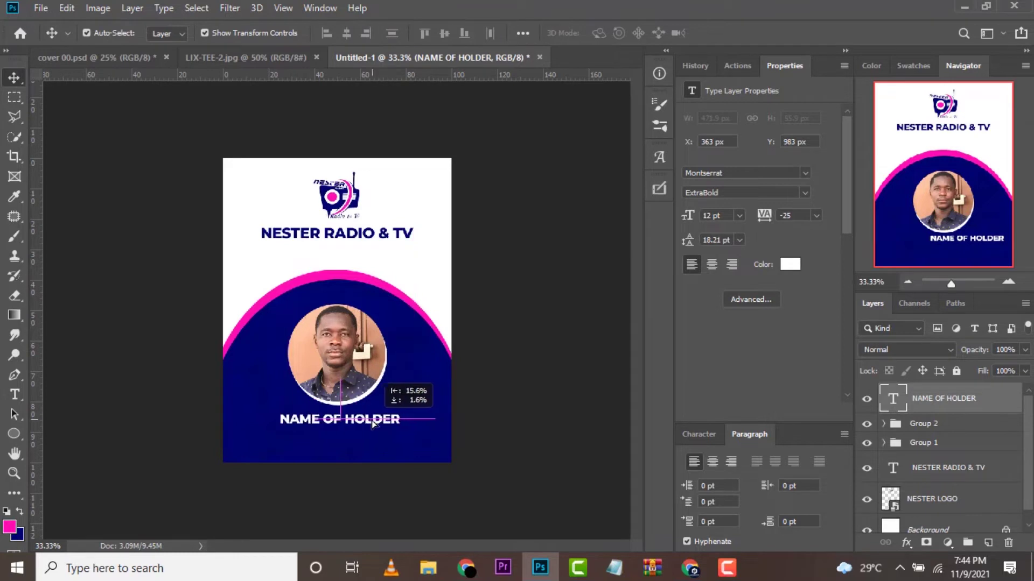
pyautogui.click(15, 473)
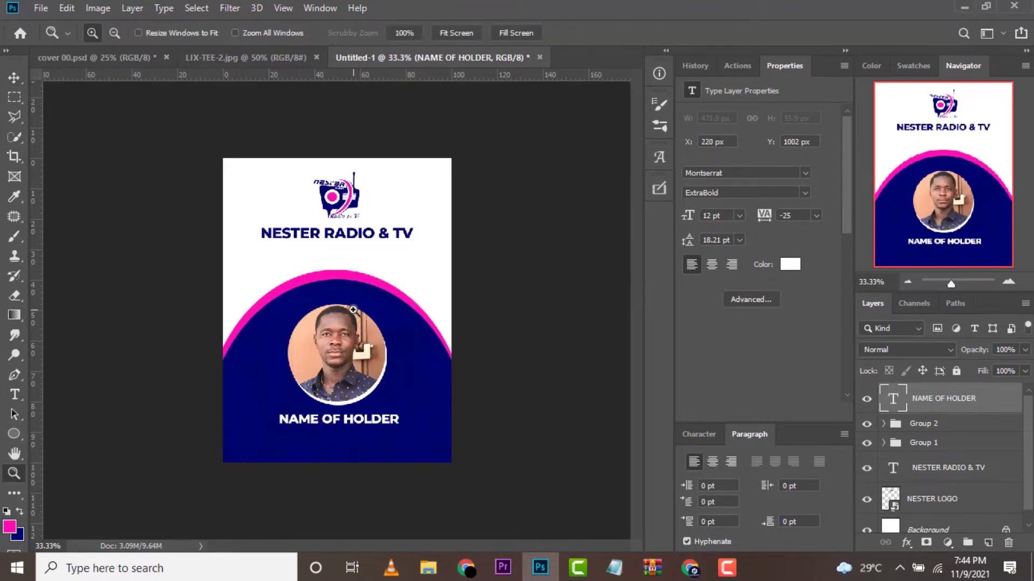
pyautogui.click(351, 318)
pyautogui.click(14, 77)
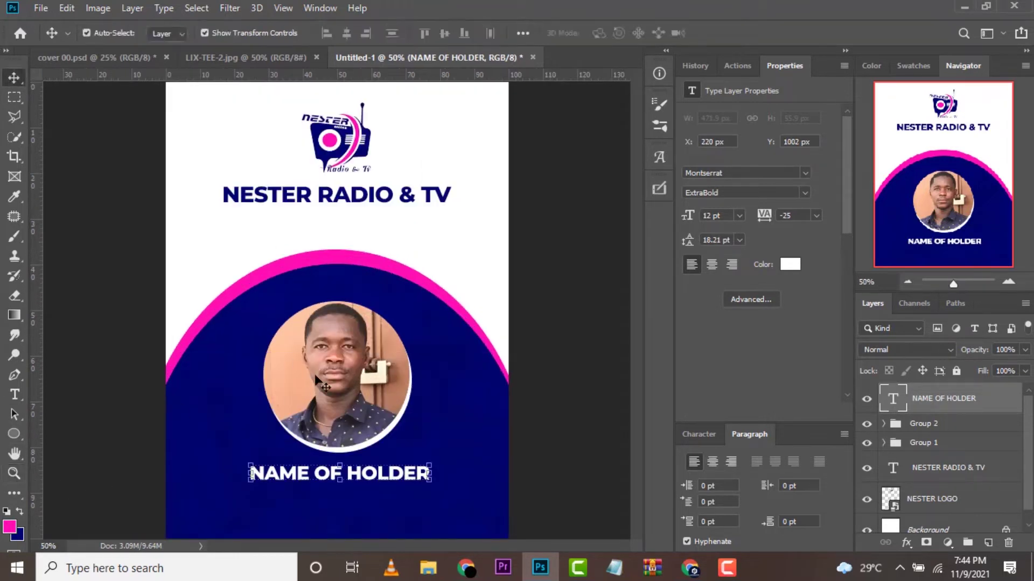
# - Make the name Bold 10 pt, centred horizontally on the card and nudged up
pyautogui.click(792, 191)
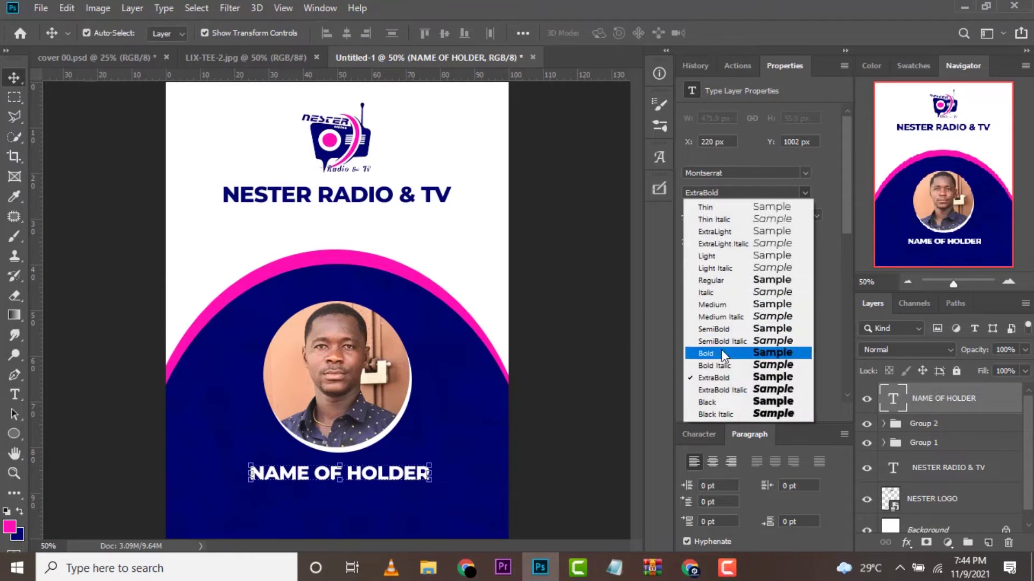
pyautogui.click(710, 336)
pyautogui.click(739, 216)
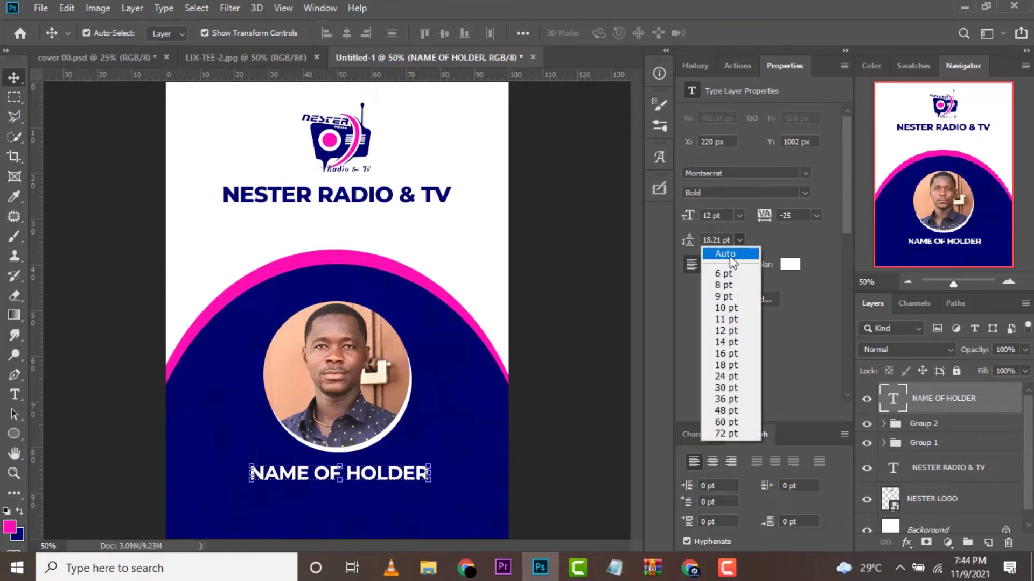
pyautogui.click(733, 284)
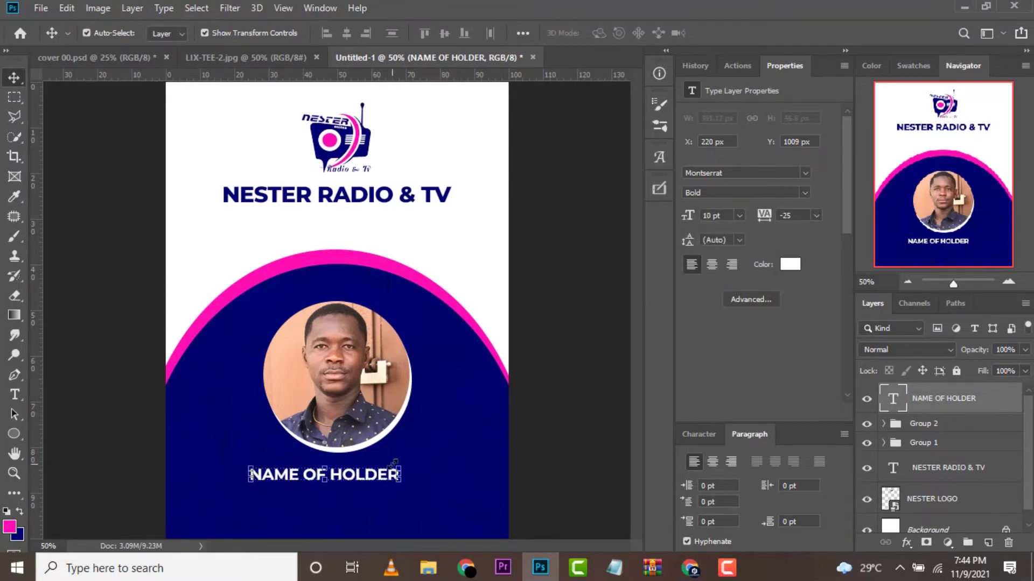
pyautogui.click(346, 33)
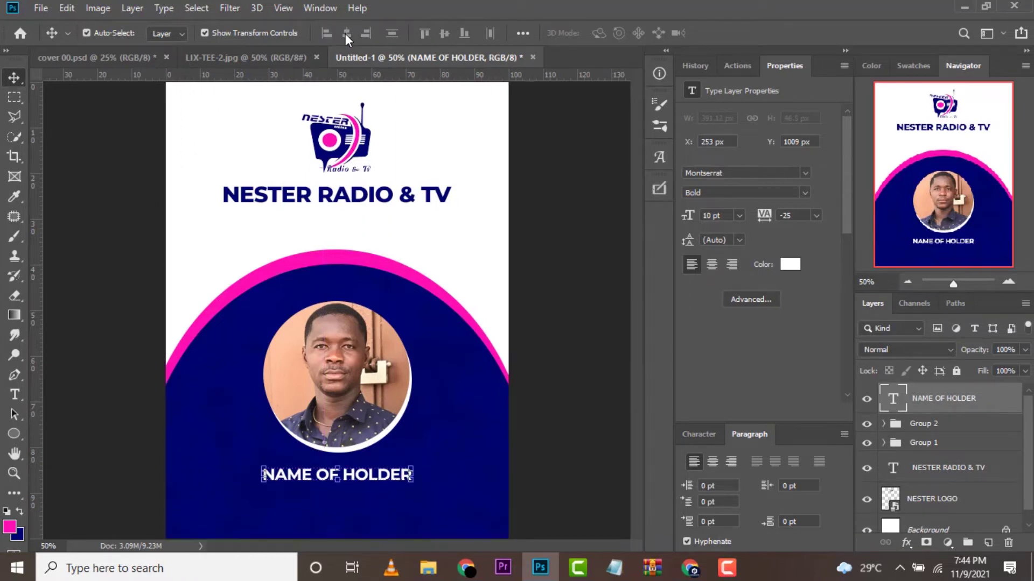
pyautogui.press('Up')
pyautogui.press('Up')
pyautogui.press('Up')
# - Copy the POSITION OF HOLDER line from the card text in Notepad
pyautogui.click(614, 567)
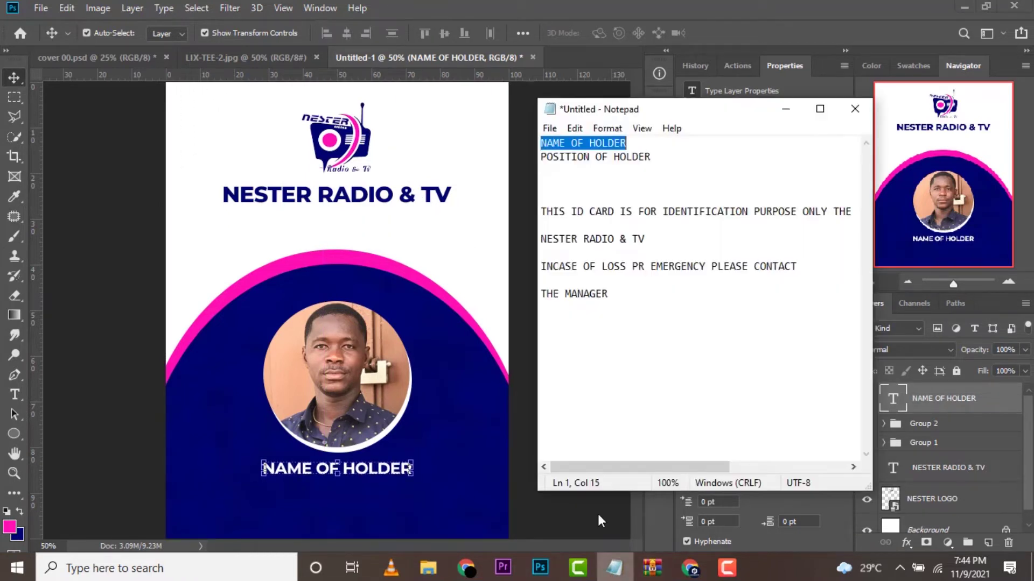
pyautogui.moveTo(651, 157); pyautogui.dragTo(565, 160)
pyautogui.rightClick(566, 160)
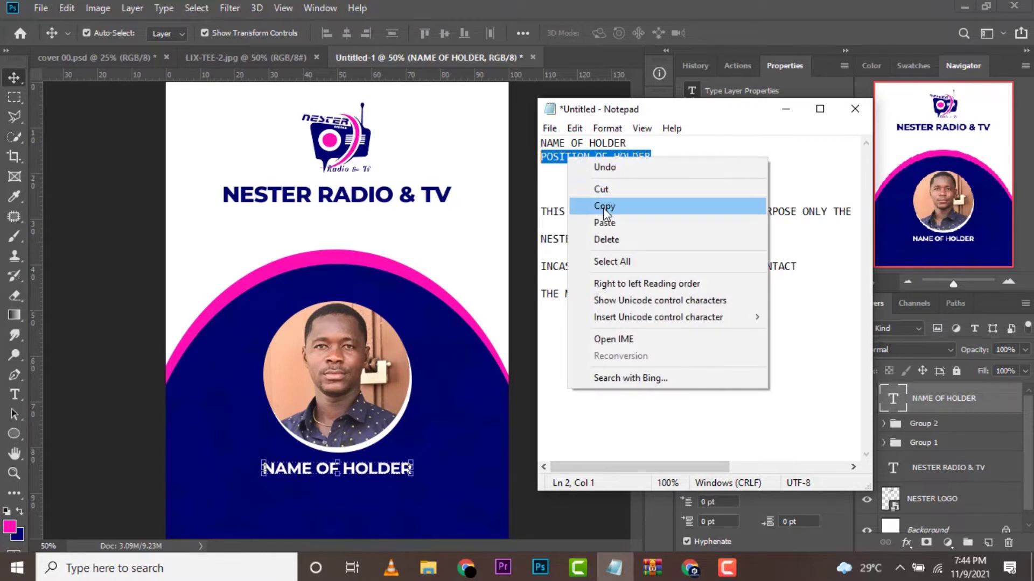
pyautogui.click(603, 208)
# - Paste POSITION OF HOLDER as a new text line below the name in Photoshop
pyautogui.click(540, 568)
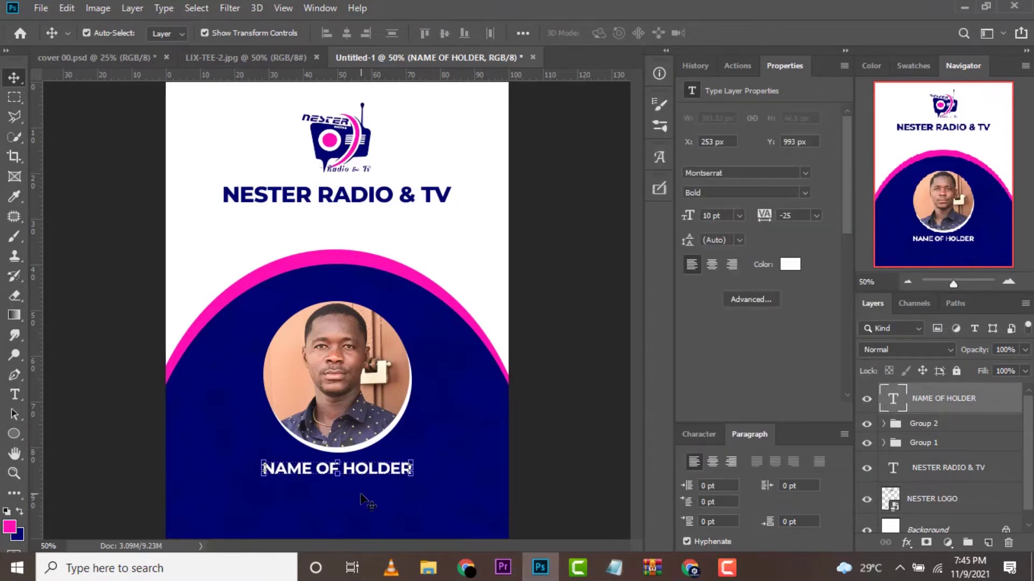
pyautogui.click(14, 395)
pyautogui.click(327, 497)
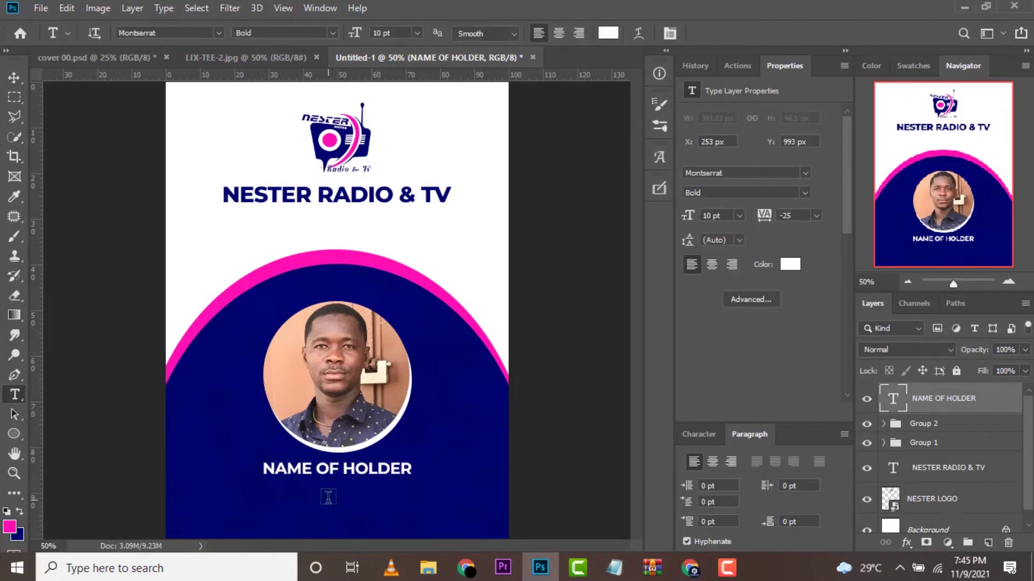
pyautogui.hotkey('ctrl', 'v')
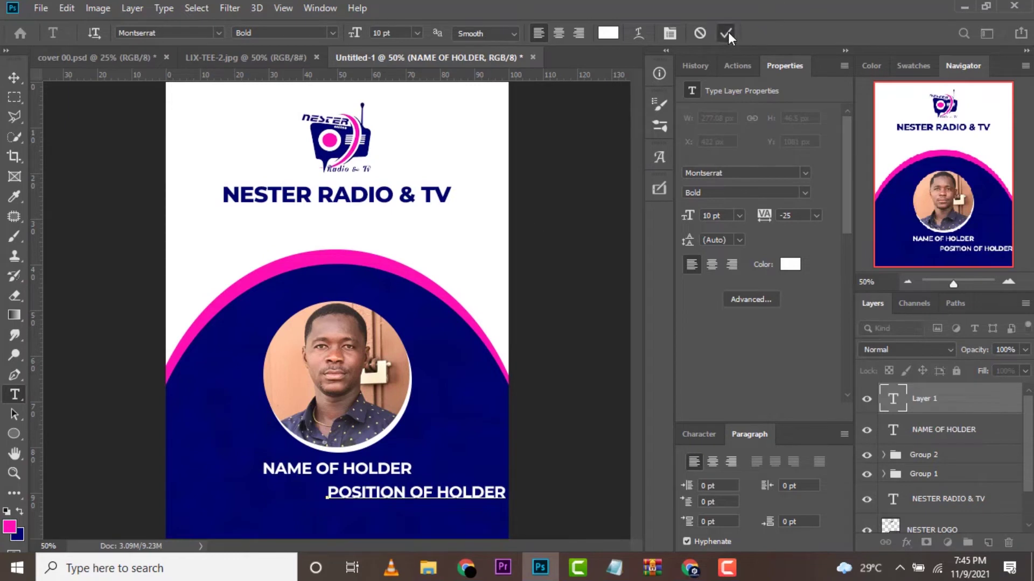
# - Make the position text Medium 8 pt and centre it horizontally on the card
pyautogui.click(726, 33)
pyautogui.click(753, 192)
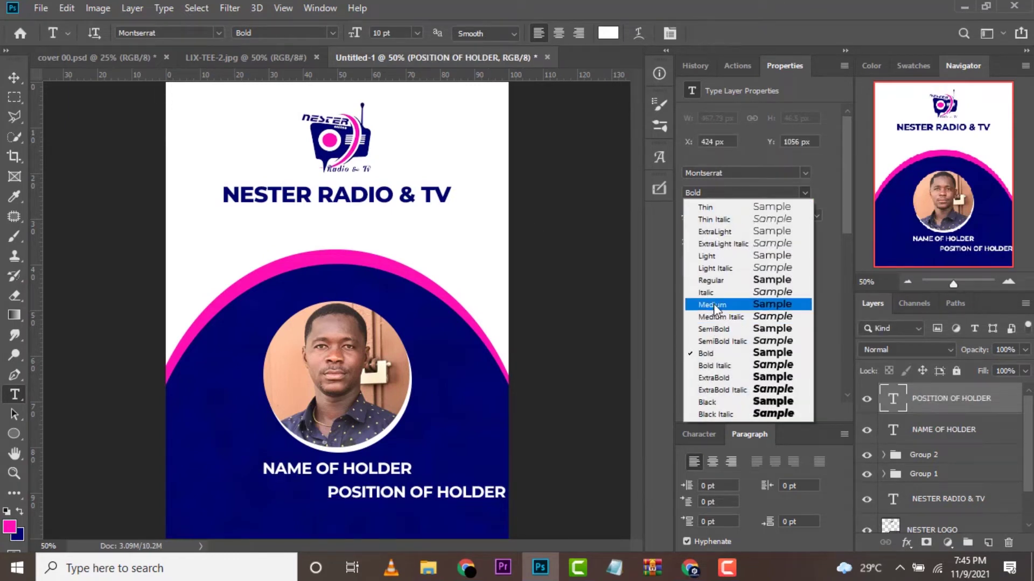
pyautogui.click(713, 304)
pyautogui.click(739, 215)
pyautogui.click(737, 257)
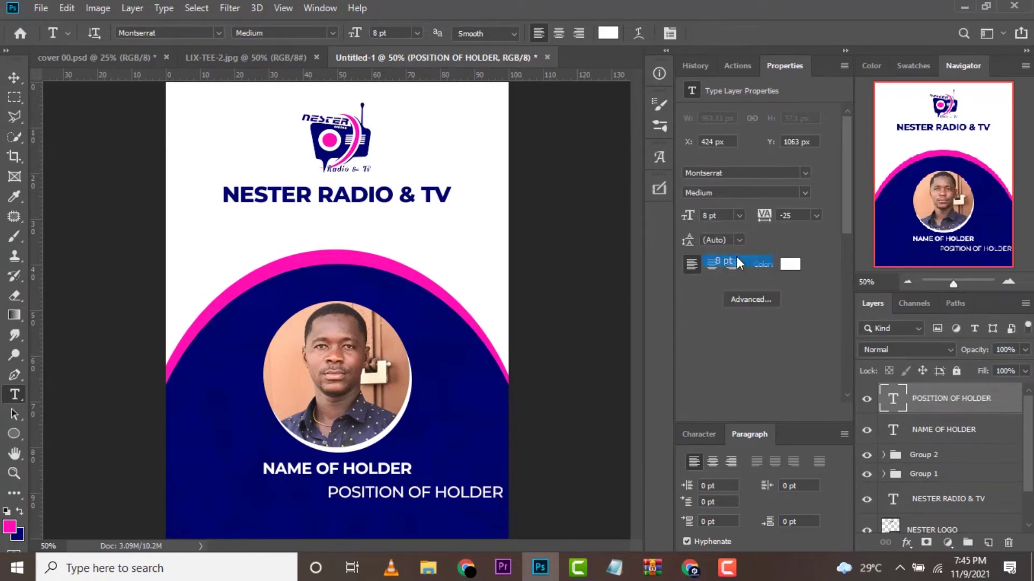
pyautogui.press('v')
pyautogui.hotkey('ctrl', 'a')
pyautogui.click(347, 33)
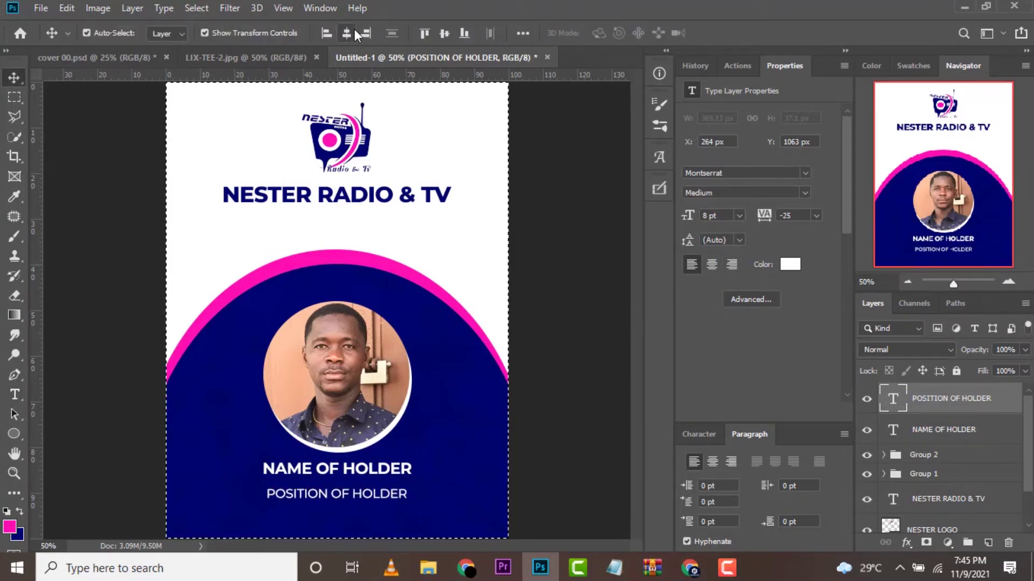
pyautogui.hotkey('ctrl', 'd')
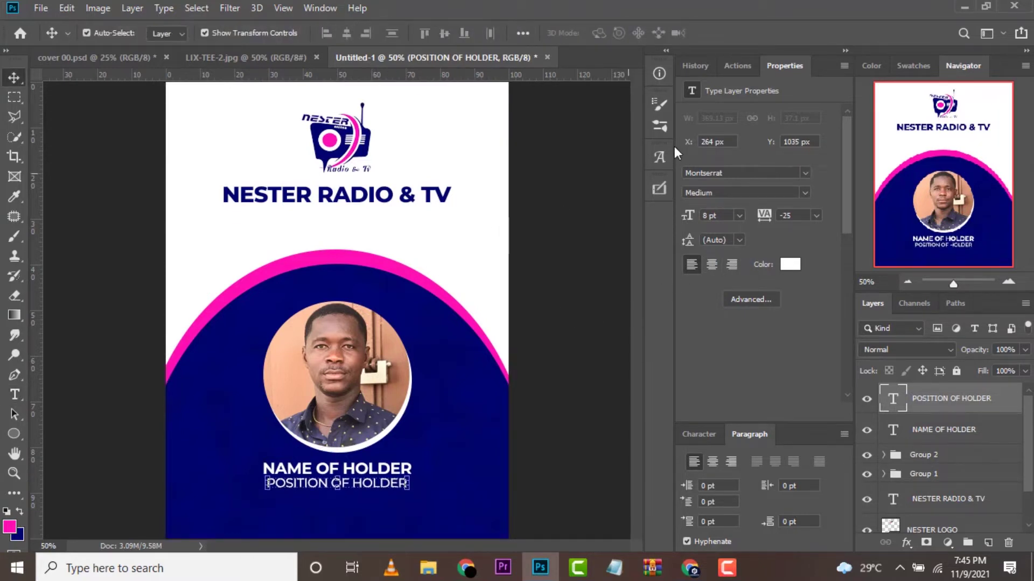
# - Shrink the position text to 6 pt, re-centre it, and lower both name lines
pyautogui.click(742, 216)
pyautogui.click(734, 243)
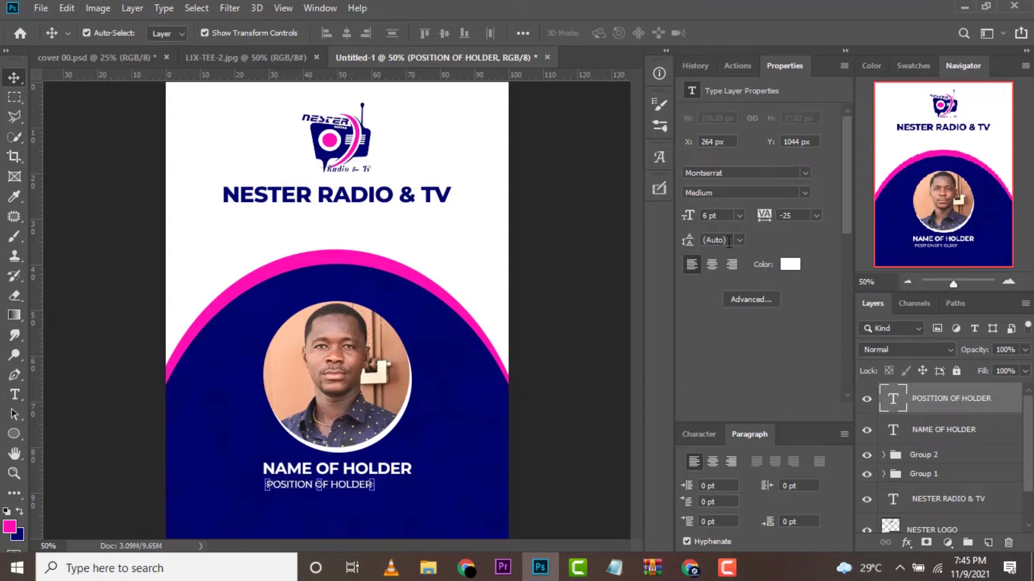
pyautogui.click(463, 464)
pyautogui.click(377, 487)
pyautogui.hotkey('ctrl', 'a')
pyautogui.click(347, 33)
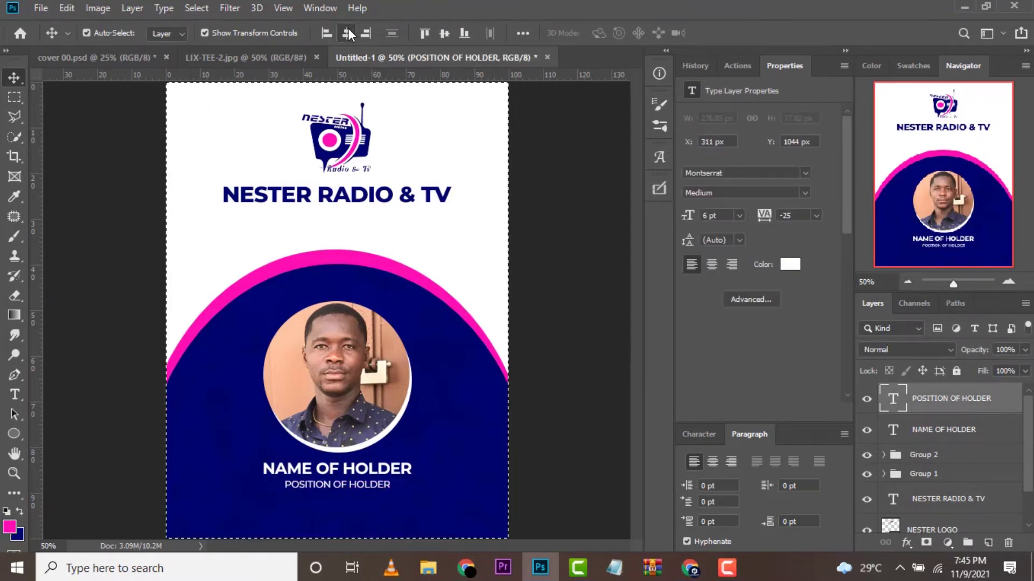
pyautogui.hotkey('ctrl', 'd')
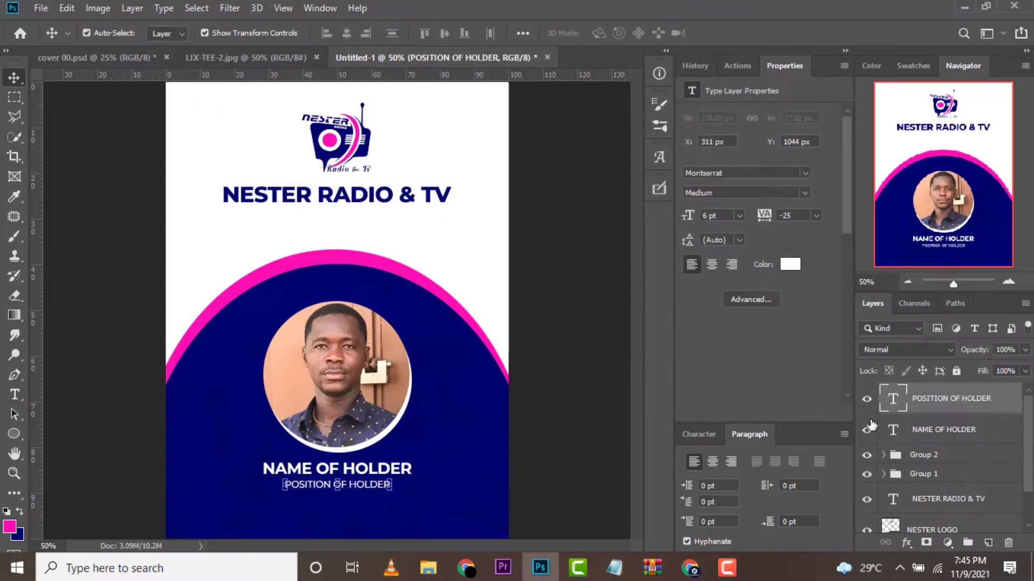
pyautogui.keyDown('shift'); pyautogui.click(925, 431); pyautogui.keyUp('shift')
pyautogui.press('Down')
pyautogui.press('Down')
pyautogui.press('Down')
pyautogui.press('Down')
pyautogui.press('Down')
pyautogui.press('Down')
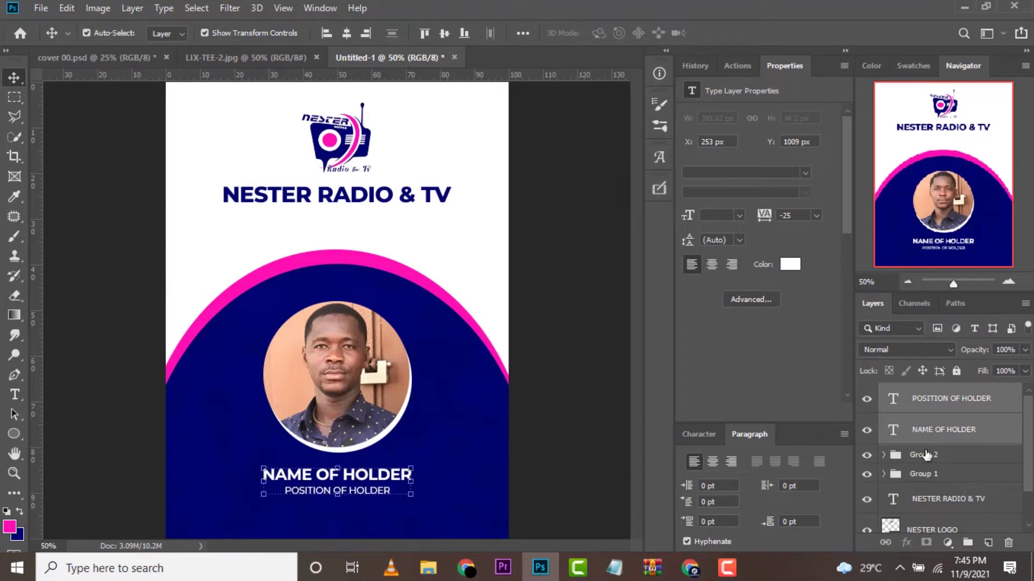
# - Zoom out to the whole card and raise the pink and blue arc (Group 1)
pyautogui.click(926, 454)
pyautogui.press('z')
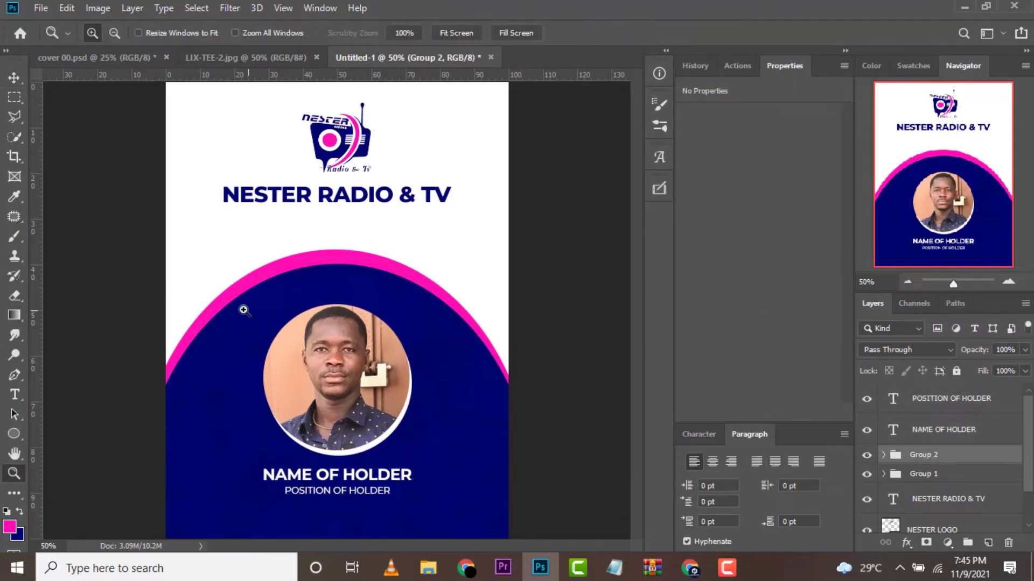
pyautogui.rightClick(243, 310)
pyautogui.click(322, 380)
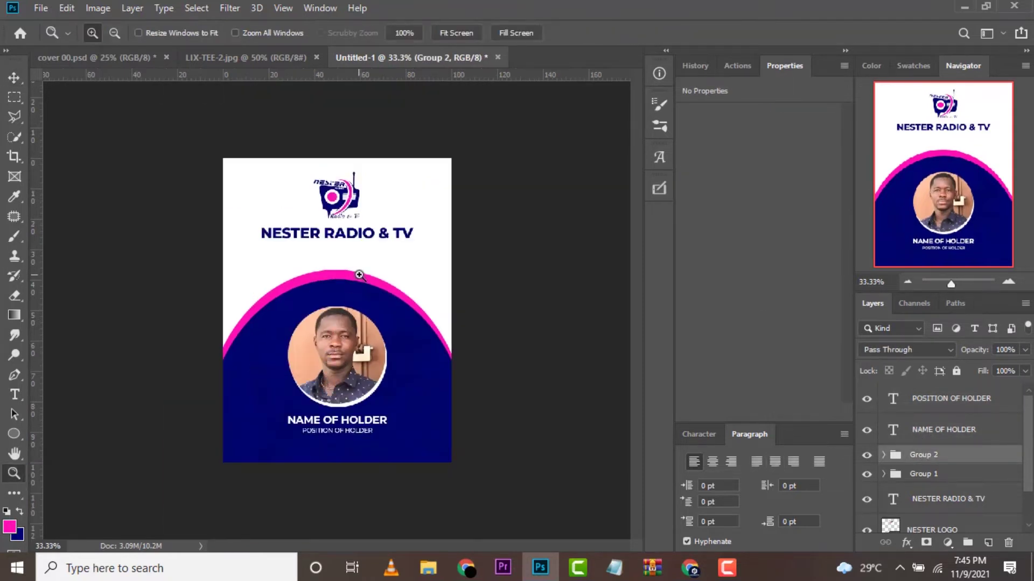
pyautogui.click(937, 473)
pyautogui.press('v')
pyautogui.hotkey('shift', 'Up')
pyautogui.hotkey('shift', 'Up')
pyautogui.hotkey('shift', 'Up')
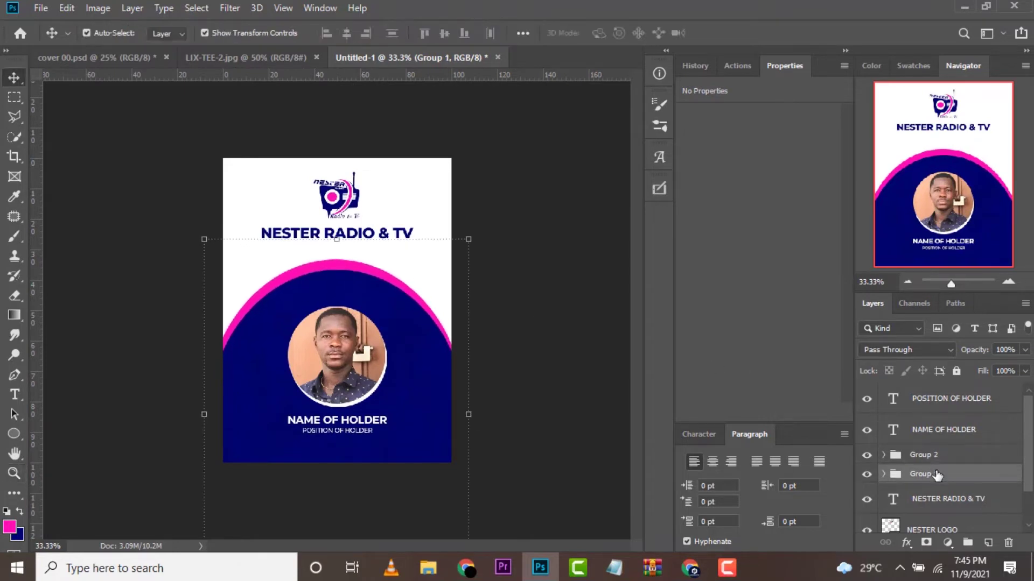
pyautogui.hotkey('shift', 'Up')
pyautogui.hotkey('shift', 'Up')
pyautogui.hotkey('shift', 'Up')
# - Nudge the title down and enlarge the NESTER LOGO to 247 x 210 px
pyautogui.click(938, 500)
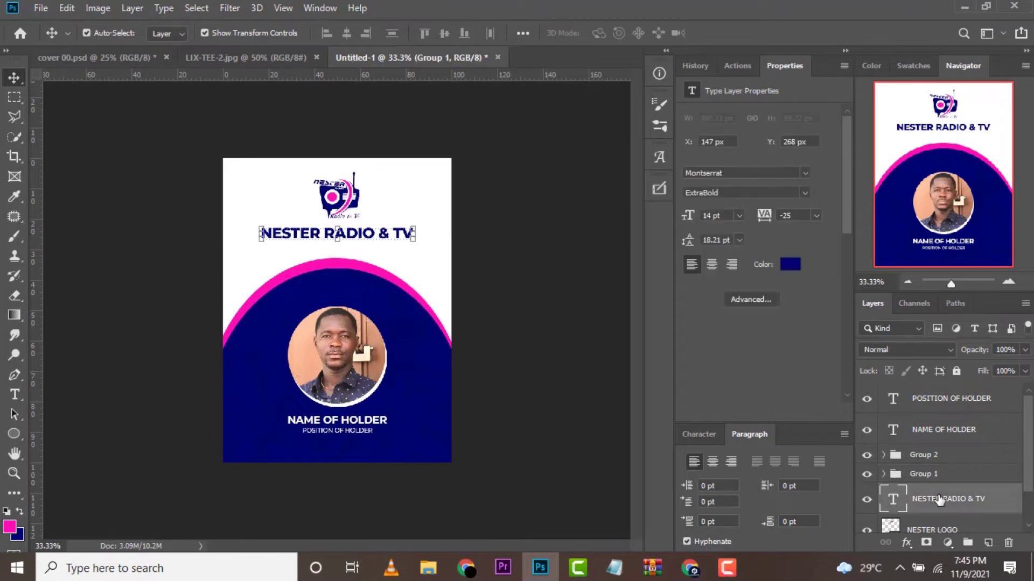
pyautogui.hotkey('shift', 'Down')
pyautogui.hotkey('shift', 'Down')
pyautogui.click(938, 522)
pyautogui.press('Down')
pyautogui.press('Down')
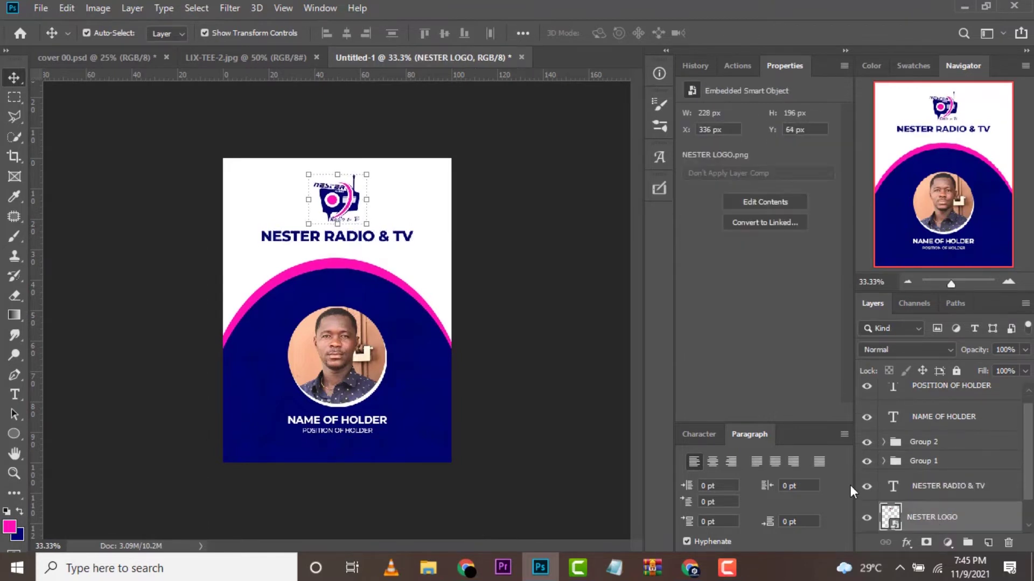
pyautogui.moveTo(340, 171); pyautogui.dragTo(340, 162)
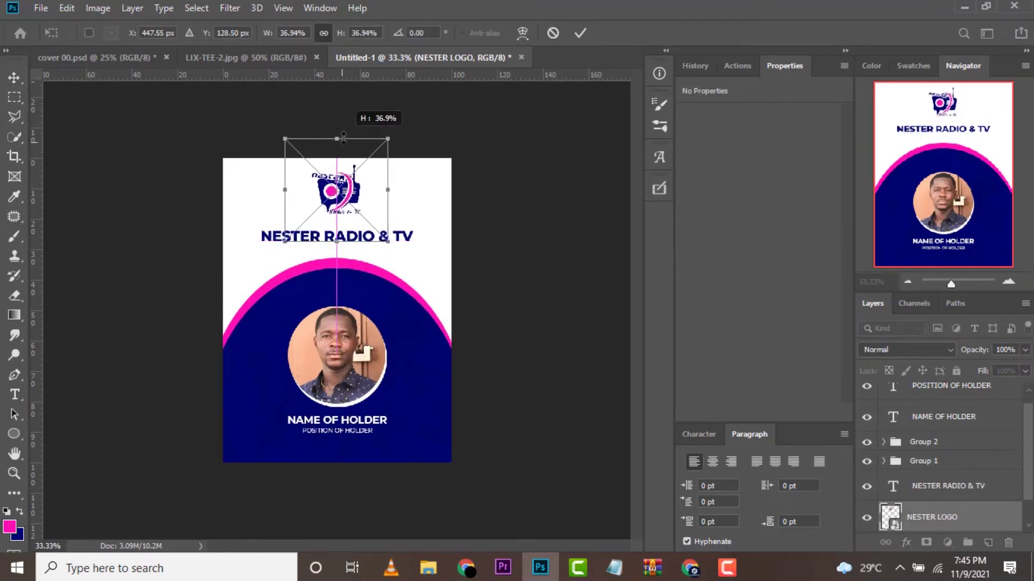
pyautogui.click(580, 34)
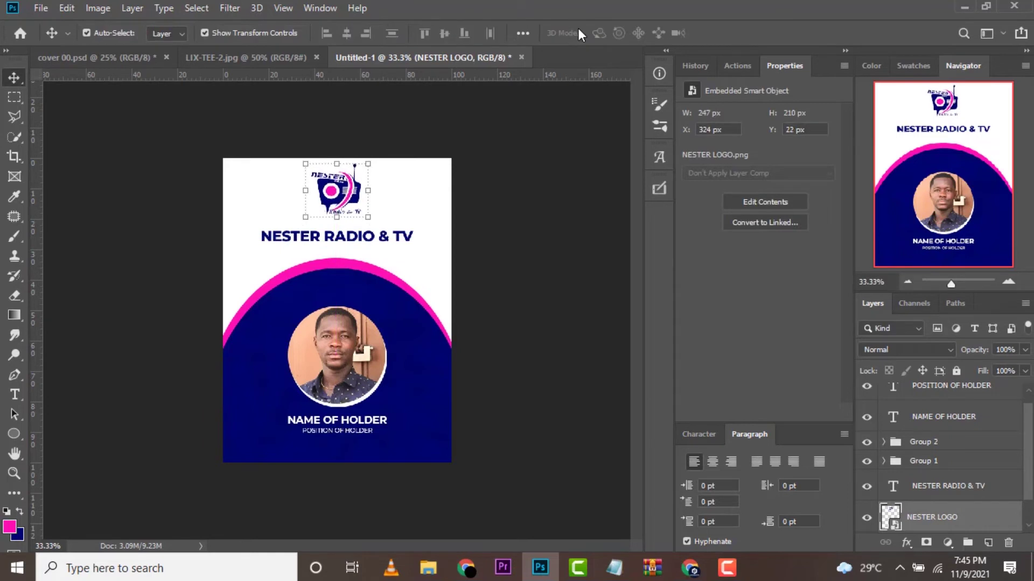
pyautogui.click(500, 268)
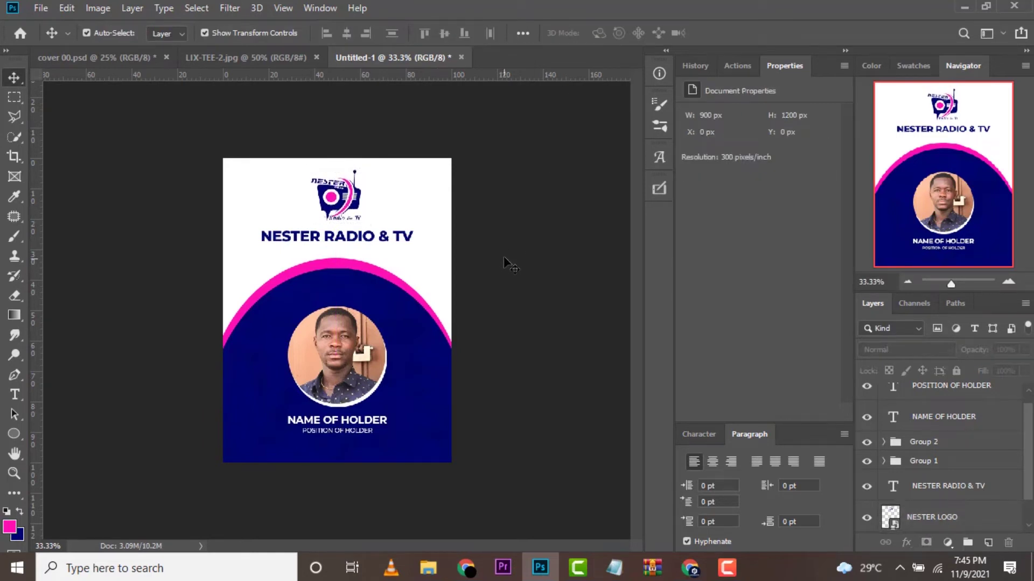
# - Group the layers from POSITION OF HOLDER down to NESTER LOGO into Group 3
pyautogui.scroll(1, 915, 426)
pyautogui.click(927, 407)
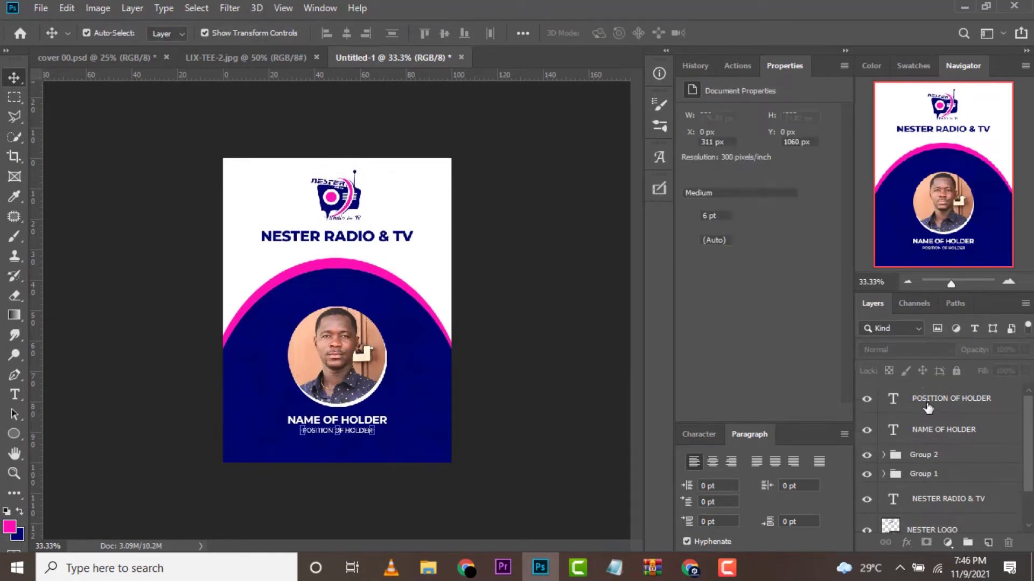
pyautogui.scroll(-2, 942, 484)
pyautogui.keyDown('shift'); pyautogui.click(946, 496); pyautogui.keyUp('shift')
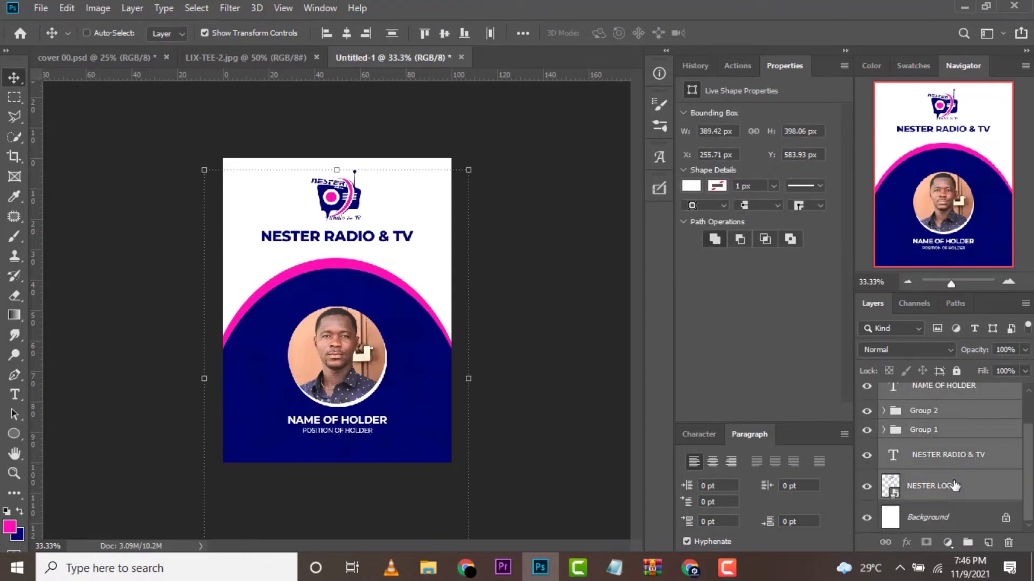
pyautogui.hotkey('ctrl', 'g')
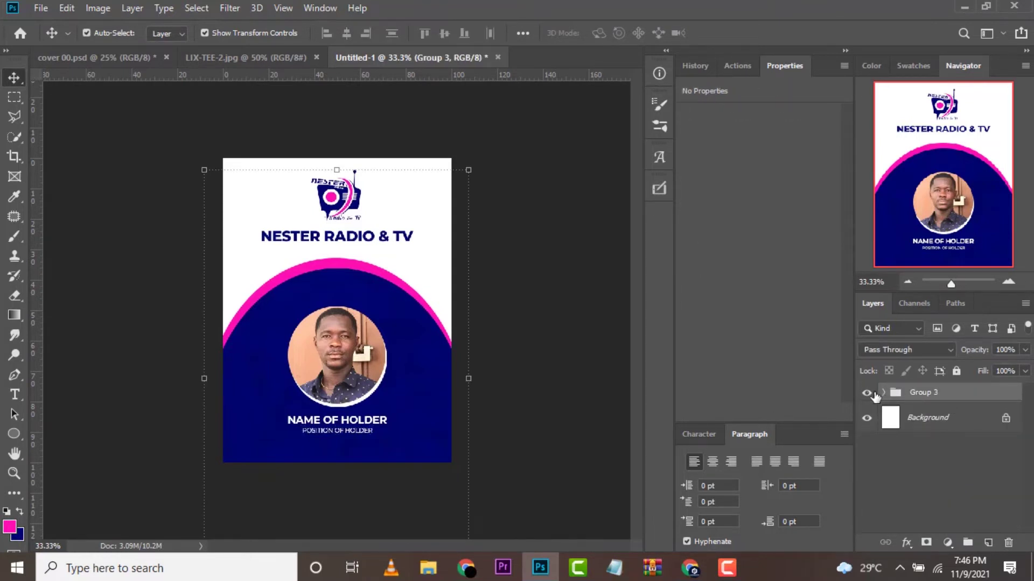
# - Hide Group 3, draw a rectangle across the page bottom, and add a centre vertical guide
pyautogui.click(867, 393)
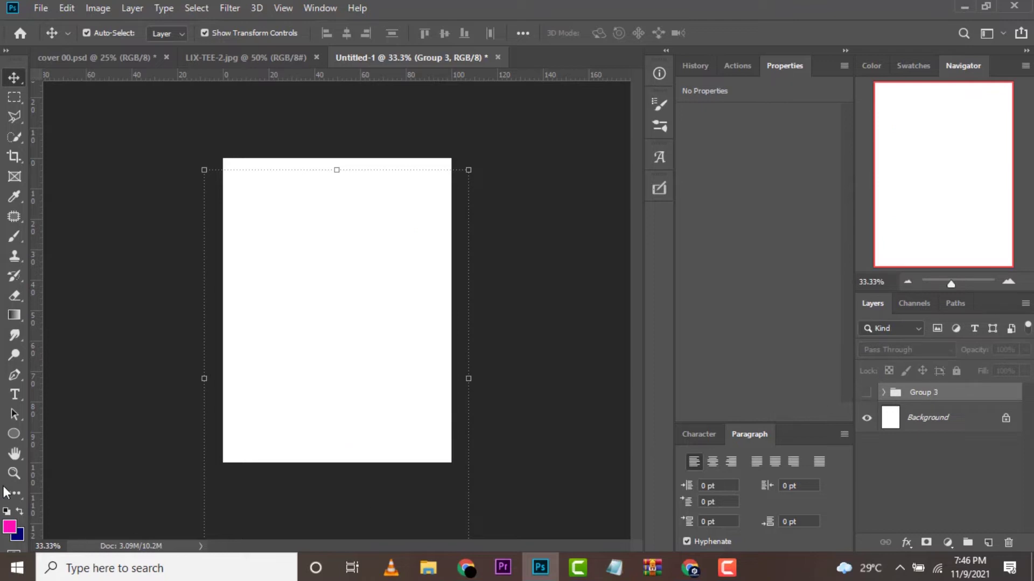
pyautogui.click(13, 434)
pyautogui.click(56, 434)
pyautogui.moveTo(164, 405)
pyautogui.mouseDown()
pyautogui.moveTo(381, 491)
pyautogui.moveTo(407, 467)
pyautogui.mouseUp()
pyautogui.moveTo(36, 344); pyautogui.dragTo(337, 360)
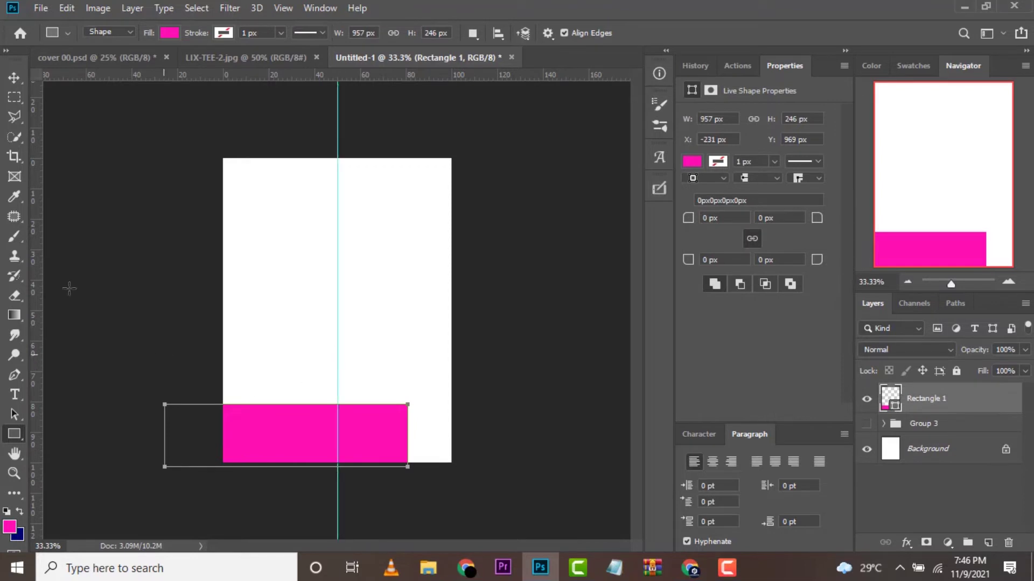
# - Rotate the pink rectangle into a slanted wedge and enlarge it to meet a horizontal guide
pyautogui.click(15, 80)
pyautogui.moveTo(402, 393)
pyautogui.mouseDown()
pyautogui.moveTo(357, 470)
pyautogui.moveTo(372, 438)
pyautogui.moveTo(345, 471)
pyautogui.mouseUp()
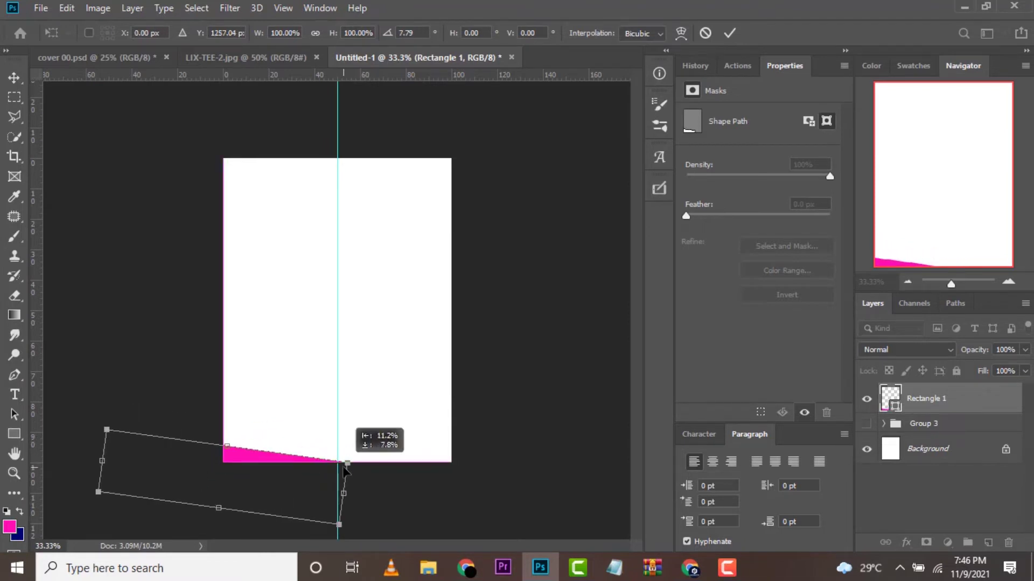
pyautogui.press('Return')
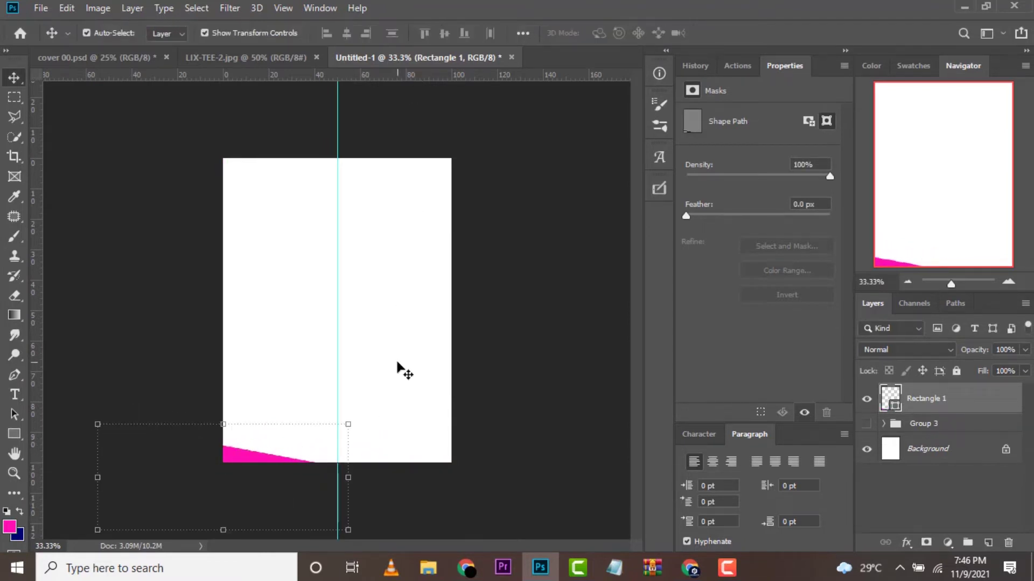
pyautogui.moveTo(408, 80); pyautogui.dragTo(379, 439)
pyautogui.moveTo(286, 461); pyautogui.dragTo(286, 455)
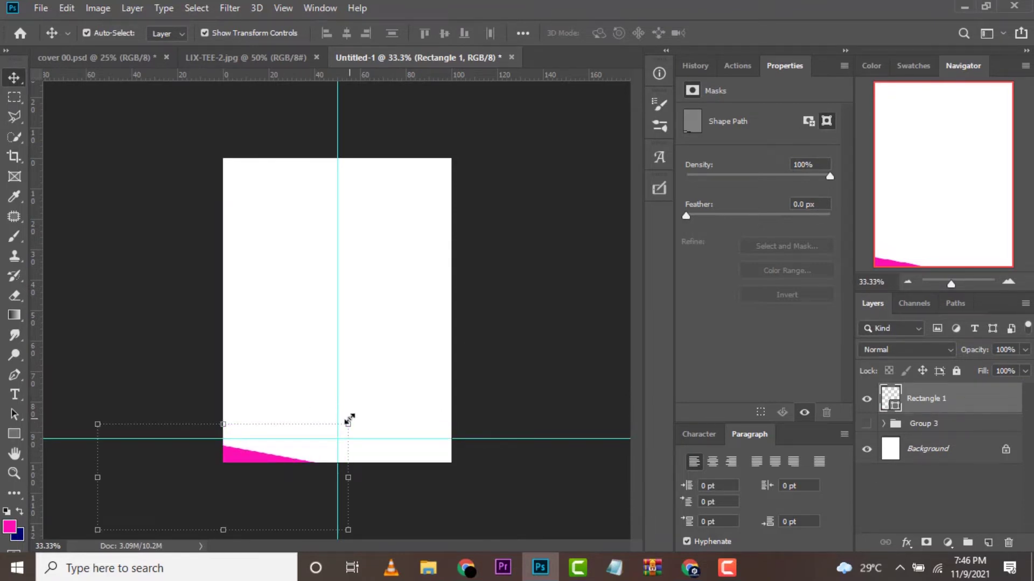
pyautogui.moveTo(349, 420); pyautogui.dragTo(346, 416)
# - Duplicate the pink wedge, flip it horizontally, and place it at the card's bottom-right
pyautogui.click(729, 33)
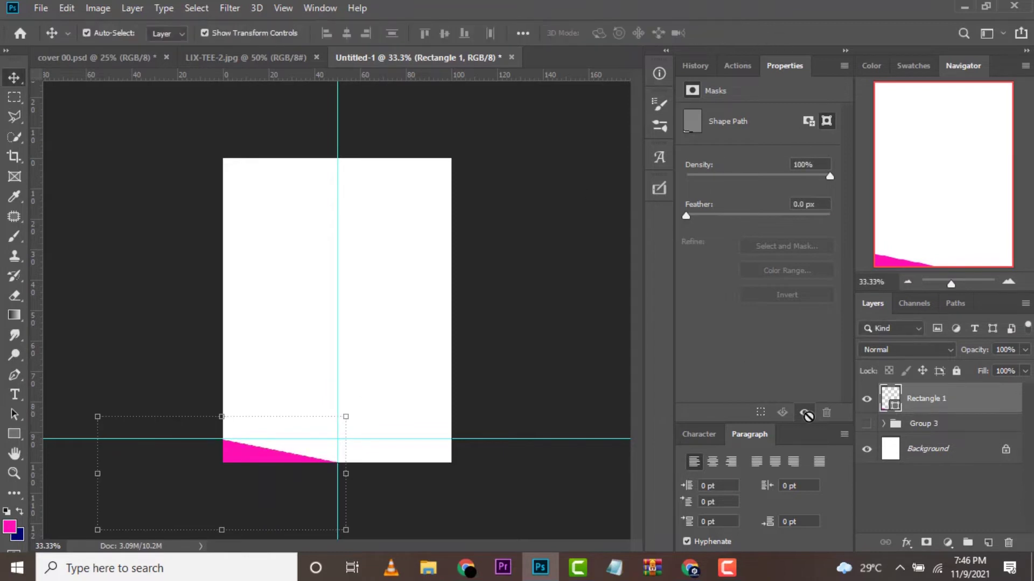
pyautogui.hotkey('ctrl', 'j')
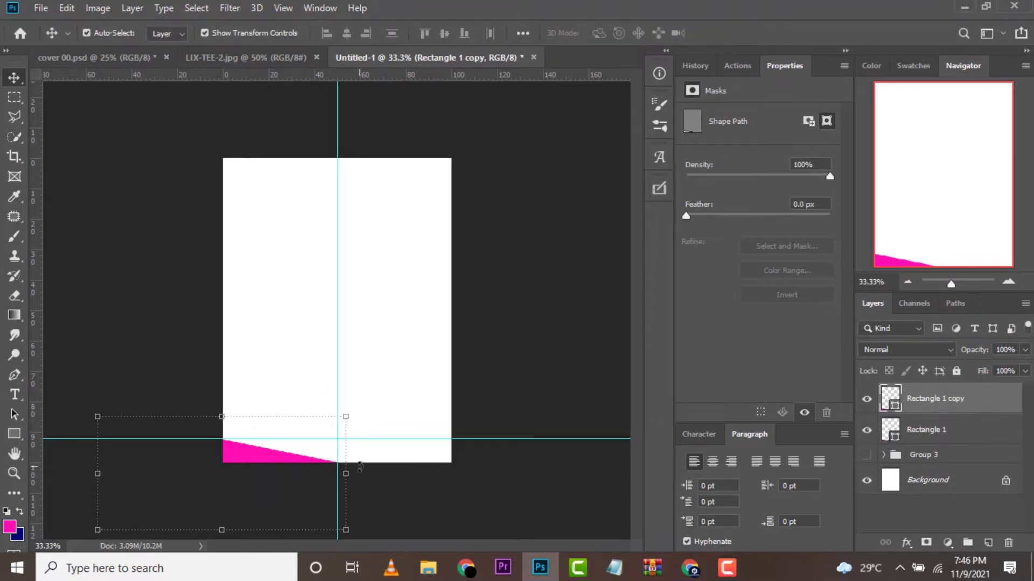
pyautogui.hotkey('ctrl', 't')
pyautogui.moveTo(299, 457); pyautogui.dragTo(496, 401)
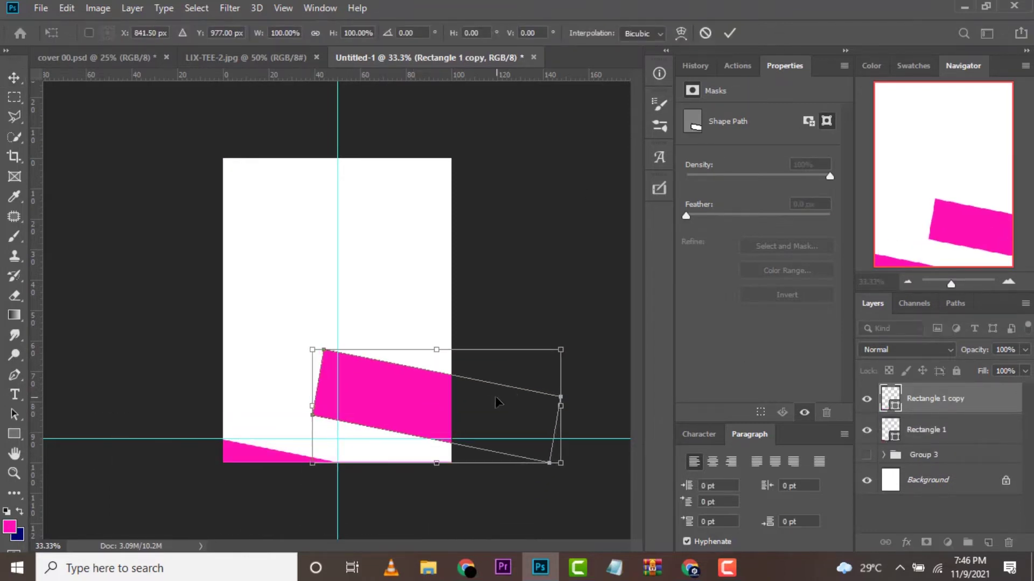
pyautogui.rightClick(422, 395)
pyautogui.click(459, 374)
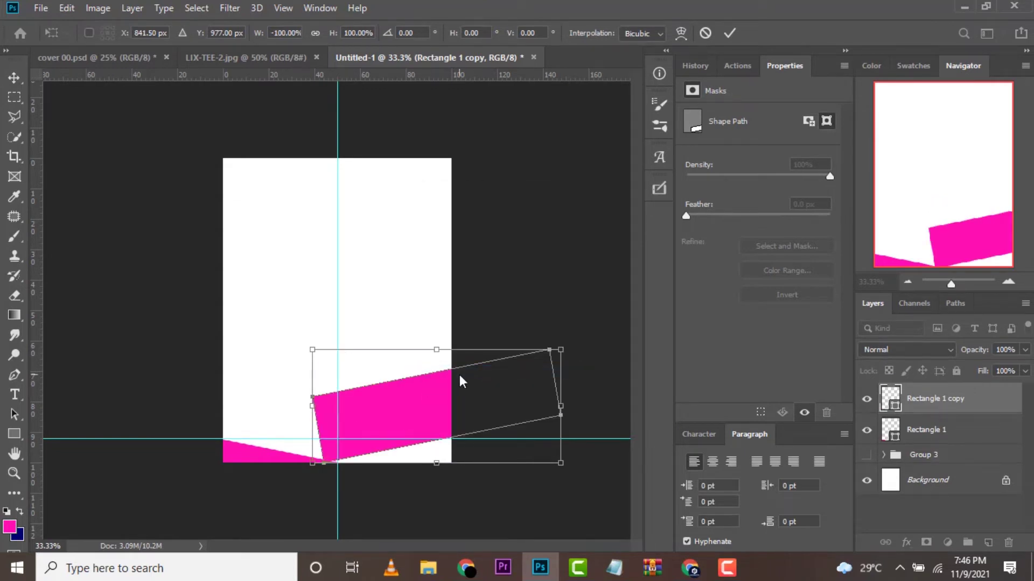
pyautogui.moveTo(460, 374); pyautogui.dragTo(435, 489)
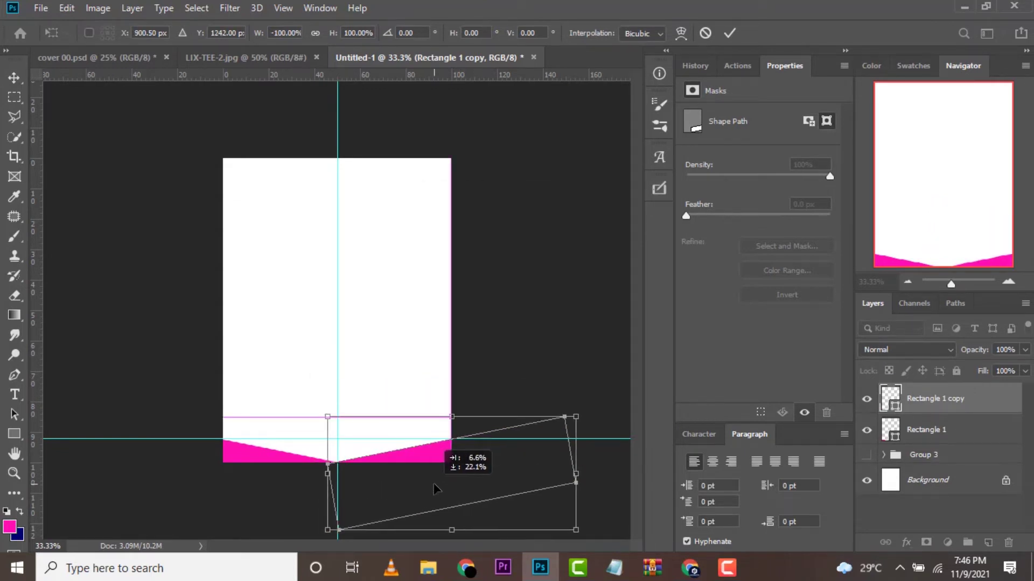
pyautogui.click(941, 403)
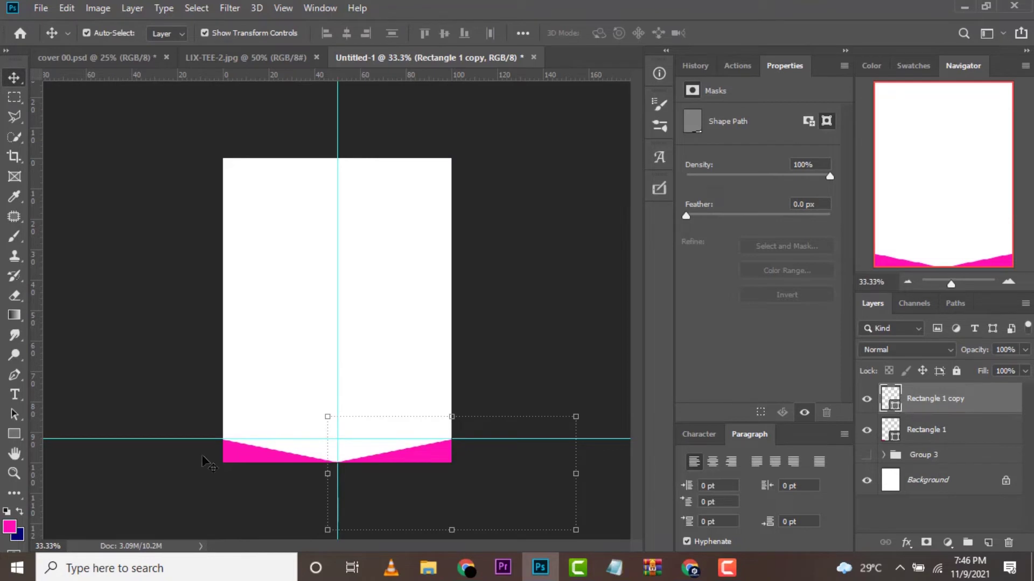
# - Fill the right wedge copy with dark navy
pyautogui.click(13, 432)
pyautogui.click(166, 35)
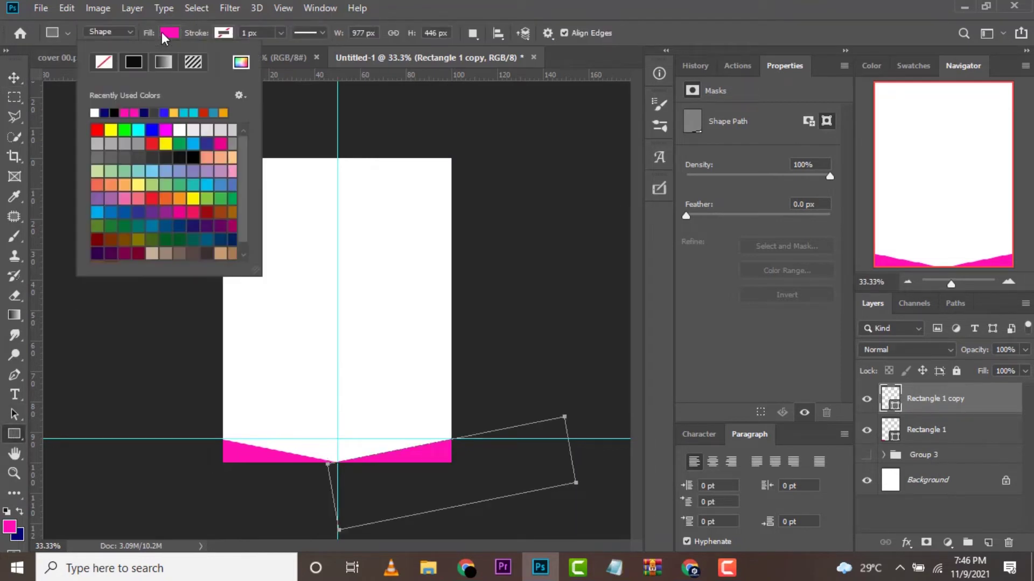
pyautogui.click(106, 113)
pyautogui.click(16, 80)
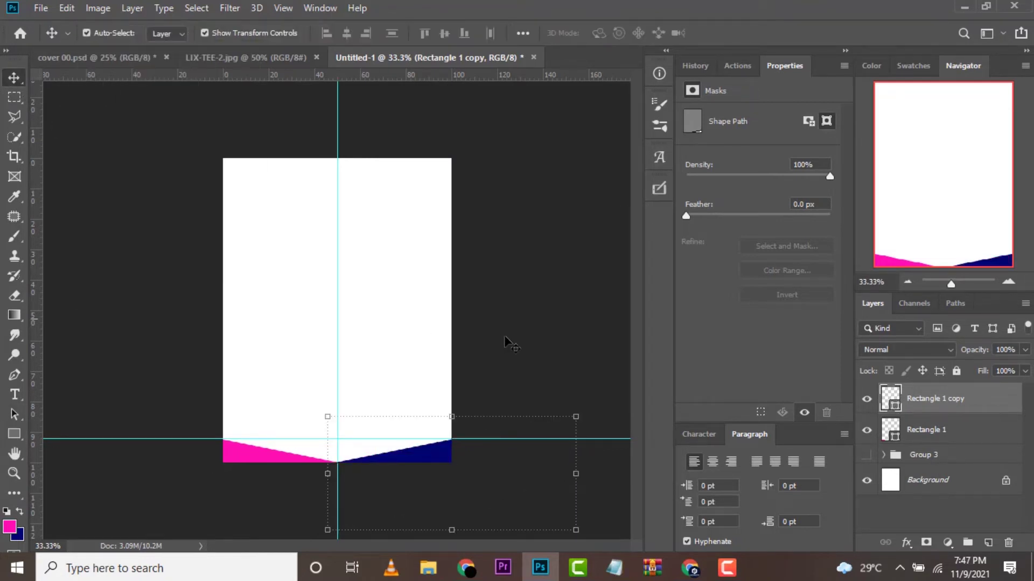
pyautogui.click(520, 341)
pyautogui.click(957, 412)
pyautogui.click(930, 457)
pyautogui.click(947, 399)
# - Drag the NESTER LOGO file from File Explorer onto the card
pyautogui.click(428, 568)
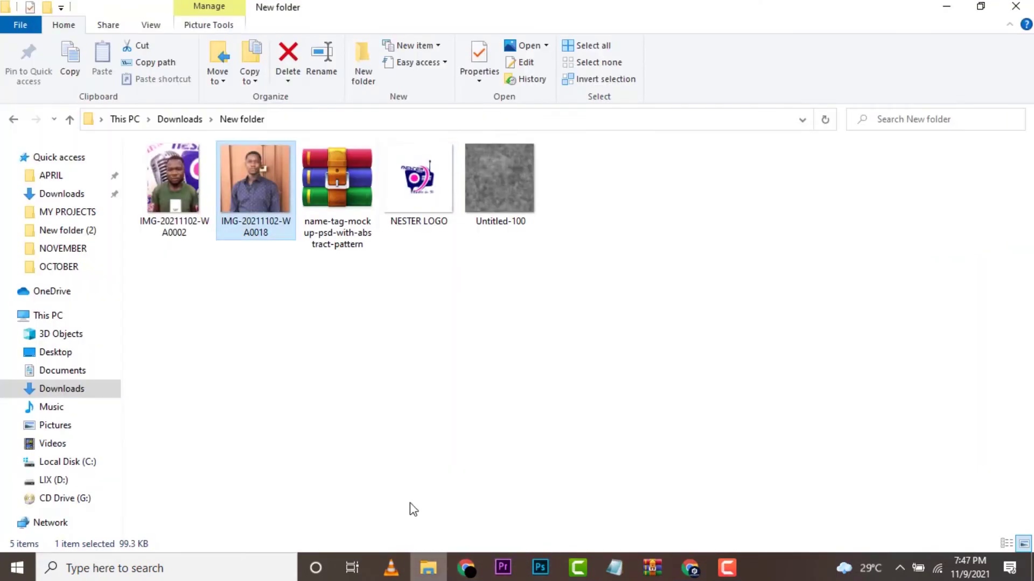
pyautogui.click(428, 221)
pyautogui.moveTo(428, 222); pyautogui.dragTo(415, 401)
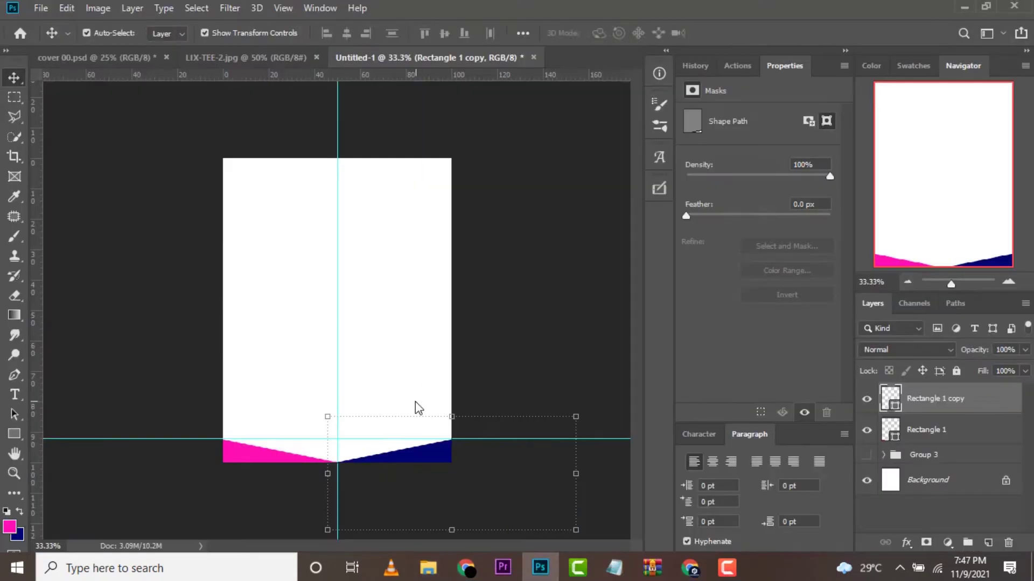
# - Enlarge the placed NESTER LOGO, lower its fill to 10%, and centre it vertically
pyautogui.click(579, 33)
pyautogui.moveTo(339, 232); pyautogui.dragTo(337, 159)
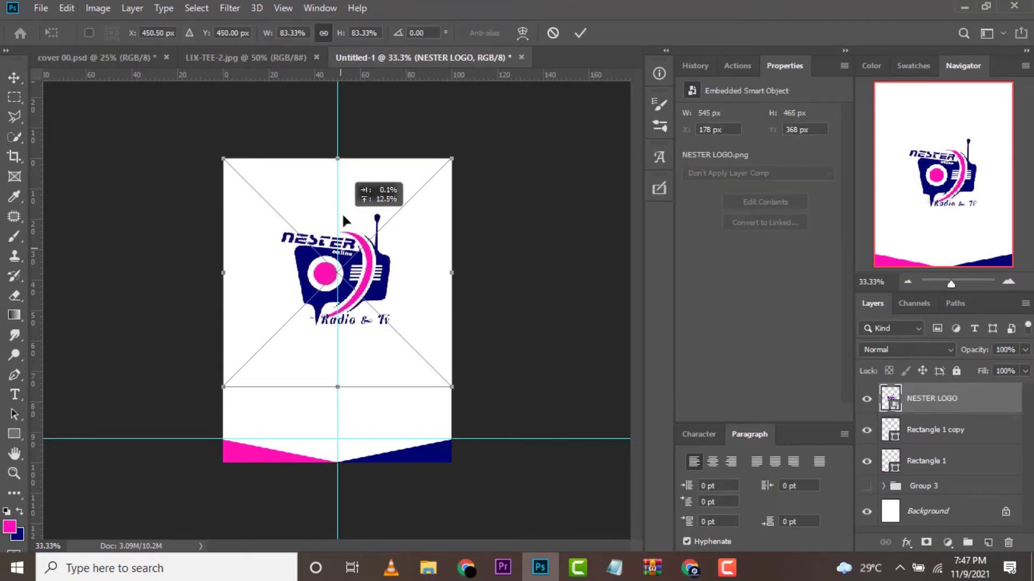
pyautogui.moveTo(338, 381); pyautogui.dragTo(342, 440)
pyautogui.click(580, 34)
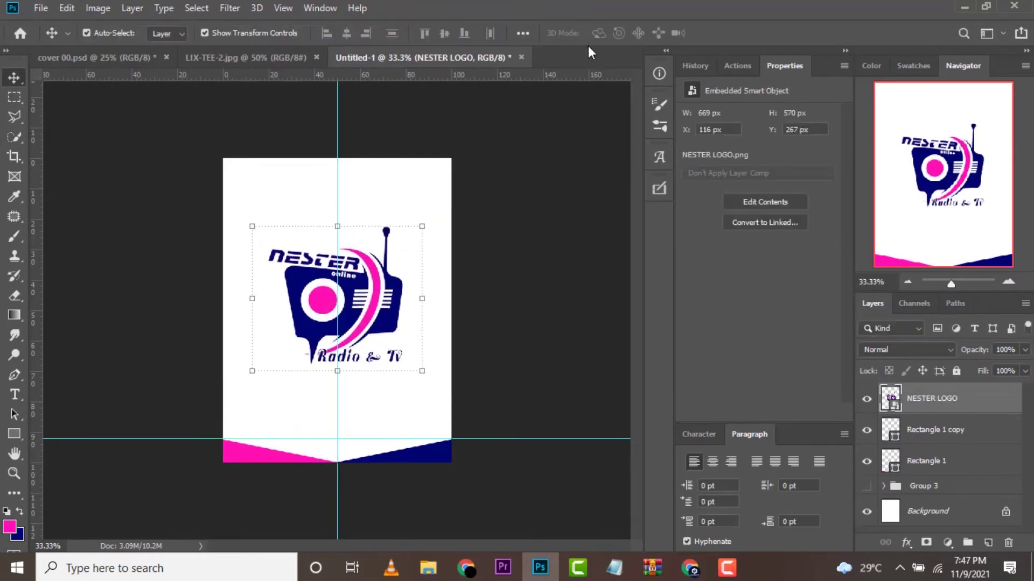
pyautogui.moveTo(967, 379); pyautogui.dragTo(916, 395)
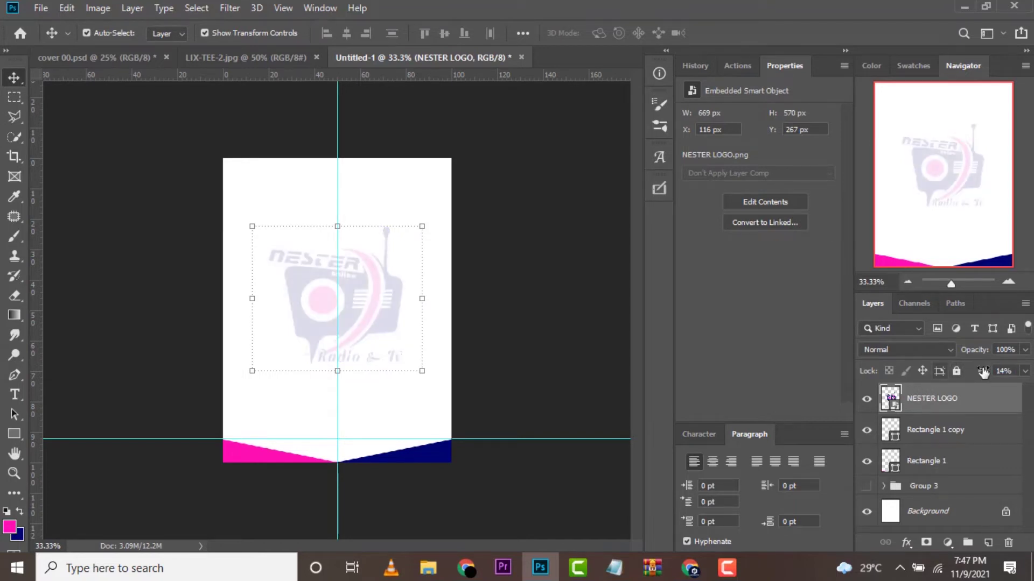
pyautogui.moveTo(983, 373); pyautogui.dragTo(986, 373)
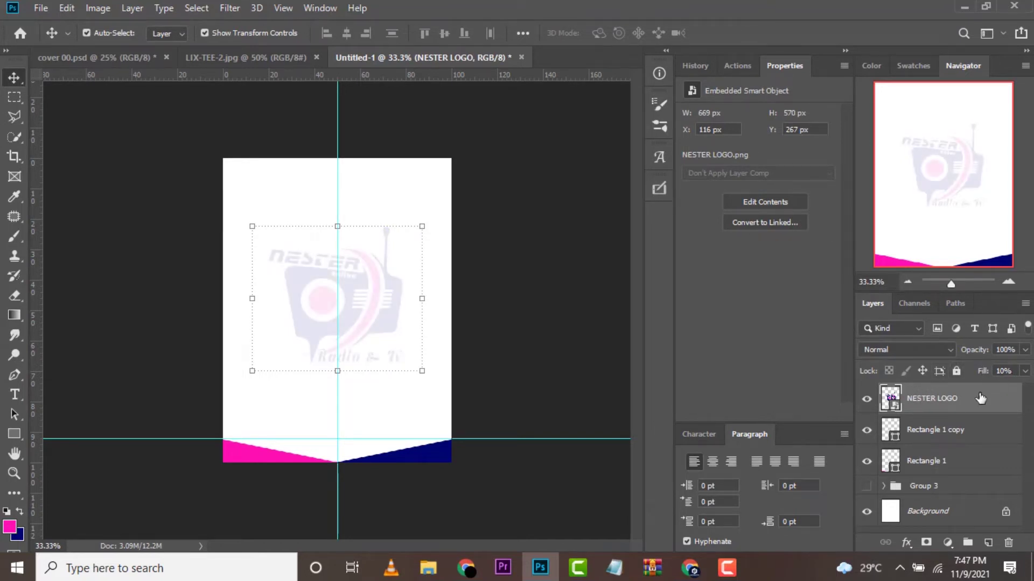
pyautogui.hotkey('ctrl', 'a')
pyautogui.click(445, 34)
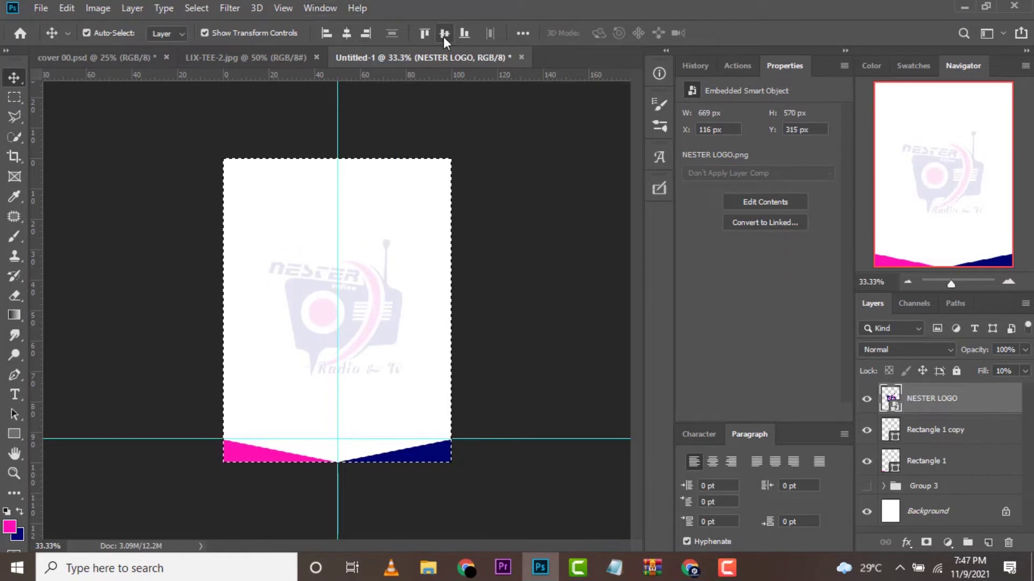
pyautogui.hotkey('ctrl', 'd')
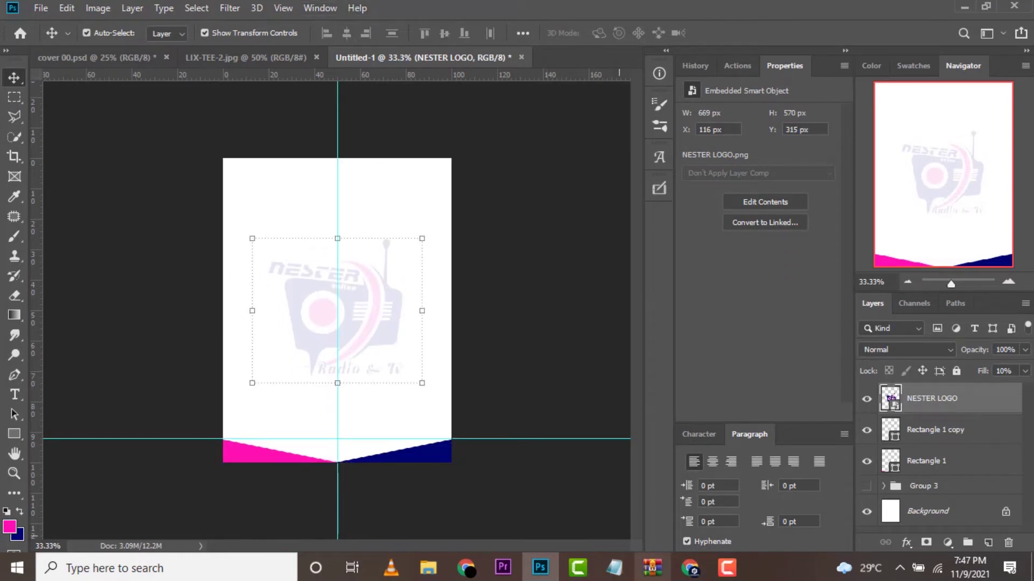
# - Select the disclaimer lines through NESTER RADIO & TV in Notepad
pyautogui.click(614, 568)
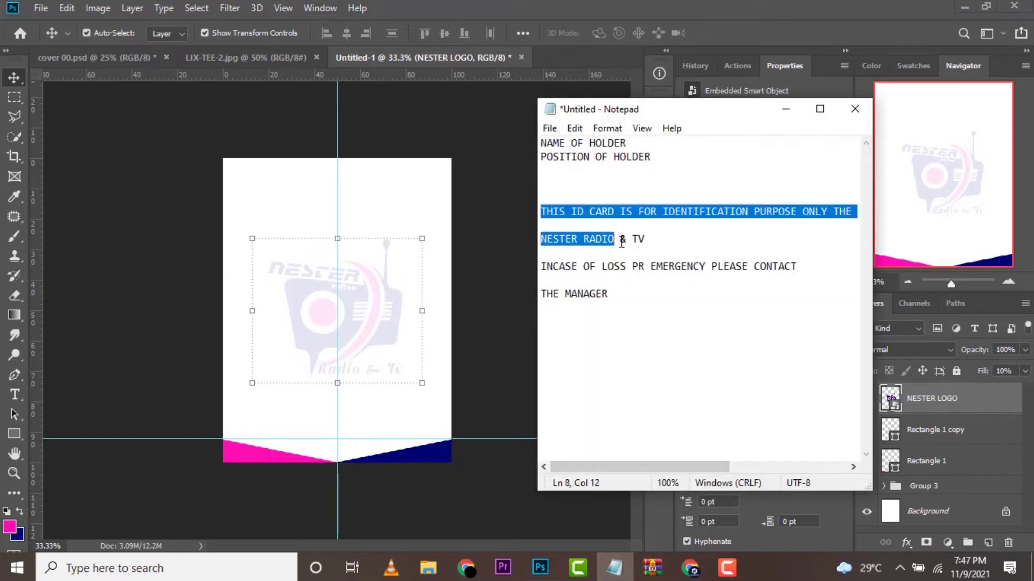
pyautogui.moveTo(543, 210); pyautogui.dragTo(636, 247)
pyautogui.click(157, 316)
# - Paste the ID-card wording as a new text layer coloured navy sampled from the card
pyautogui.click(14, 394)
pyautogui.click(307, 253)
pyautogui.hotkey('ctrl', 'v')
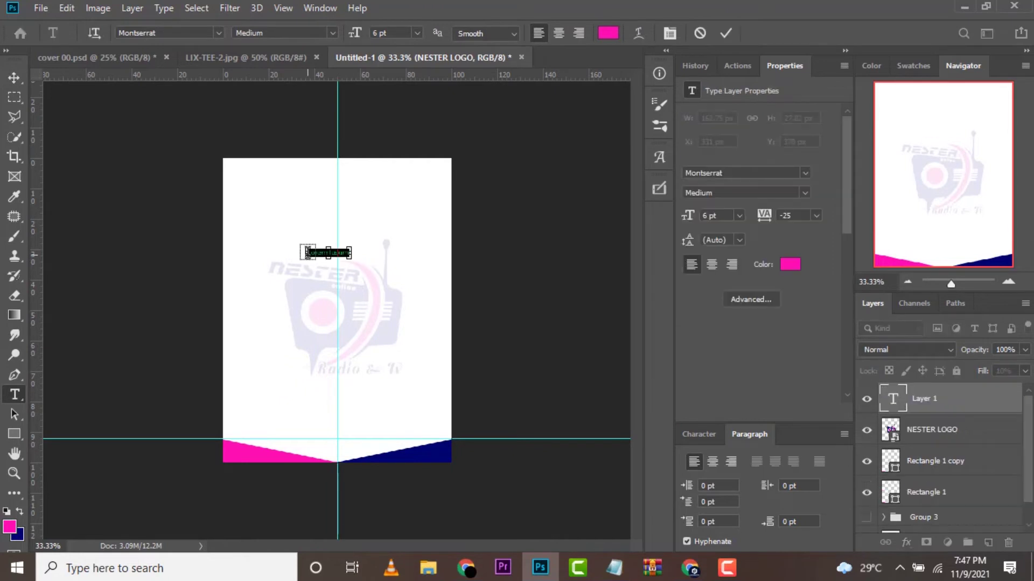
pyautogui.click(726, 33)
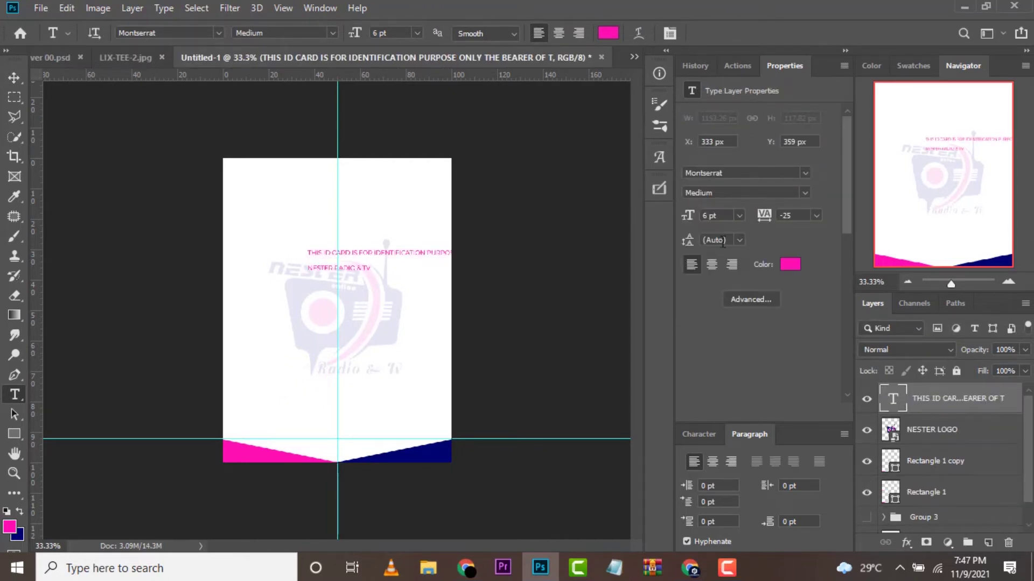
pyautogui.click(793, 264)
pyautogui.click(446, 457)
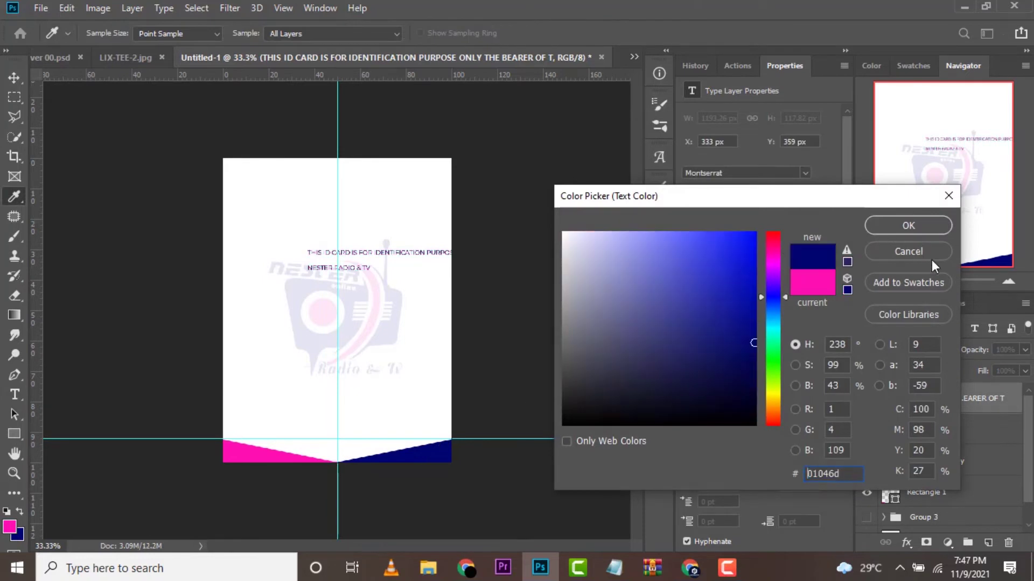
pyautogui.click(934, 224)
# - Move the disclaimer text left and scale it down to 71% (4.27 pt) to fit
pyautogui.press('z')
pyautogui.click(431, 289)
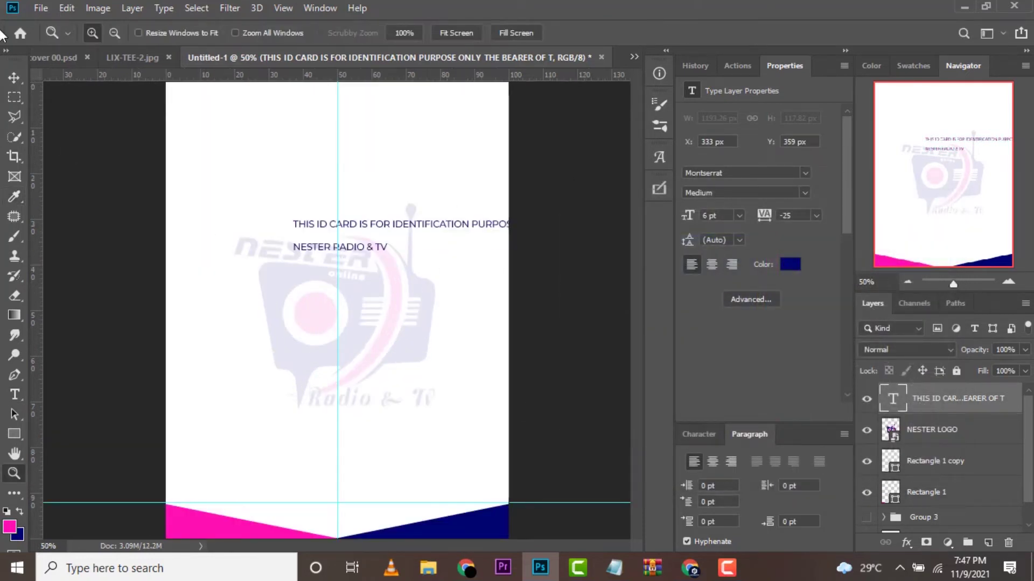
pyautogui.click(14, 77)
pyautogui.moveTo(387, 221); pyautogui.dragTo(253, 226)
pyautogui.hotkey('ctrl', 't')
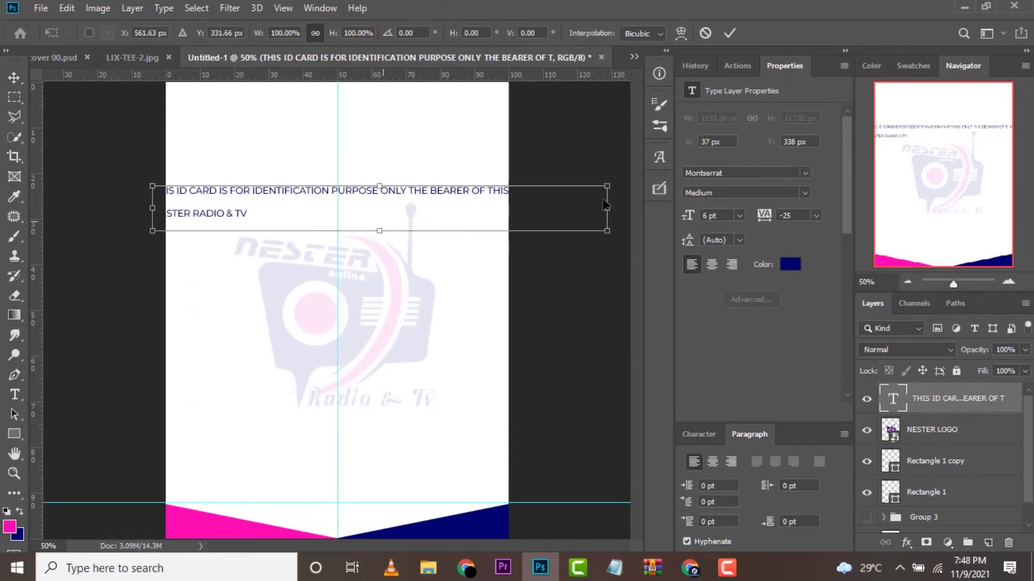
pyautogui.moveTo(605, 204)
pyautogui.mouseDown()
pyautogui.moveTo(476, 209)
pyautogui.moveTo(495, 226)
pyautogui.mouseUp()
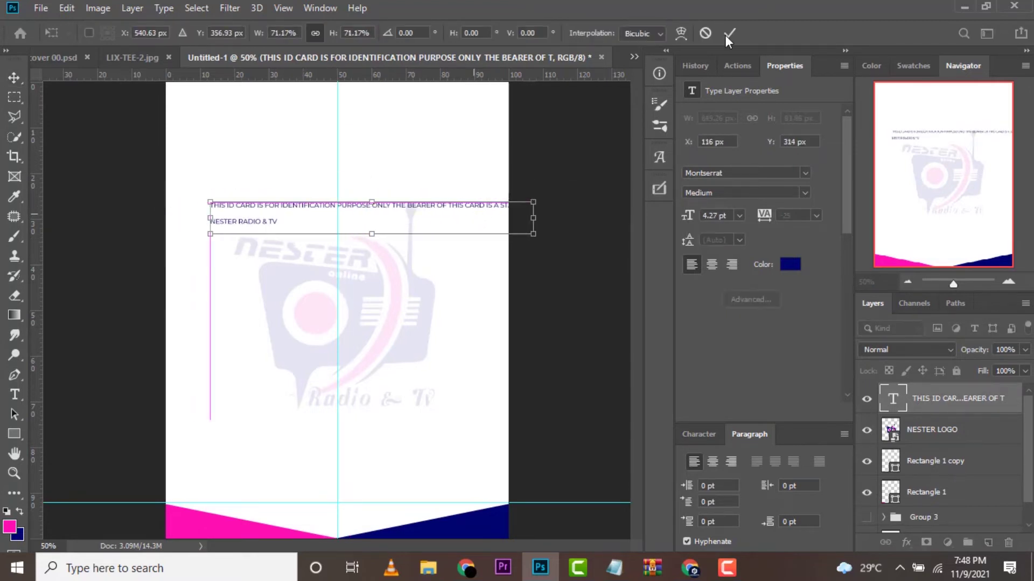
pyautogui.click(726, 33)
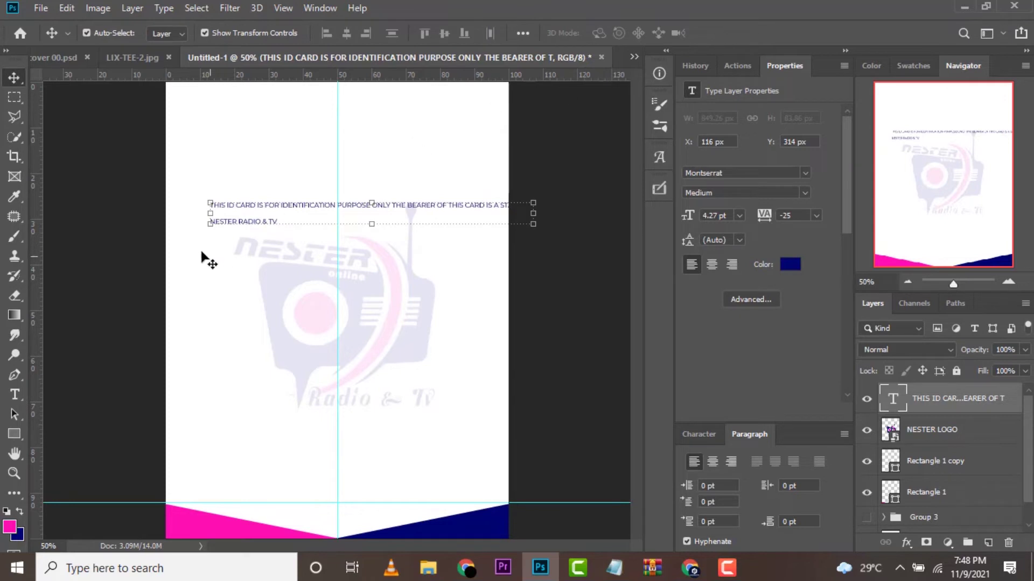
# - Break the disclaimer after PURPOSE, centre-align its lines and centre it horizontally on the card
pyautogui.press('t')
pyautogui.click(371, 205)
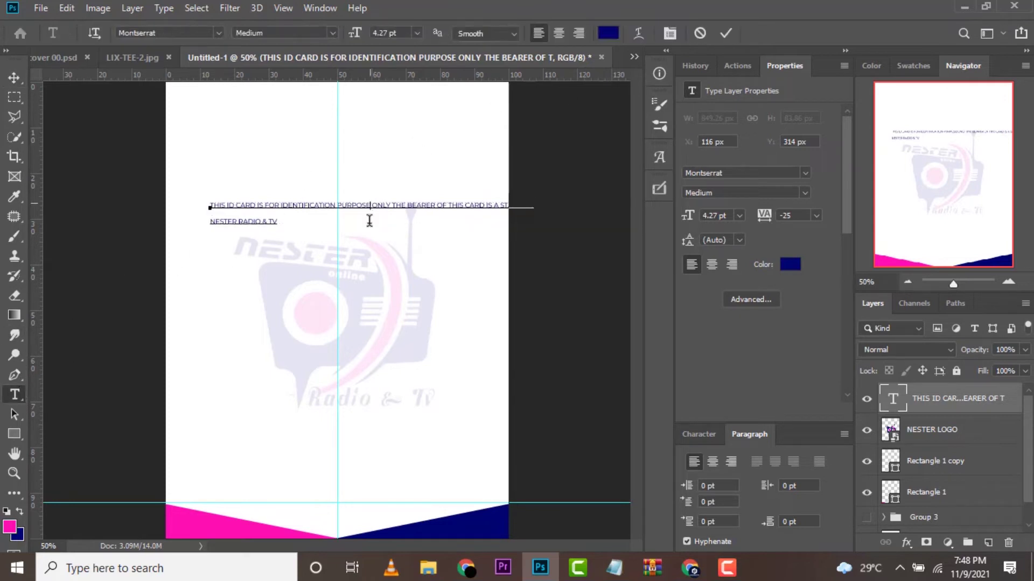
pyautogui.press('Return')
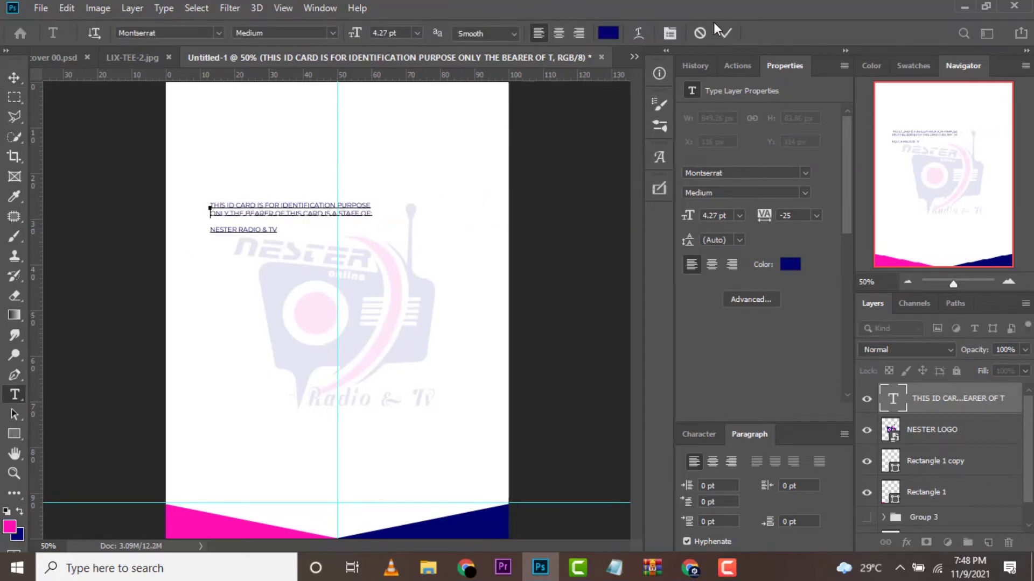
pyautogui.click(722, 32)
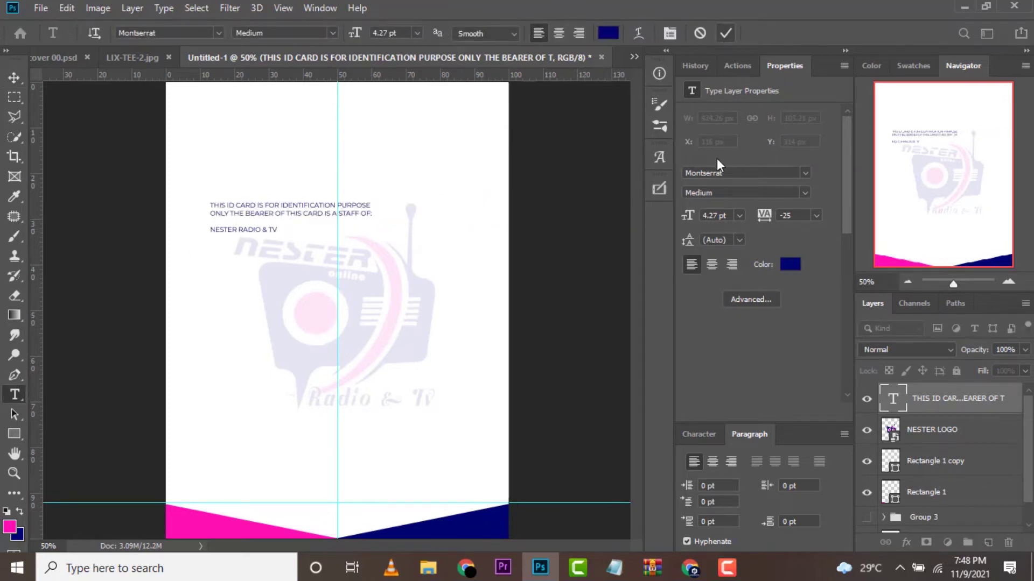
pyautogui.click(715, 262)
pyautogui.press('v')
pyautogui.hotkey('ctrl', 'a')
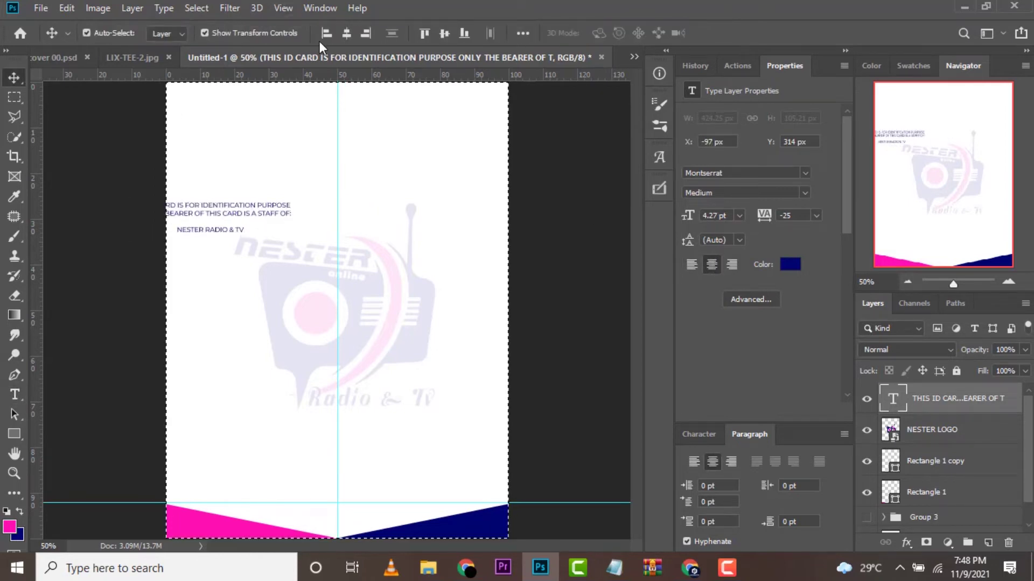
pyautogui.click(347, 33)
pyautogui.hotkey('ctrl', 'd')
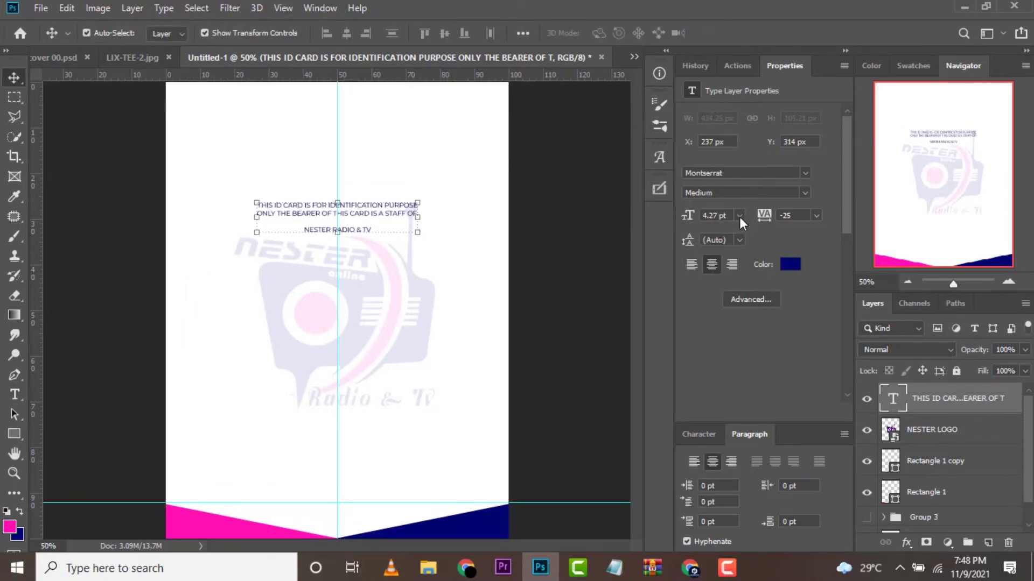
# - Enlarge the disclaimer text to about 6 pt and make it SemiBold
pyautogui.click(739, 217)
pyautogui.click(735, 243)
pyautogui.click(756, 194)
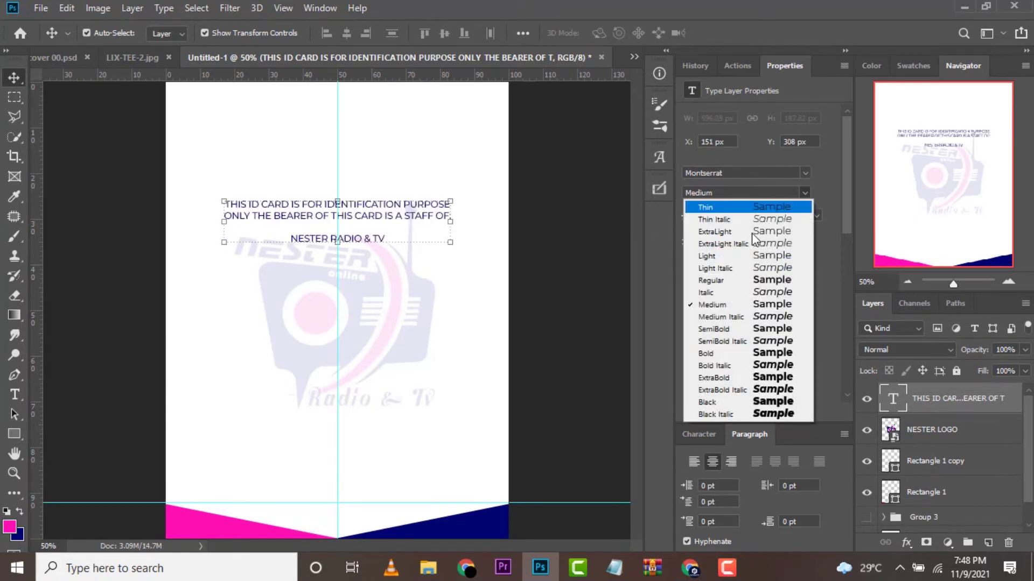
pyautogui.click(716, 325)
pyautogui.click(101, 399)
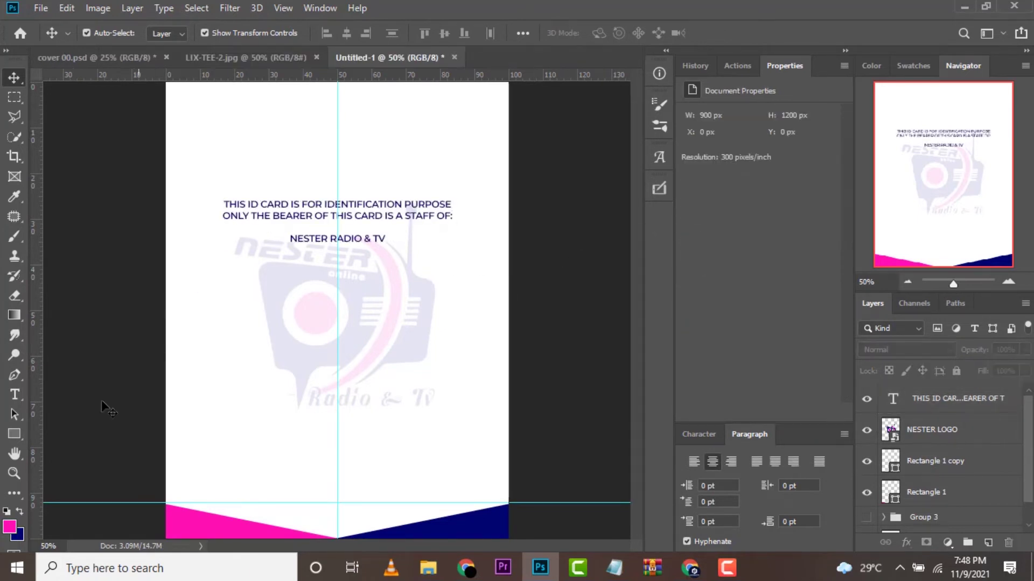
# - Make the NESTER RADIO & TV line Montserrat Bold at 10 pt
pyautogui.click(15, 396)
pyautogui.tripleClick(366, 249)
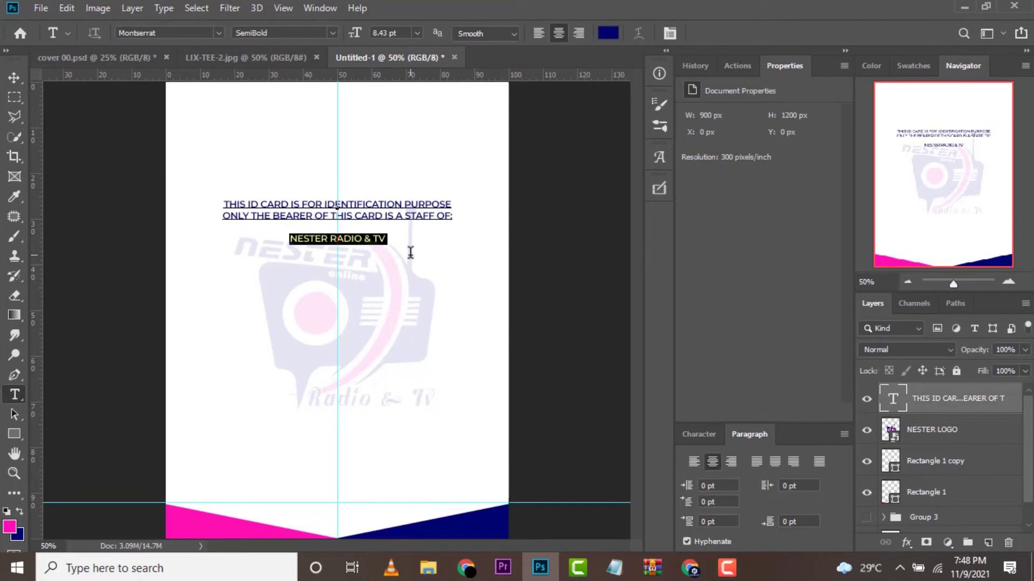
pyautogui.click(739, 216)
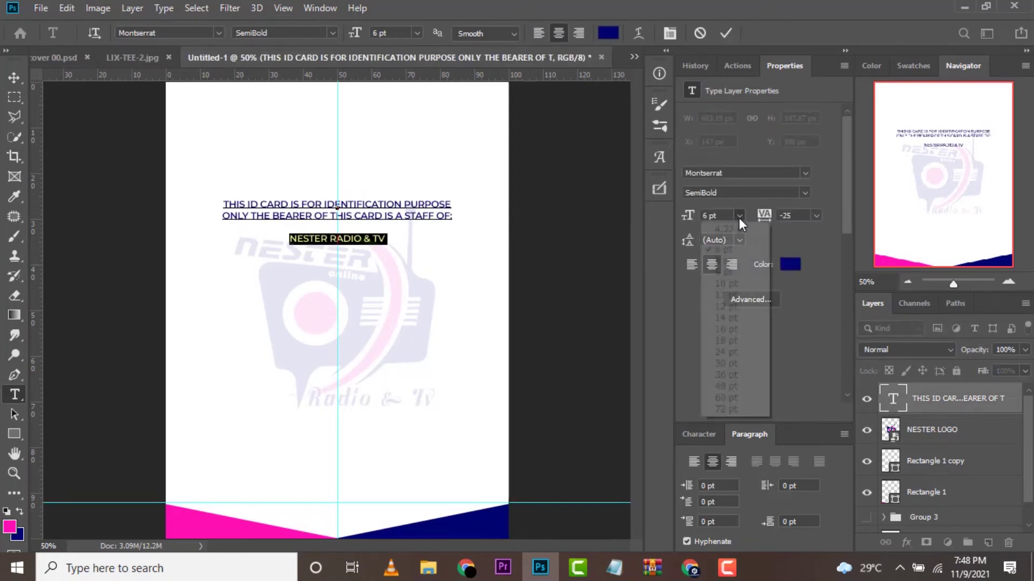
pyautogui.click(734, 261)
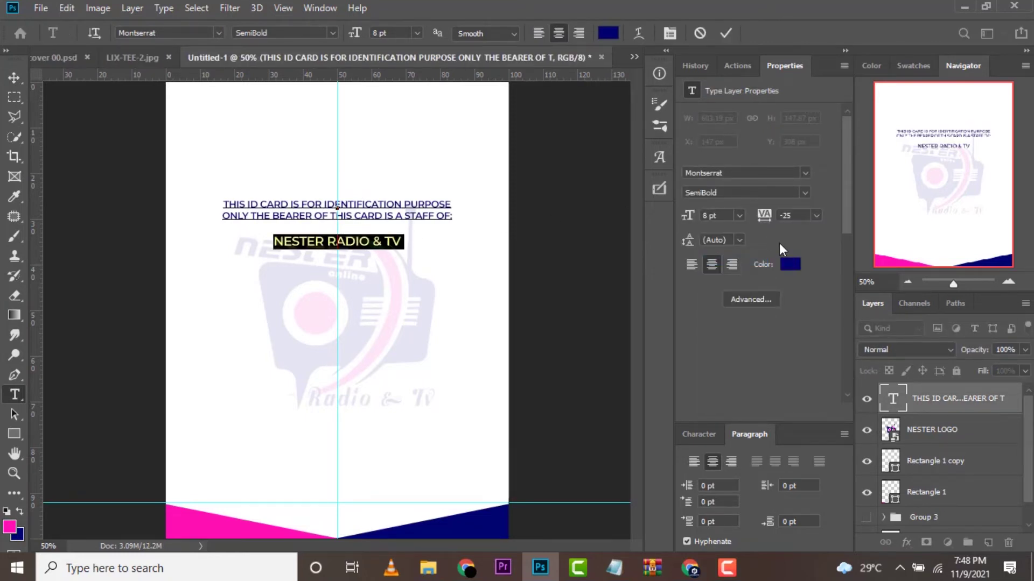
pyautogui.click(803, 193)
pyautogui.click(719, 353)
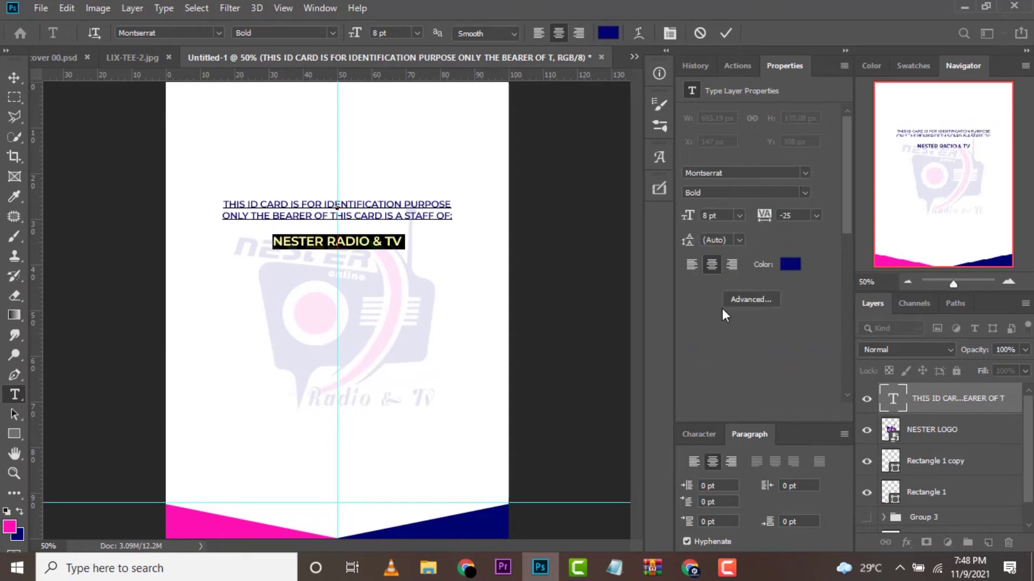
pyautogui.click(739, 216)
pyautogui.click(735, 281)
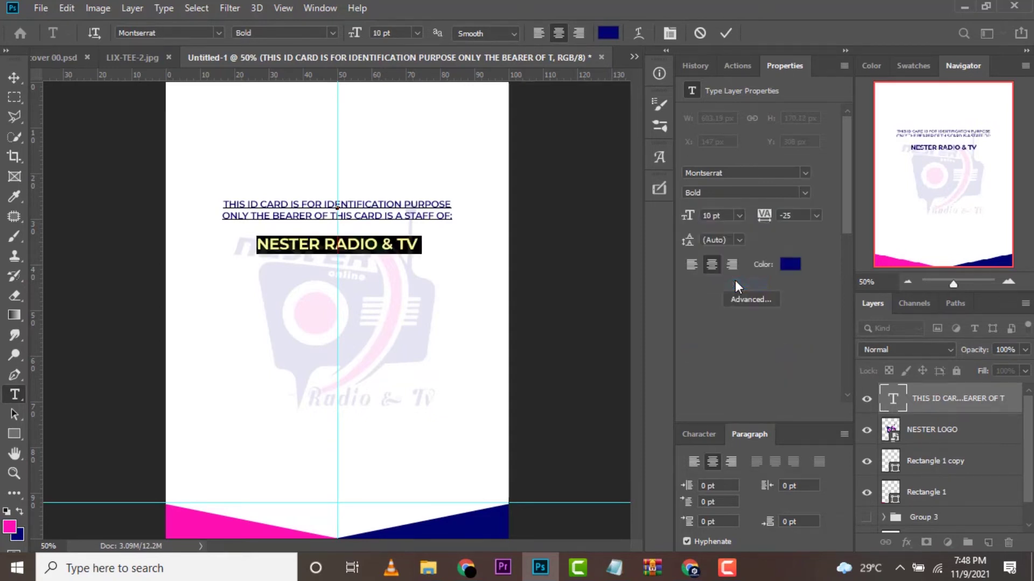
pyautogui.click(726, 33)
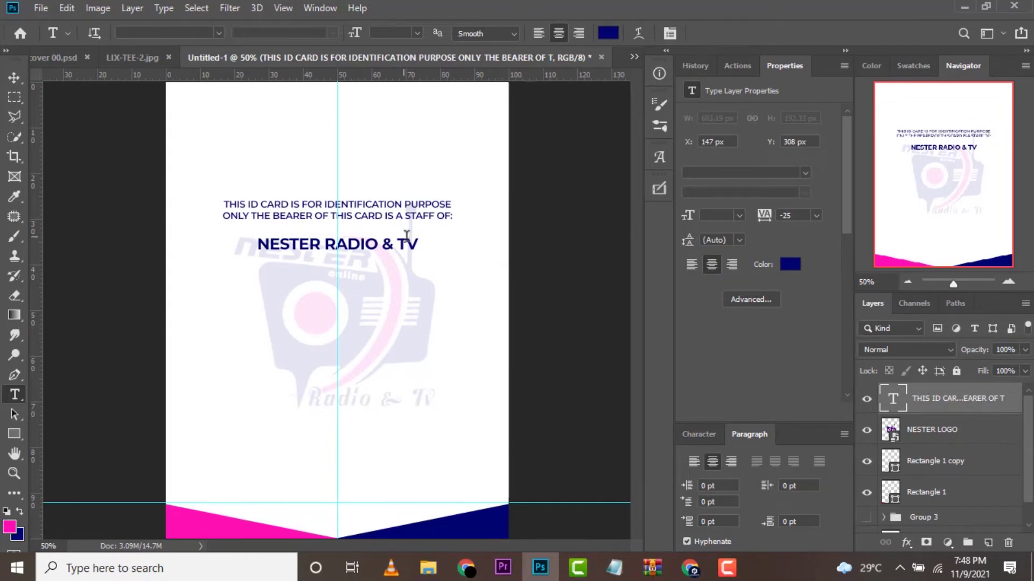
# - Nudge the text block vertically into position with Shift+arrow keys
pyautogui.press('v')
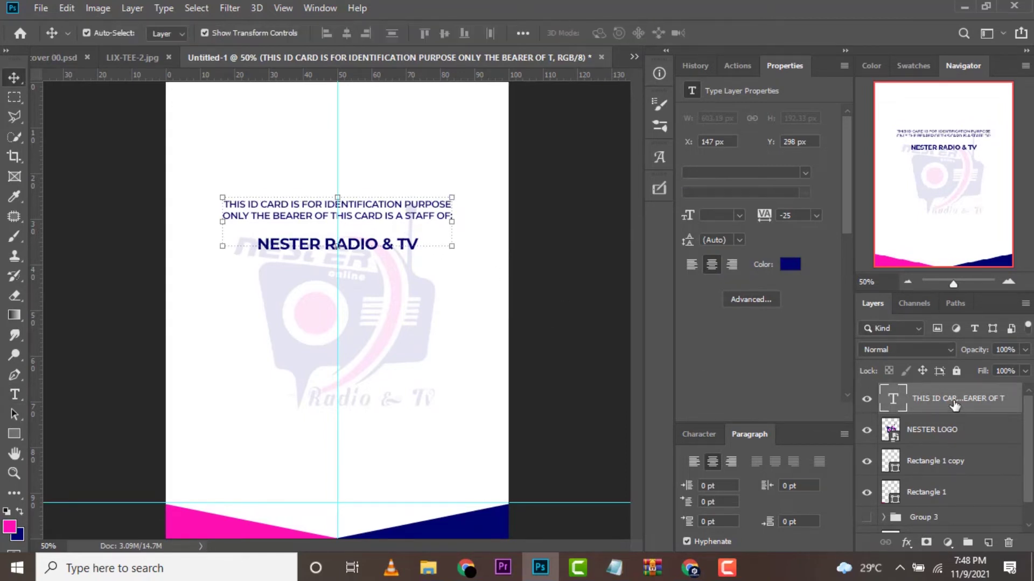
pyautogui.hotkey('shift', 'Up')
pyautogui.hotkey('shift', 'Up')
pyautogui.hotkey('shift', 'Up')
pyautogui.hotkey('shift', 'Up')
pyautogui.hotkey('shift', 'Up')
pyautogui.hotkey('shift', 'Up')
pyautogui.hotkey('shift', 'Down')
pyautogui.hotkey('shift', 'Down')
pyautogui.hotkey('shift', 'Down')
pyautogui.hotkey('shift', 'Down')
pyautogui.hotkey('shift', 'Down')
pyautogui.hotkey('shift', 'Down')
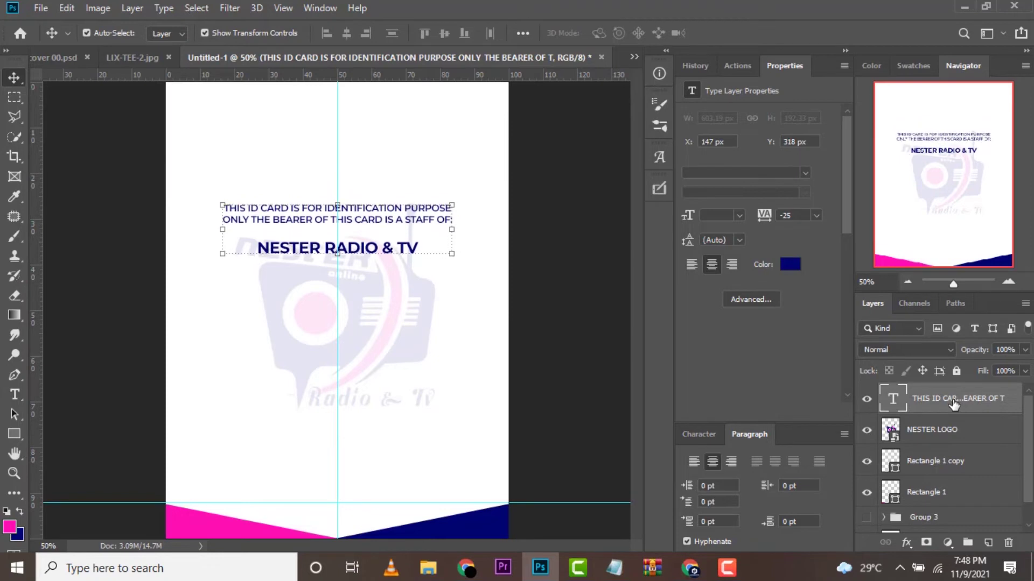
pyautogui.hotkey('shift', 'Up')
pyautogui.hotkey('shift', 'Up')
pyautogui.hotkey('shift', 'Up')
pyautogui.hotkey('shift', 'Up')
pyautogui.hotkey('shift', 'Up')
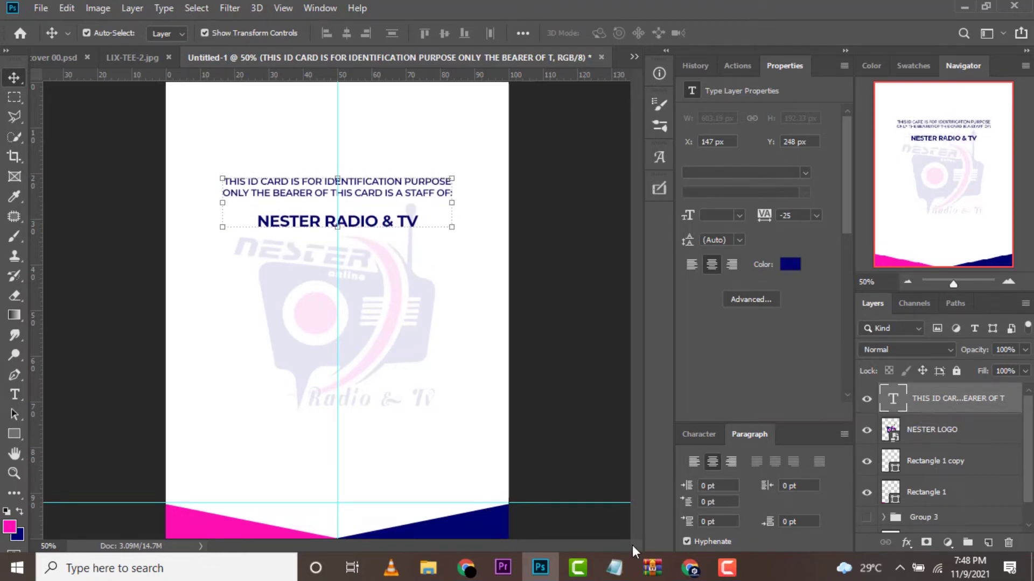
# - Paste the emergency-contact lines from Notepad into a new text layer below NESTER RADIO & TV
pyautogui.click(614, 568)
pyautogui.moveTo(546, 266)
pyautogui.mouseDown()
pyautogui.moveTo(689, 276)
pyautogui.moveTo(647, 293)
pyautogui.moveTo(540, 268)
pyautogui.mouseUp()
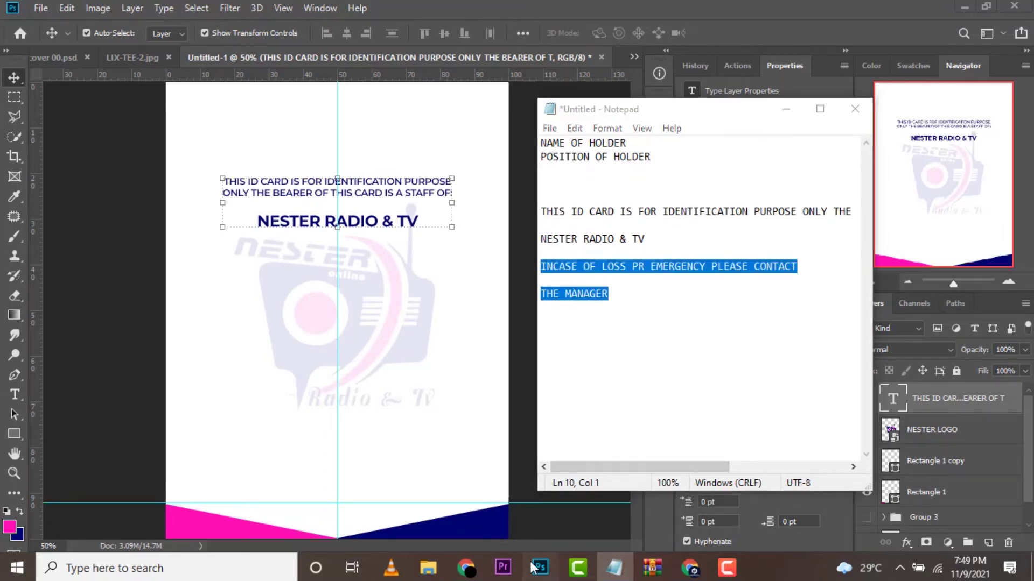
pyautogui.click(51, 386)
pyautogui.click(16, 398)
pyautogui.click(315, 297)
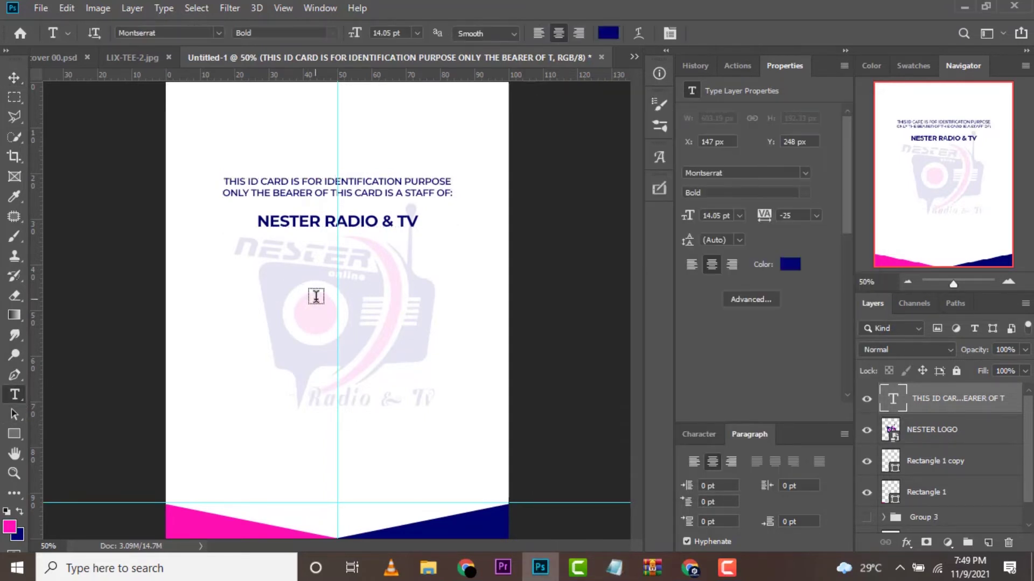
pyautogui.hotkey('ctrl', 'v')
pyautogui.click(725, 38)
# - Set the contact text to 6 pt SemiBold with 6 pt leading
pyautogui.click(739, 215)
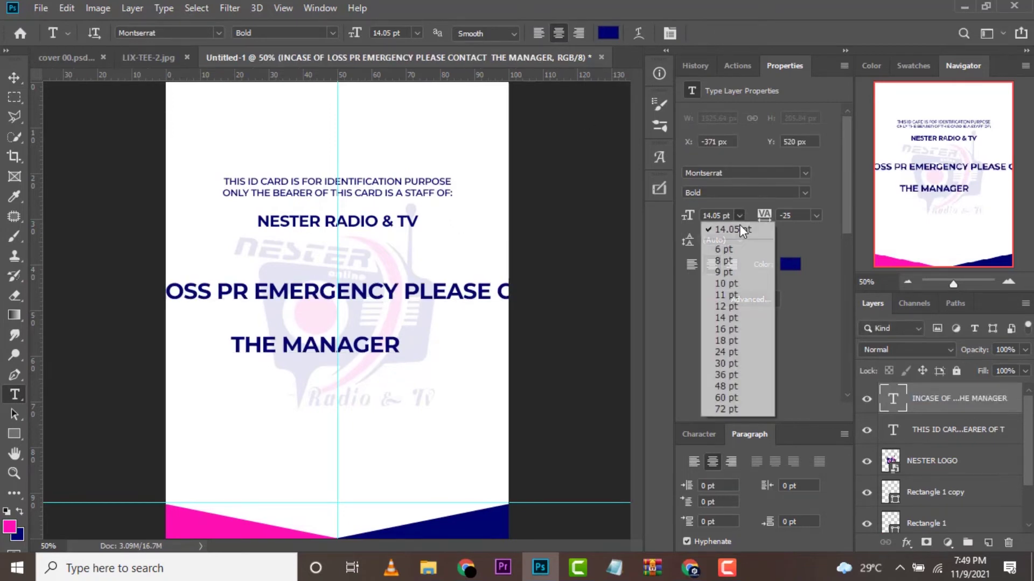
pyautogui.click(741, 244)
pyautogui.click(803, 192)
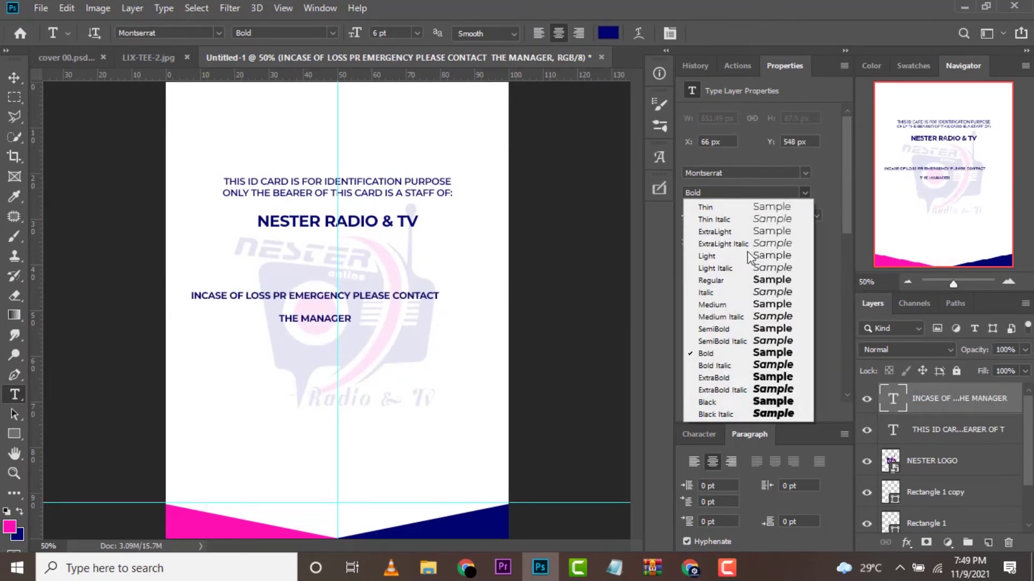
pyautogui.click(721, 328)
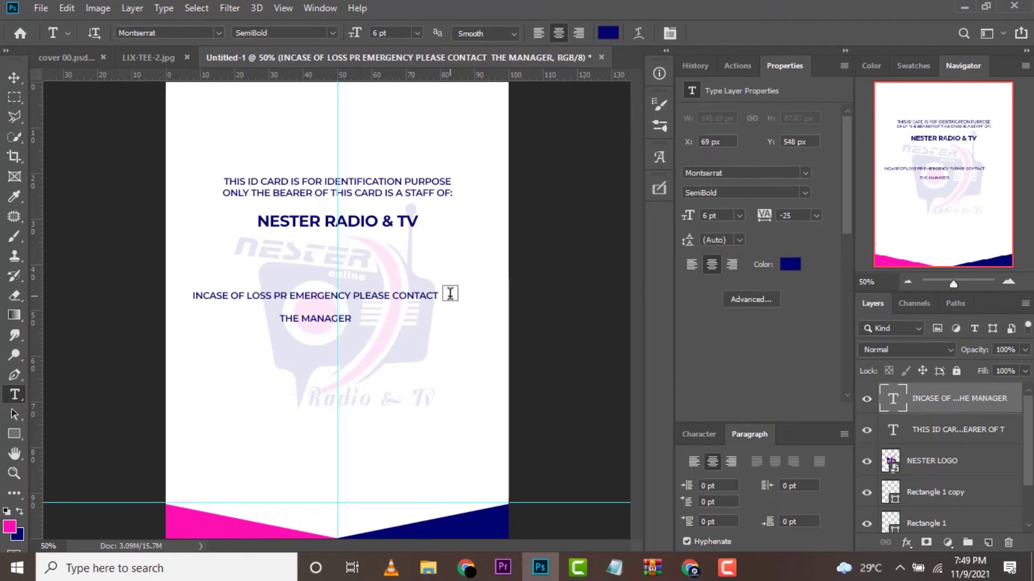
pyautogui.click(741, 244)
pyautogui.click(733, 272)
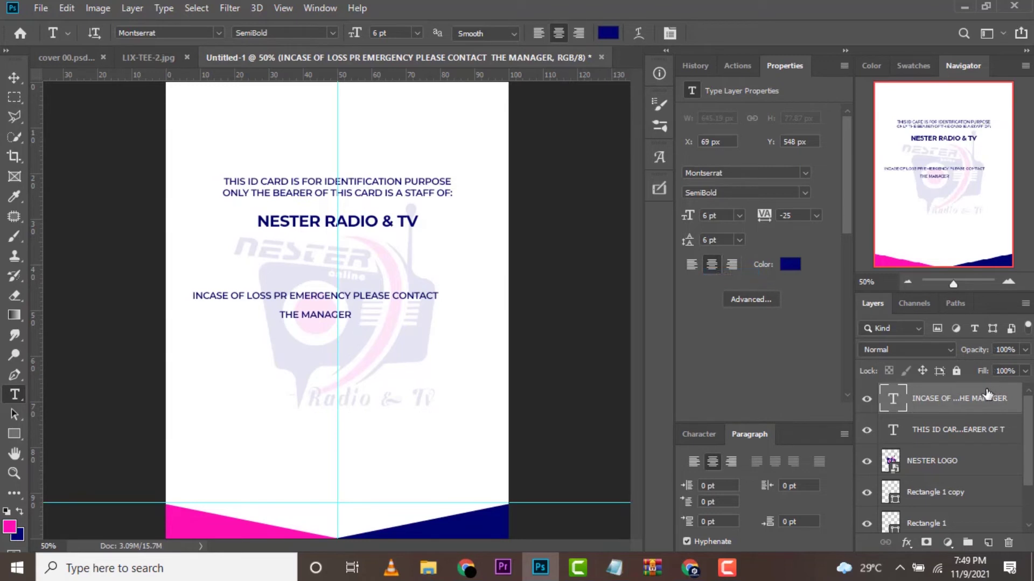
# - Centre the contact text horizontally on the card and nudge it upward
pyautogui.press('v')
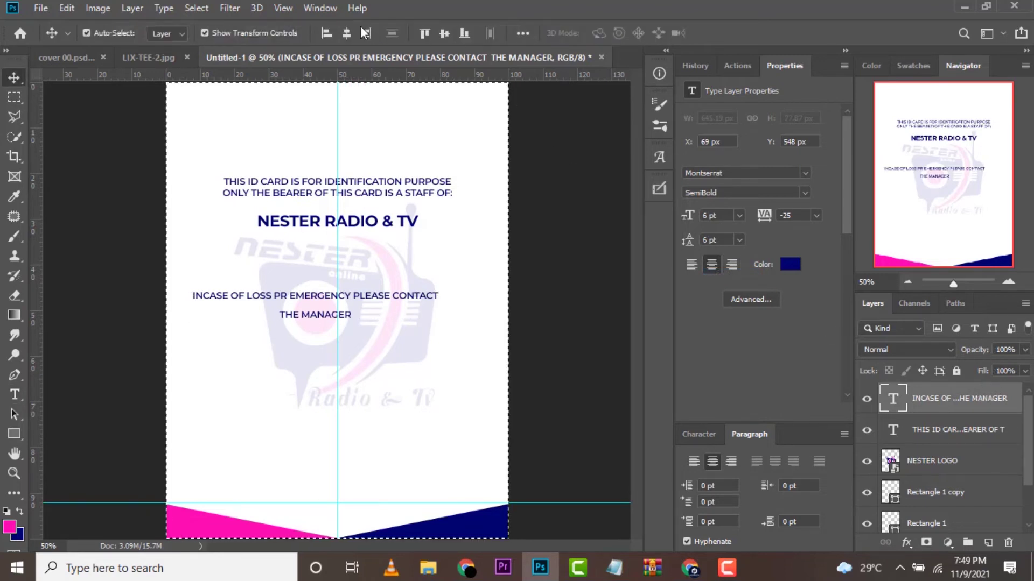
pyautogui.click(347, 33)
pyautogui.hotkey('shift', 'Up')
pyautogui.hotkey('shift', 'Up')
pyautogui.hotkey('shift', 'Up')
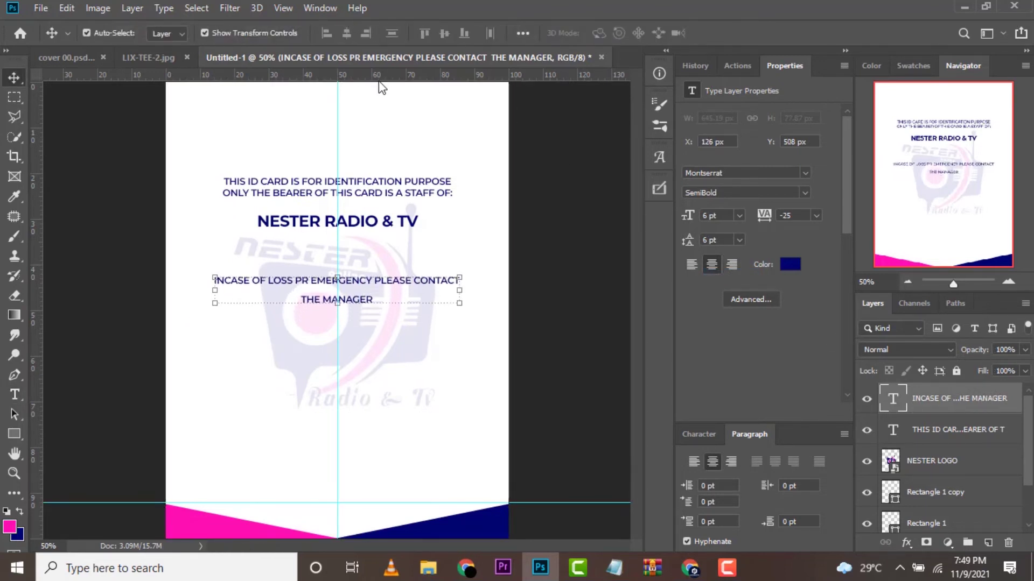
pyautogui.hotkey('shift', 'Up')
pyautogui.hotkey('shift', 'Up')
pyautogui.hotkey('shift', 'Up')
pyautogui.hotkey('shift', 'Up')
pyautogui.hotkey('shift', 'Up')
# - Group the two text layers and centre the group vertically on the card
pyautogui.keyDown('shift'); pyautogui.click(947, 430); pyautogui.keyUp('shift')
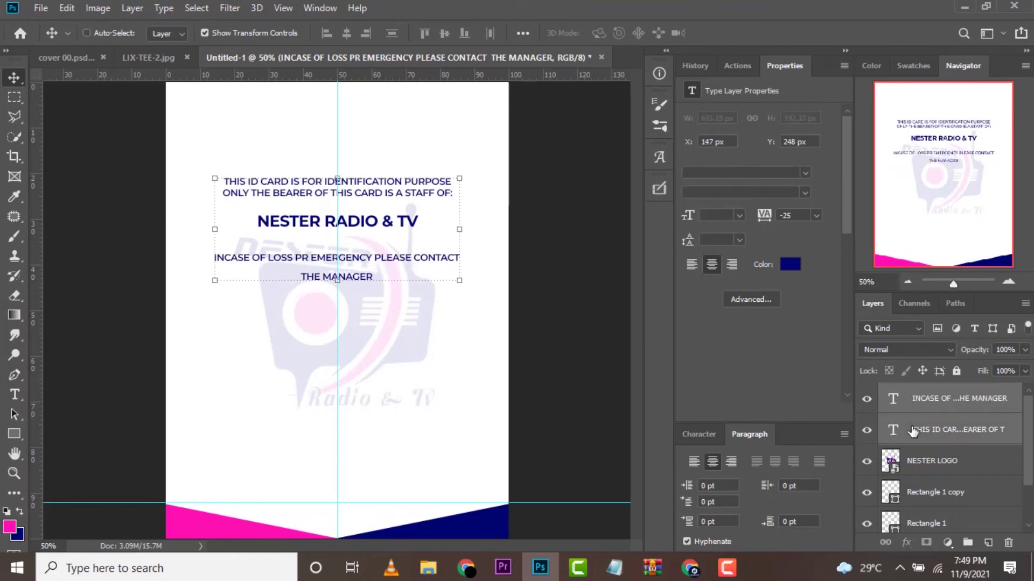
pyautogui.hotkey('ctrl', 'g')
pyautogui.click(445, 33)
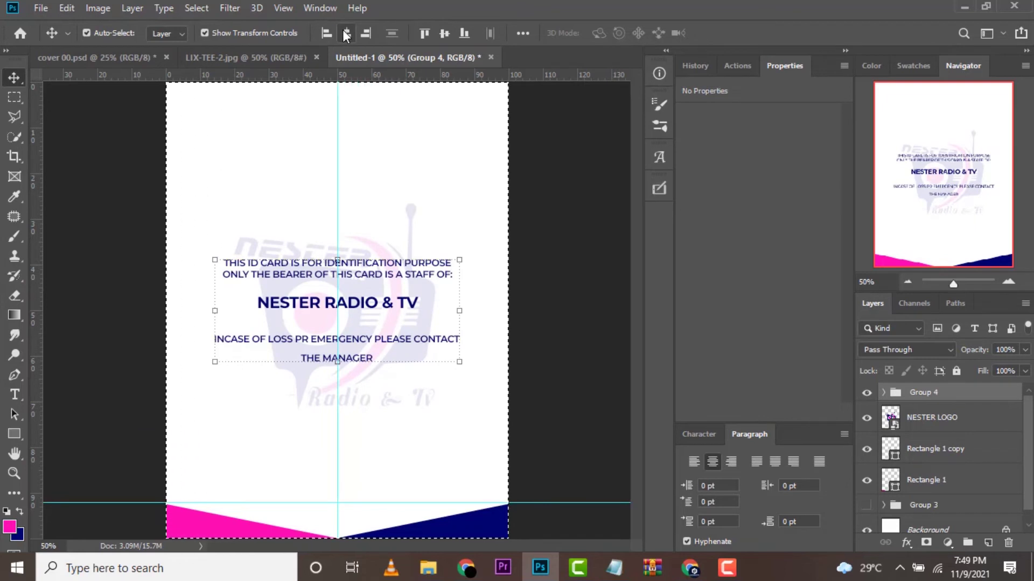
pyautogui.hotkey('shift', 'Up')
pyautogui.hotkey('shift', 'Up')
pyautogui.hotkey('shift', 'Up')
pyautogui.hotkey('shift', 'Up')
pyautogui.hotkey('shift', 'Up')
pyautogui.hotkey('shift', 'Up')
pyautogui.hotkey('shift', 'Down')
pyautogui.hotkey('shift', 'Down')
pyautogui.hotkey('shift', 'Down')
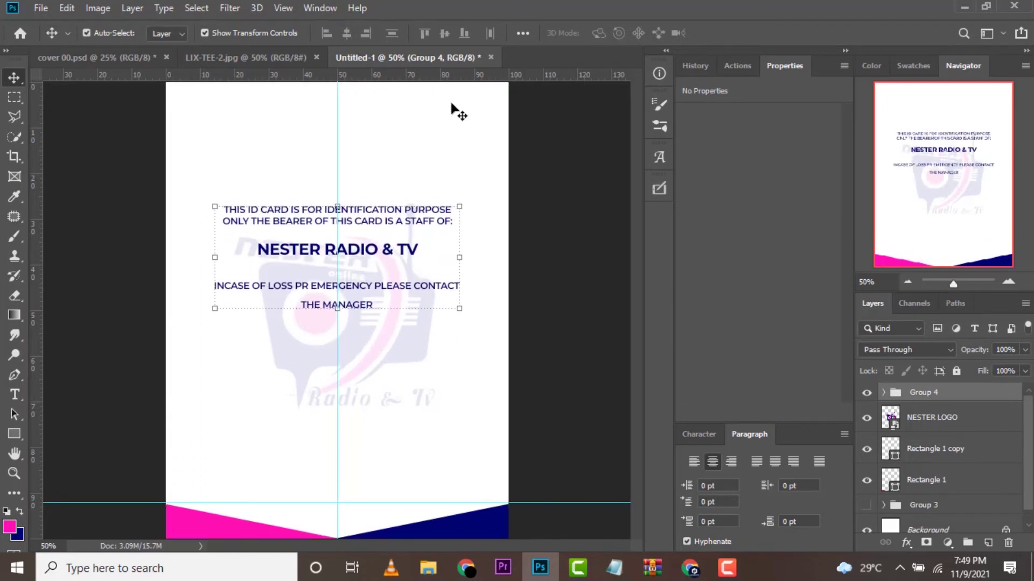
# - Move and enlarge the NESTER LOGO watermark to 768 x 656 px and lower its fill to 4%
pyautogui.click(418, 338)
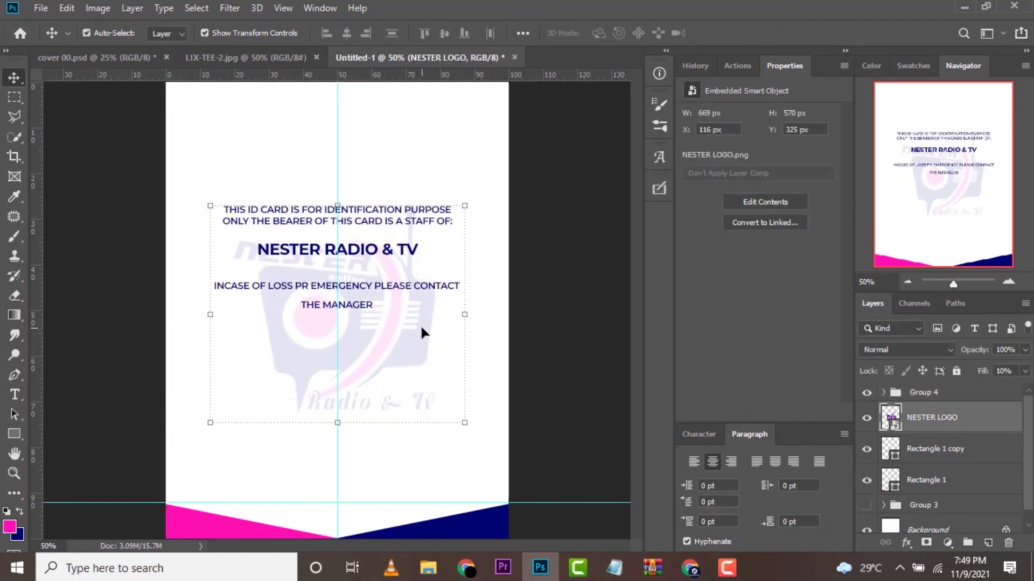
pyautogui.moveTo(418, 332); pyautogui.dragTo(403, 296)
pyautogui.hotkey('ctrl', 't')
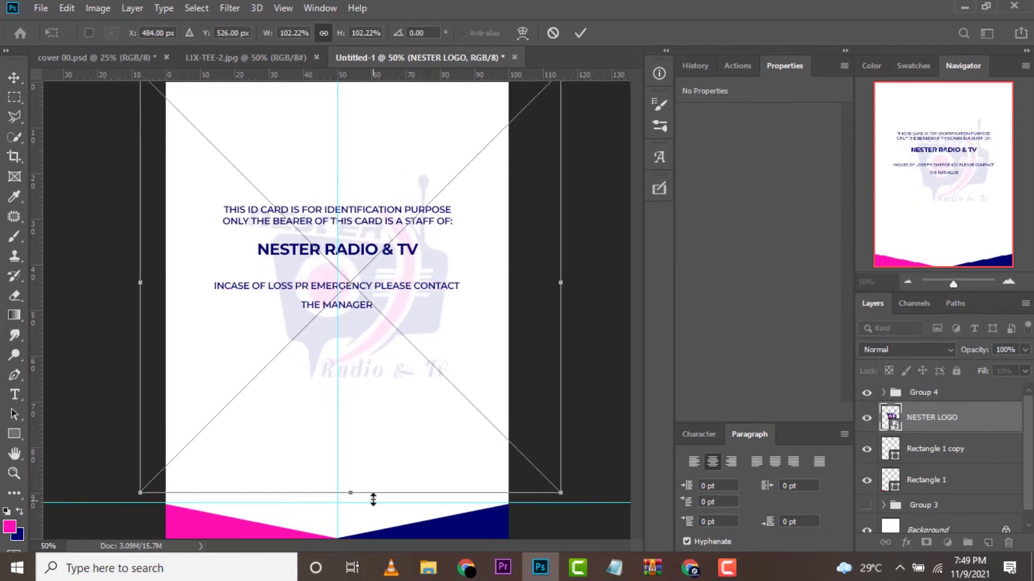
pyautogui.moveTo(338, 499); pyautogui.dragTo(355, 538)
pyautogui.moveTo(422, 401)
pyautogui.mouseDown()
pyautogui.moveTo(404, 417)
pyautogui.moveTo(410, 402)
pyautogui.mouseUp()
pyautogui.click(579, 32)
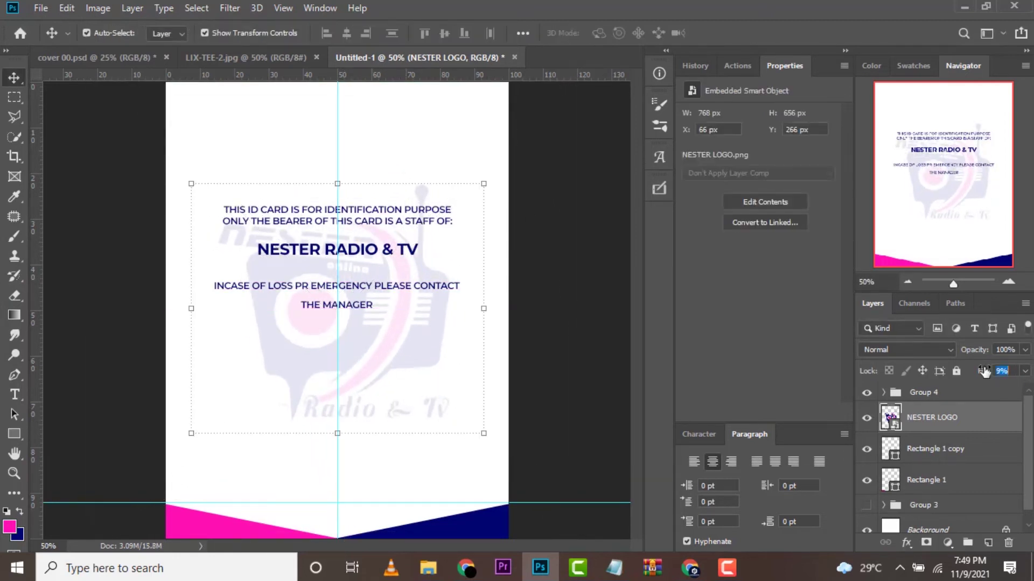
pyautogui.moveTo(984, 371); pyautogui.dragTo(981, 374)
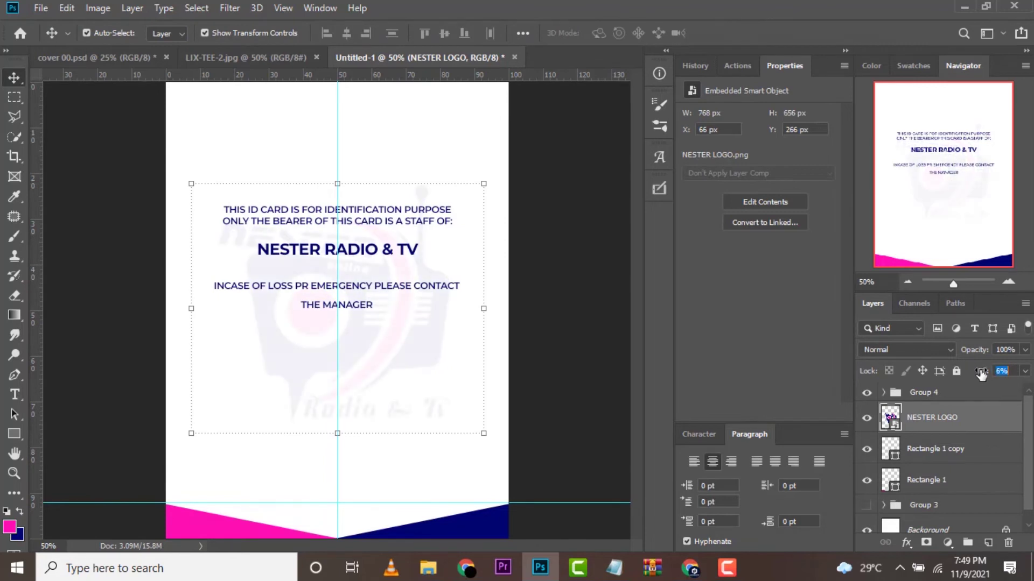
pyautogui.click(619, 359)
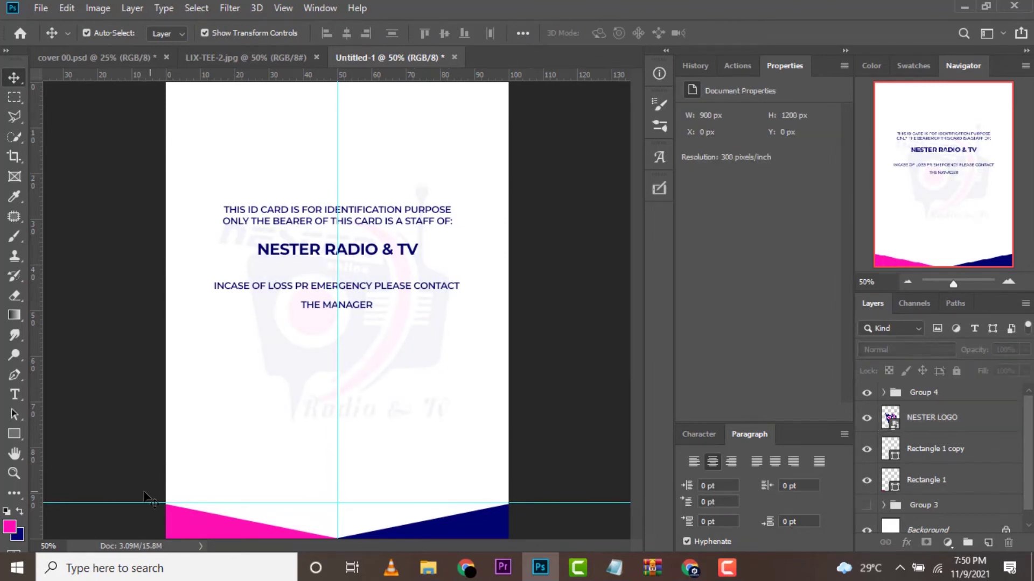
# - Zoom out to 25% and group the back-side layers, Group 4 through Rectangle 1
pyautogui.click(17, 473)
pyautogui.rightClick(330, 393)
pyautogui.click(368, 472)
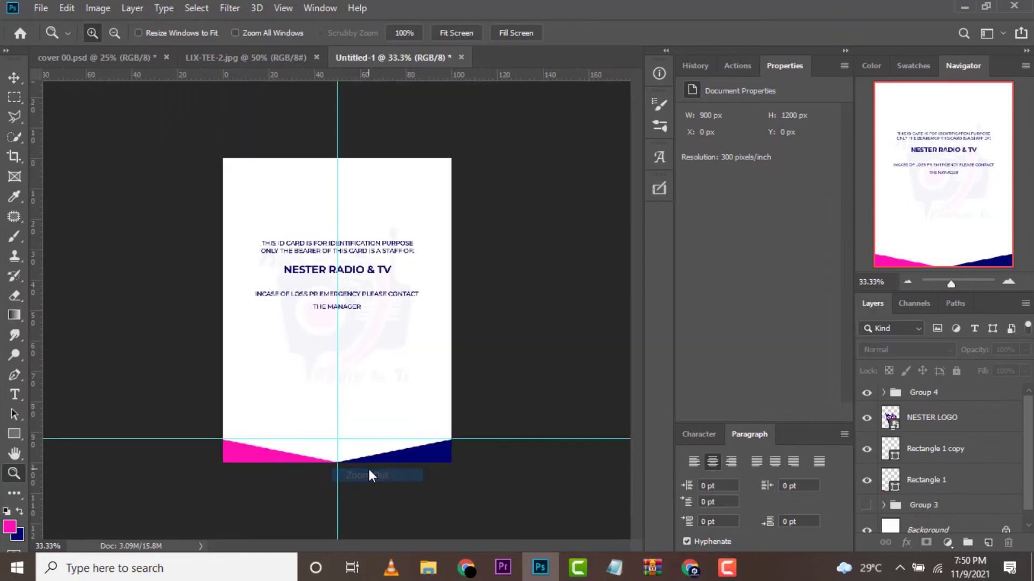
pyautogui.rightClick(387, 365)
pyautogui.click(430, 444)
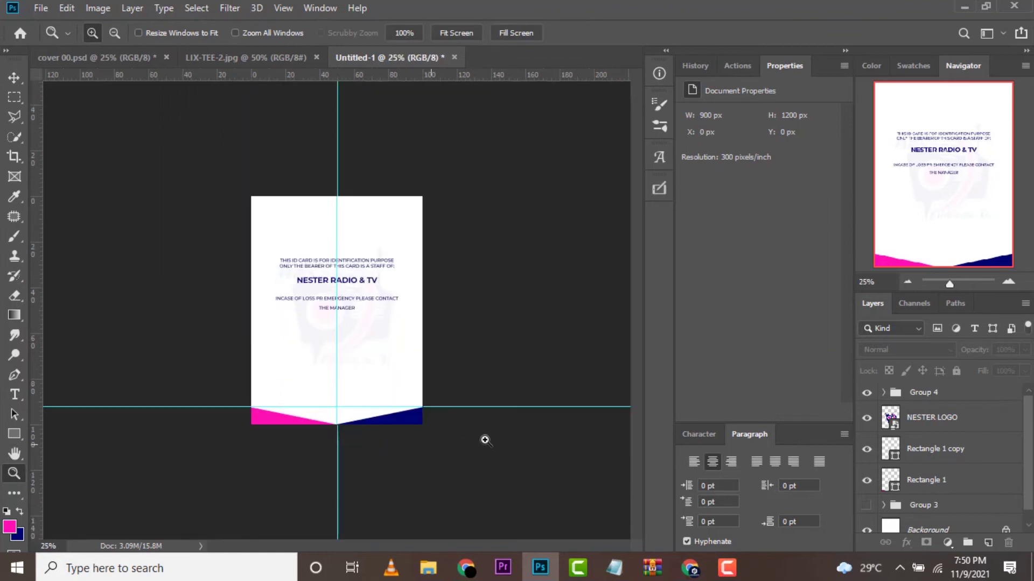
pyautogui.click(921, 399)
pyautogui.keyDown('shift'); pyautogui.click(926, 477); pyautogui.keyUp('shift')
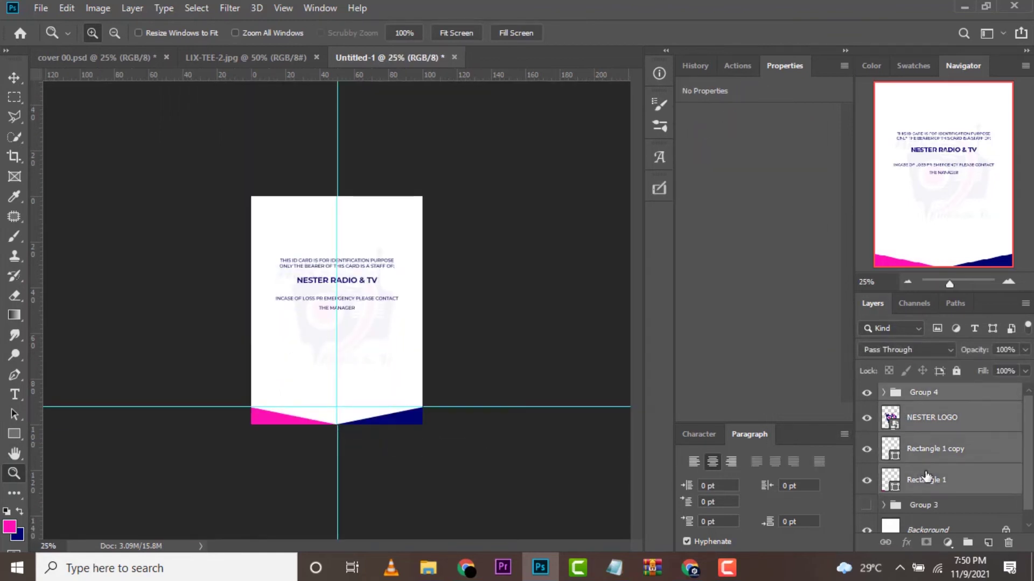
pyautogui.hotkey('ctrl', 'g')
# - Hide the new Group 5 and show the front-card Group 3, then dismiss the File menu
pyautogui.click(866, 392)
pyautogui.click(866, 412)
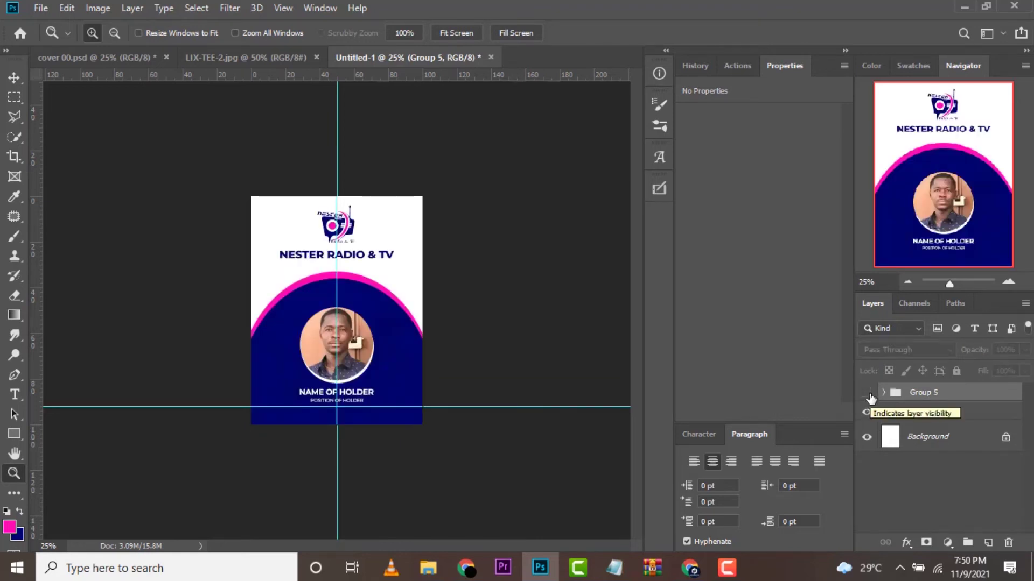
pyautogui.click(41, 7)
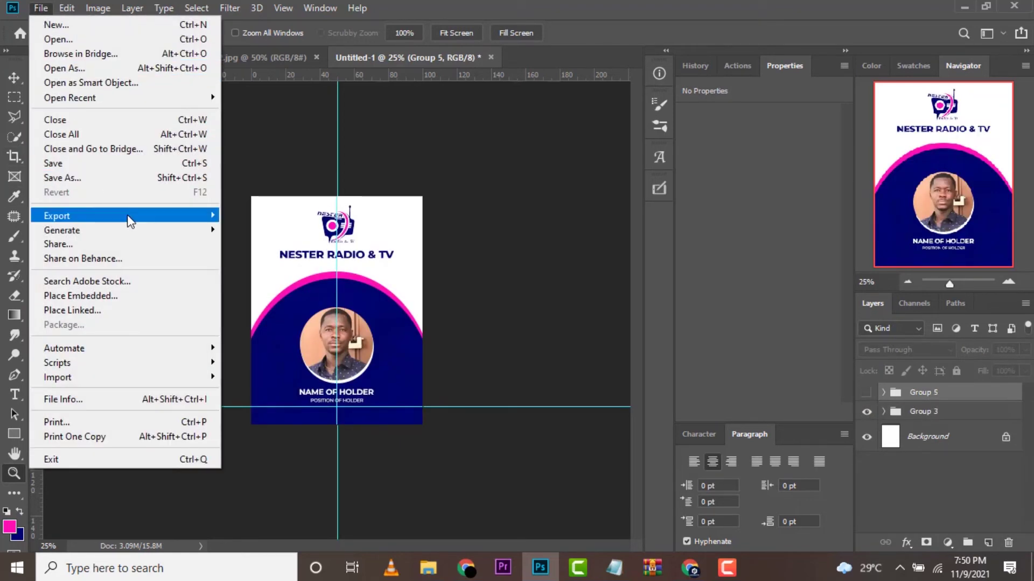
pyautogui.moveTo(56, 216)
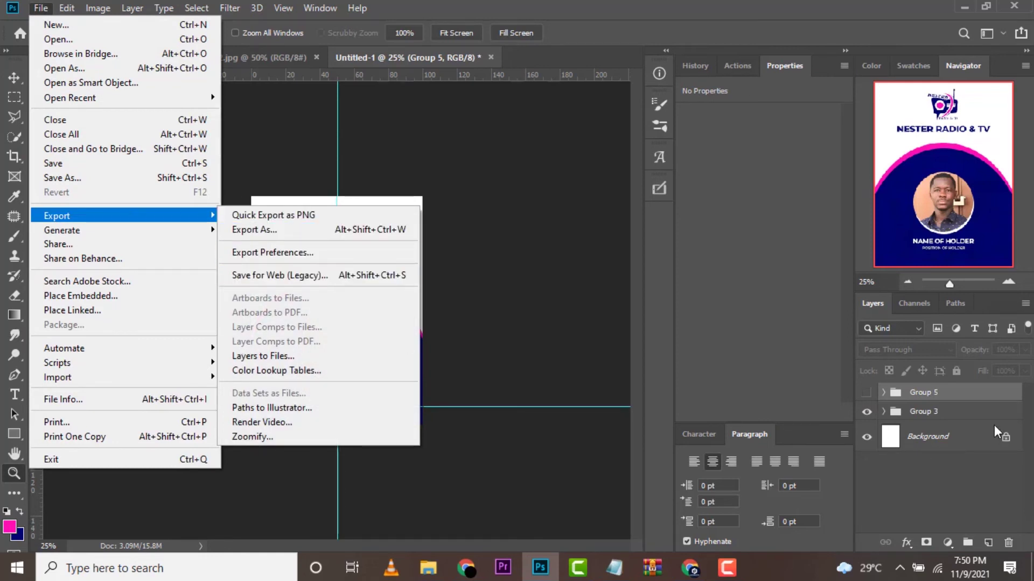
pyautogui.click(977, 403)
# - Open the name-tag mockup zip in WinRAR and launch s90-pa-1641-01-mockup.psd in Photoshop
pyautogui.click(428, 567)
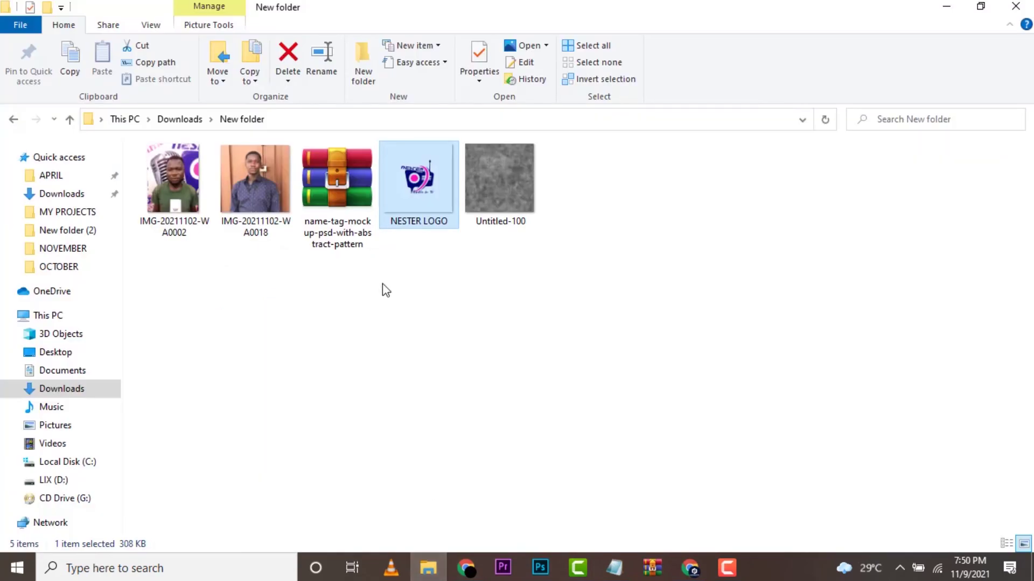
pyautogui.click(351, 207)
pyautogui.doubleClick(350, 207)
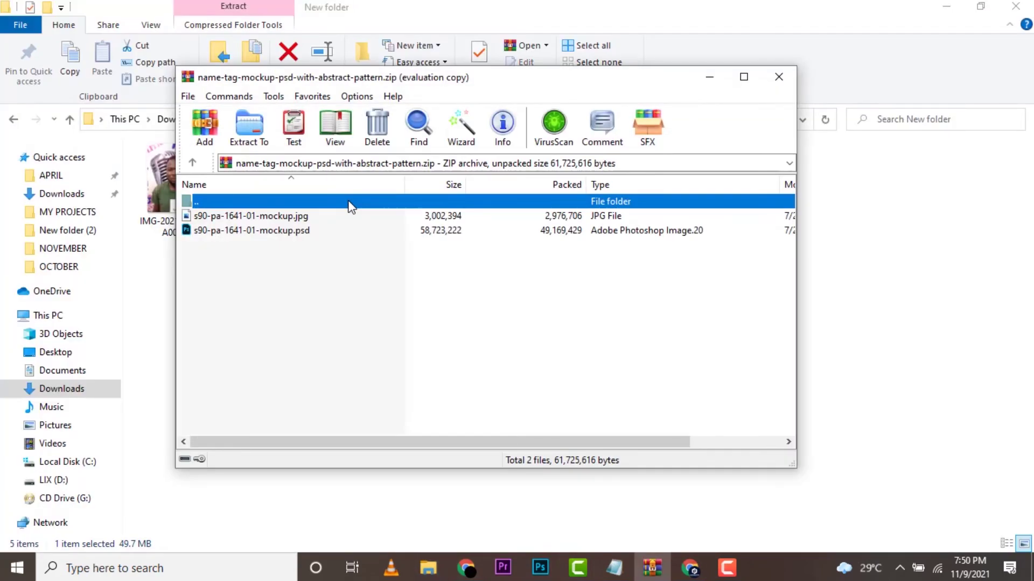
pyautogui.click(636, 237)
pyautogui.doubleClick(286, 230)
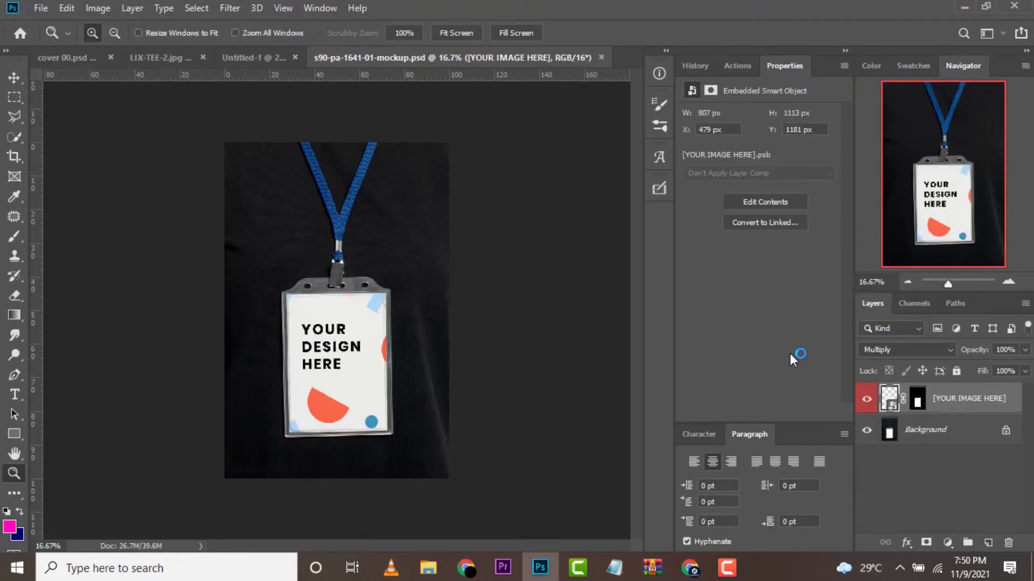
# - Open the [YOUR IMAGE HERE] smart object without updating text layers, then return to Untitled-1
pyautogui.doubleClick(890, 401)
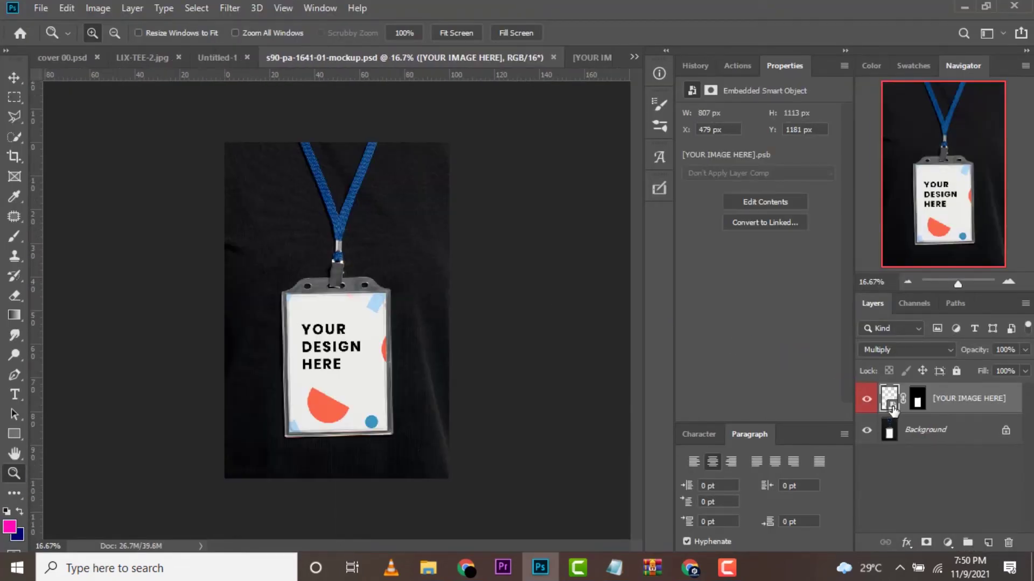
pyautogui.click(506, 230)
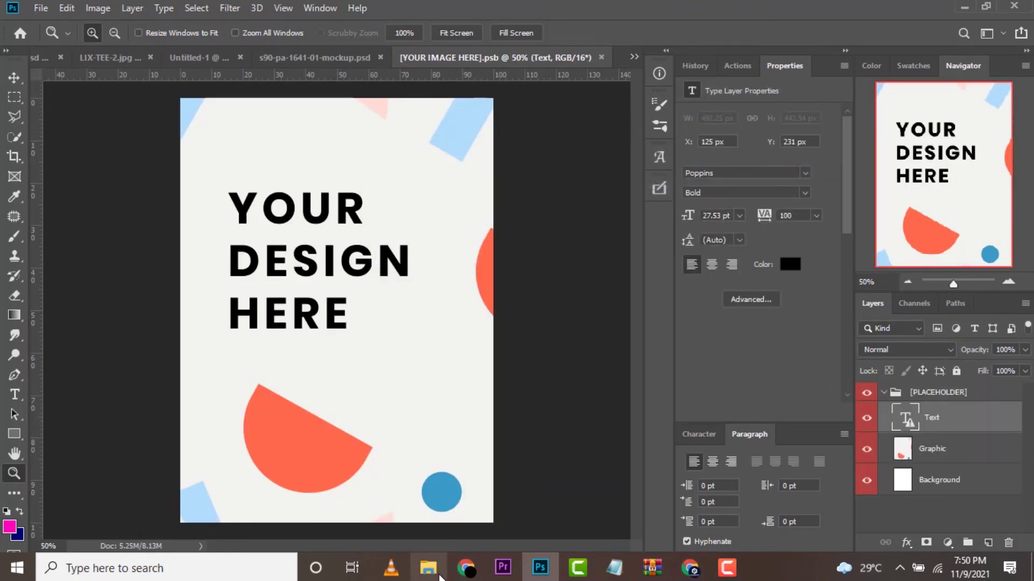
pyautogui.click(427, 568)
pyautogui.click(540, 568)
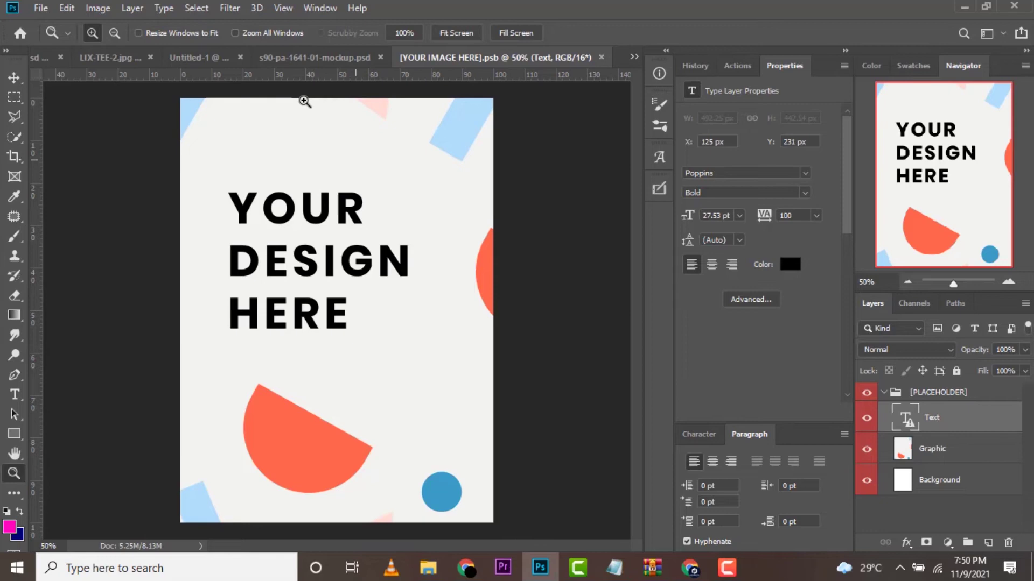
pyautogui.click(208, 59)
pyautogui.click(41, 7)
pyautogui.moveTo(56, 215)
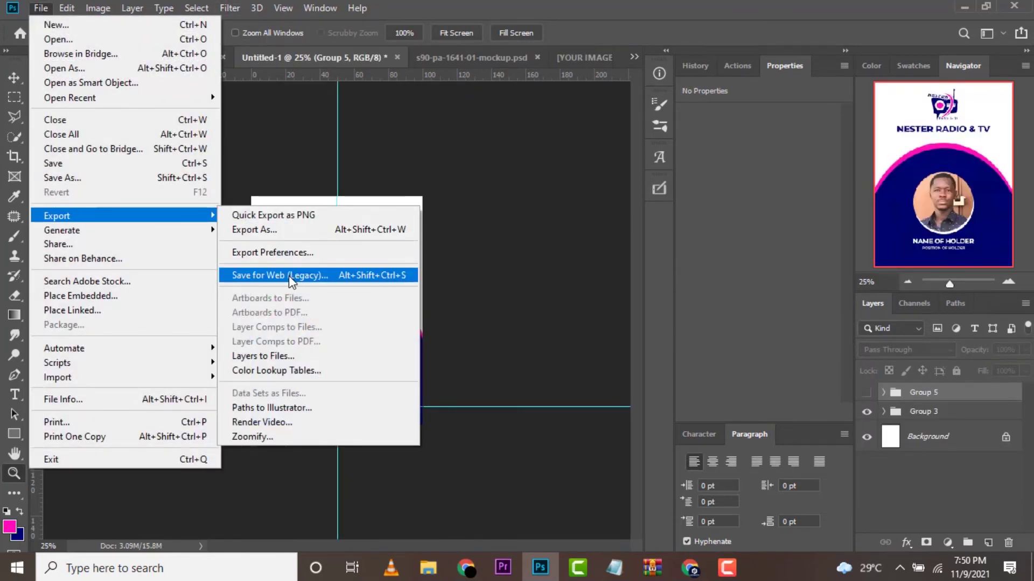
# - Save the front card for web as JPEG Maximum, Untitled-1.jpg, in Downloads > New folder
pyautogui.click(289, 275)
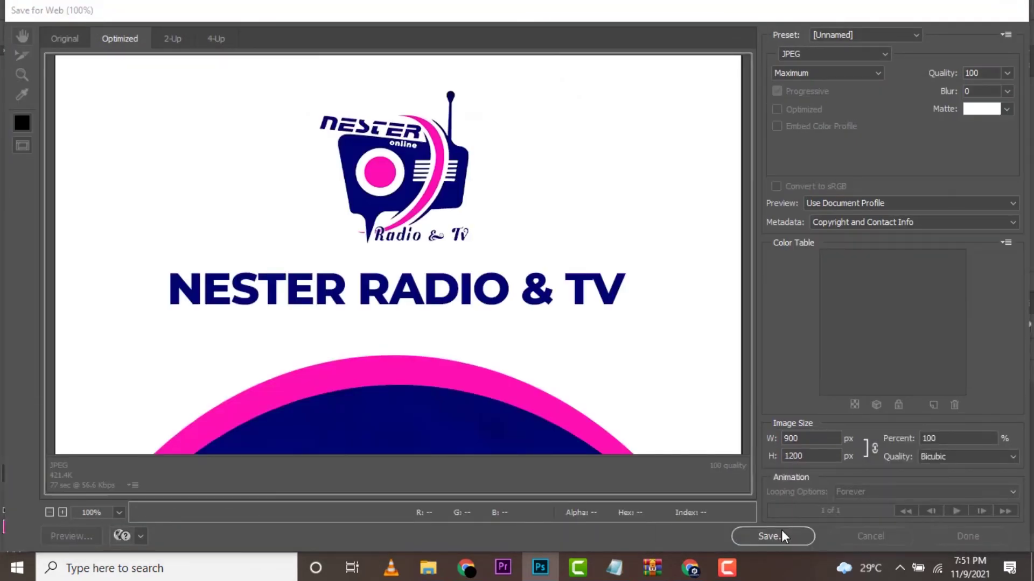
pyautogui.click(781, 536)
pyautogui.click(162, 60)
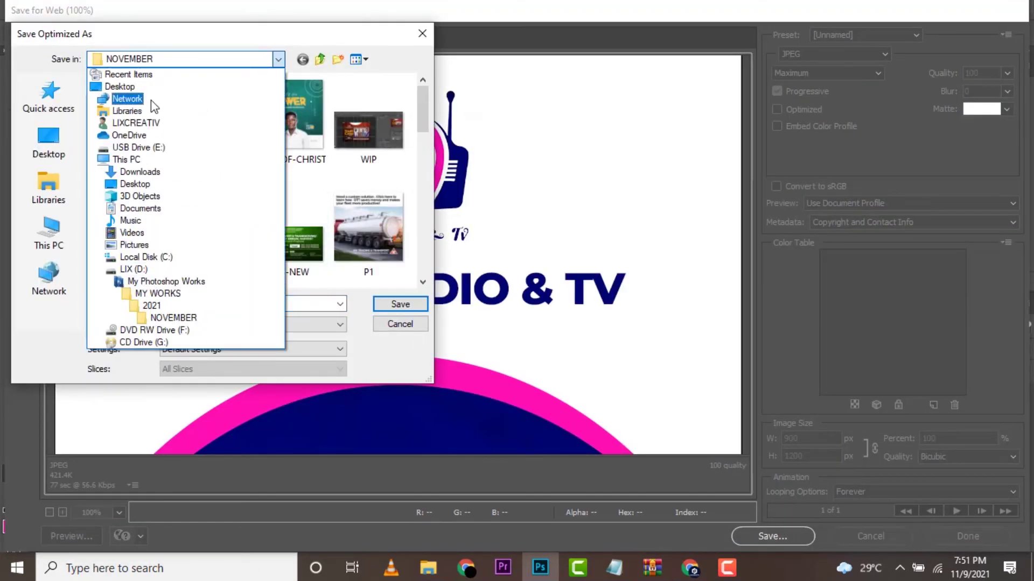
pyautogui.click(146, 161)
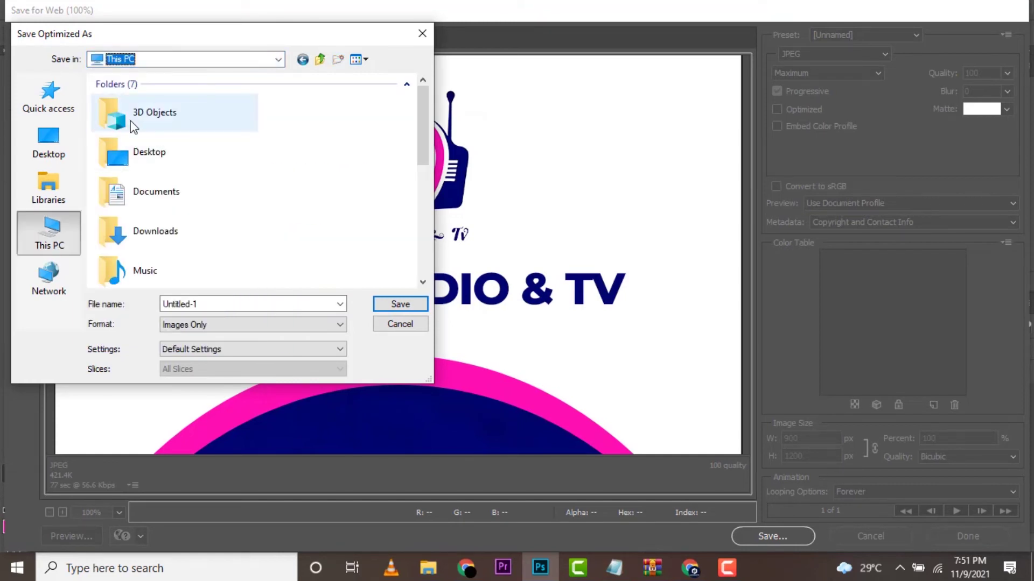
pyautogui.doubleClick(156, 219)
pyautogui.scroll(-5, 183, 210)
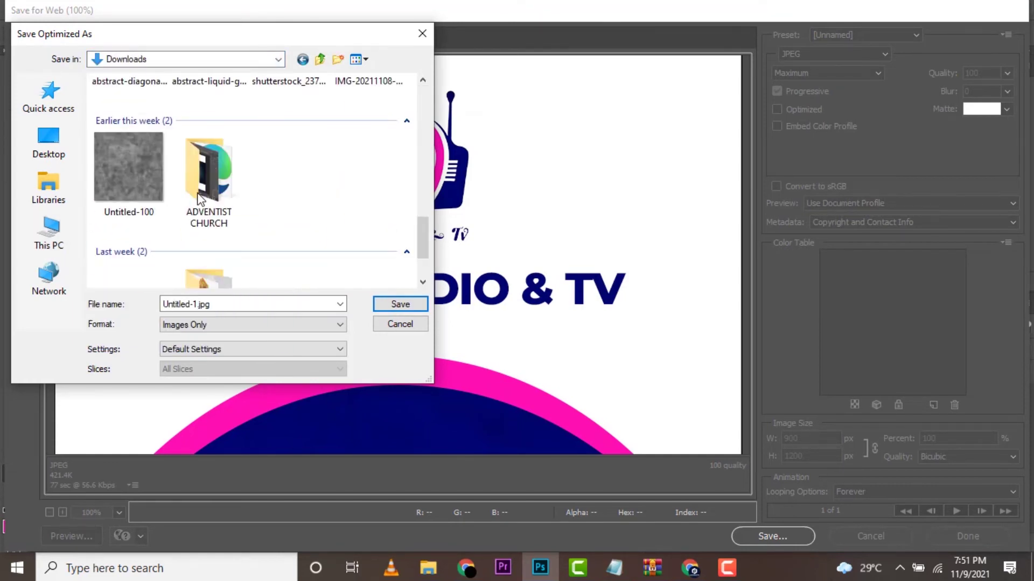
pyautogui.scroll(-2, 198, 198)
pyautogui.scroll(2, 205, 188)
pyautogui.scroll(3, 204, 189)
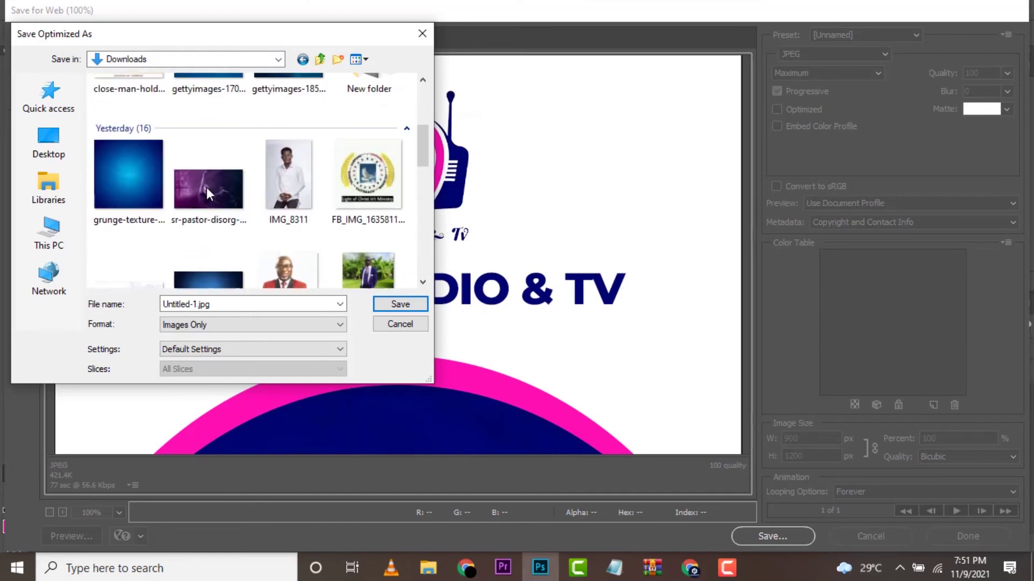
pyautogui.scroll(2, 205, 188)
pyautogui.doubleClick(357, 168)
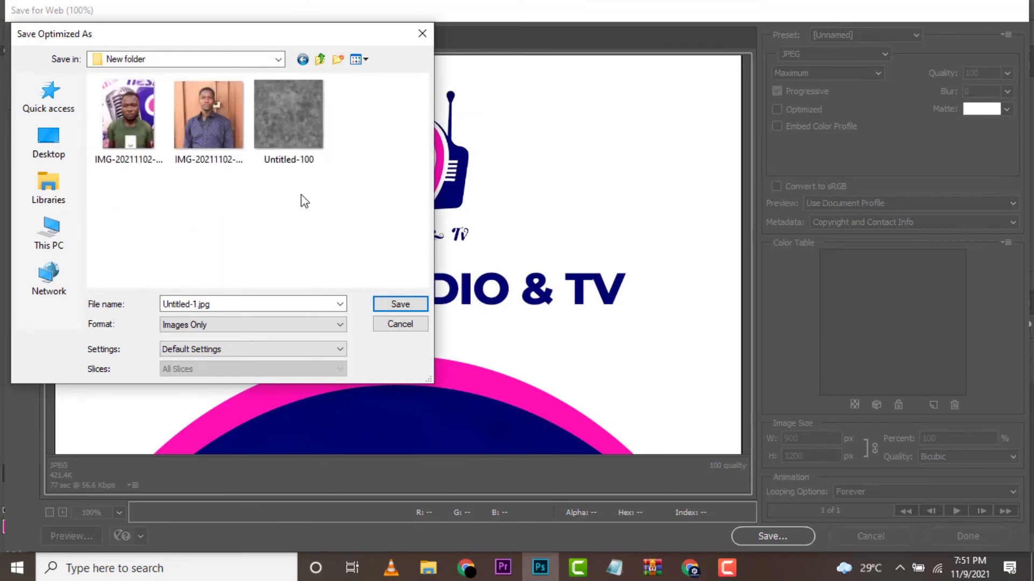
pyautogui.click(399, 303)
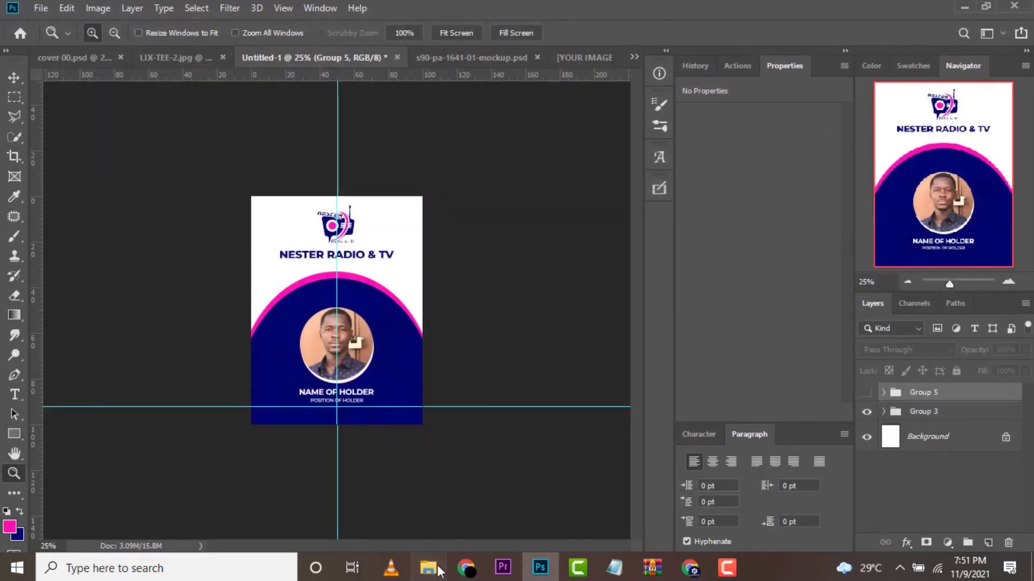
# - Refresh New folder to show the JPEG and reopen the mockup's [YOUR IMAGE HERE] contents
pyautogui.click(427, 568)
pyautogui.rightClick(446, 279)
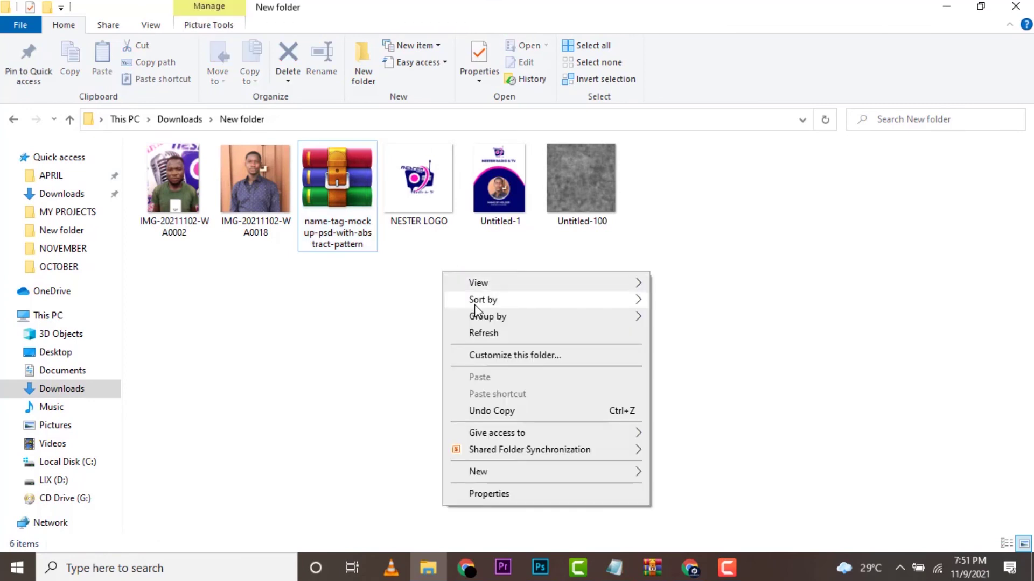
pyautogui.click(486, 333)
pyautogui.click(547, 572)
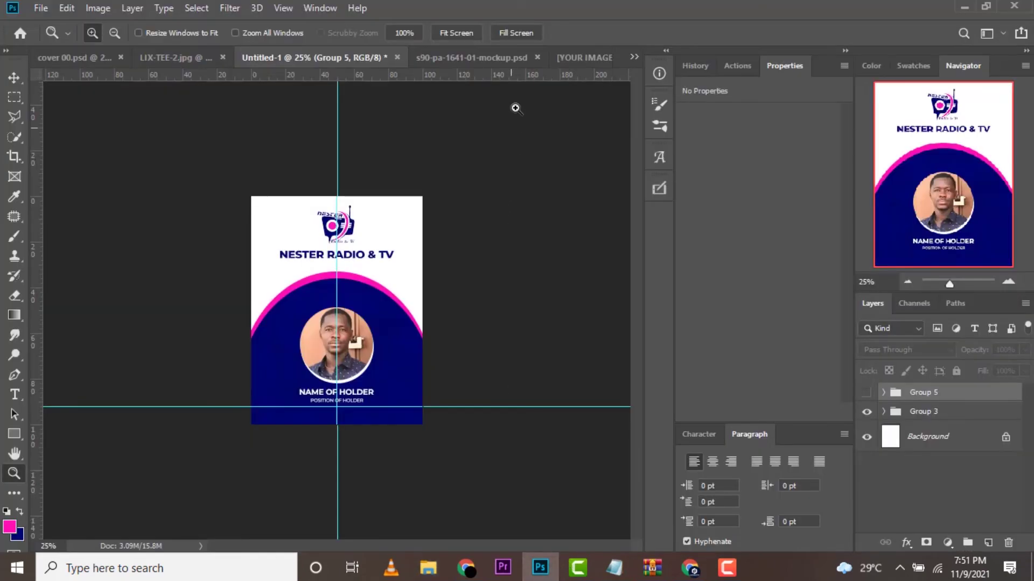
pyautogui.click(579, 55)
pyautogui.click(600, 57)
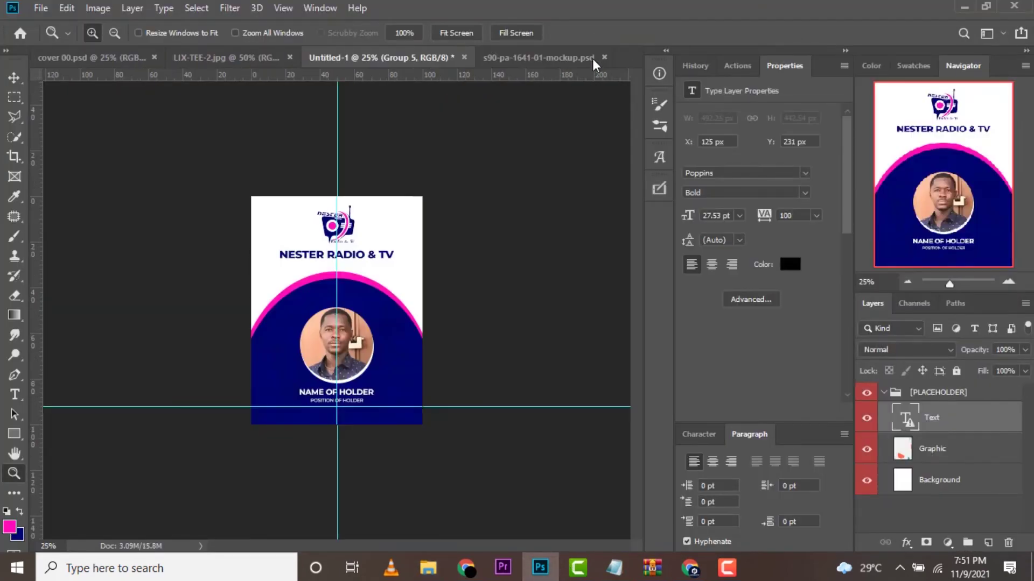
pyautogui.click(516, 60)
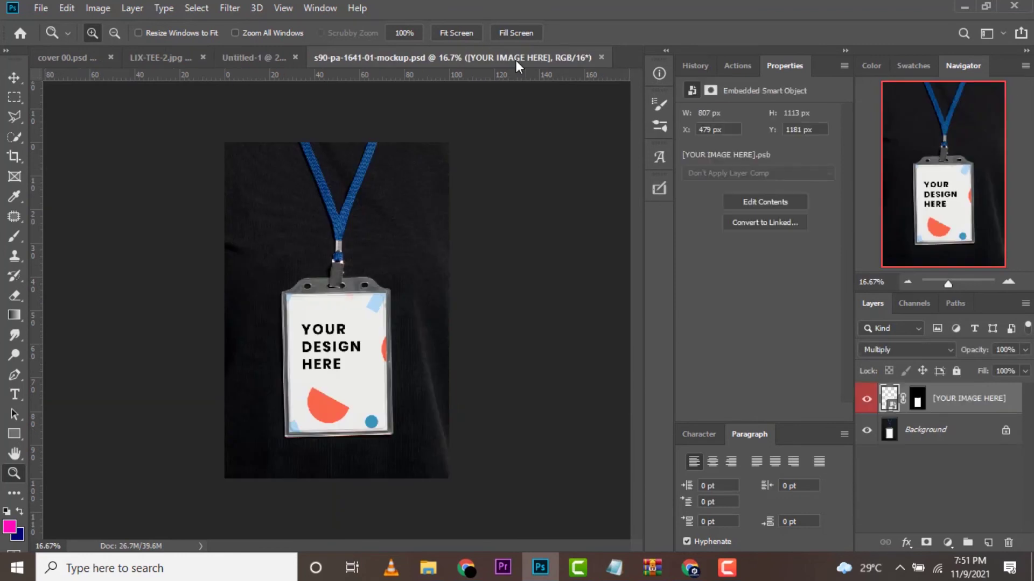
pyautogui.doubleClick(891, 405)
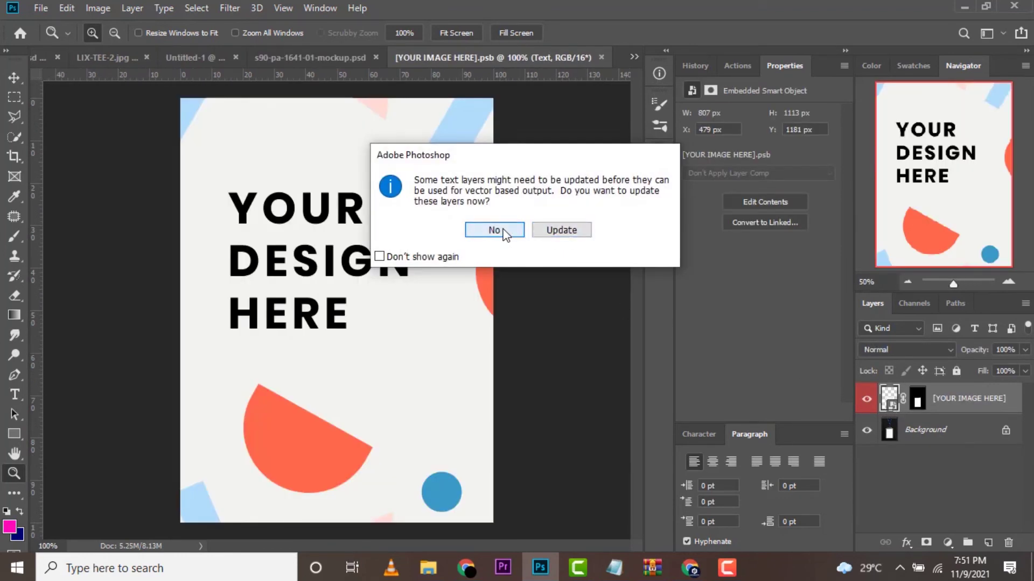
pyautogui.click(474, 230)
# - Place Untitled-1.jpg onto the placeholder canvas and rasterize the layer
pyautogui.click(428, 568)
pyautogui.click(502, 196)
pyautogui.moveTo(502, 195); pyautogui.dragTo(441, 398)
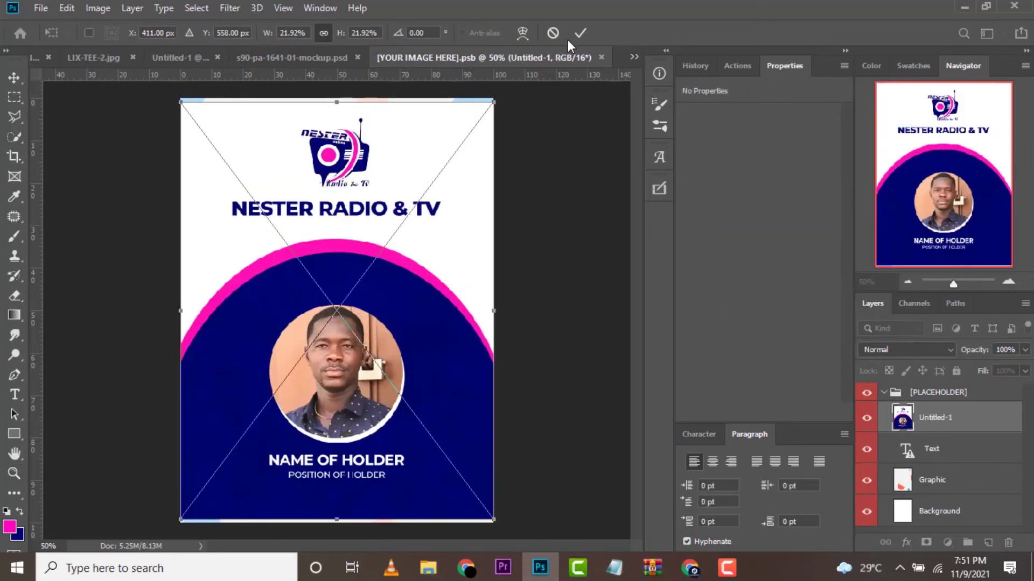
pyautogui.click(580, 33)
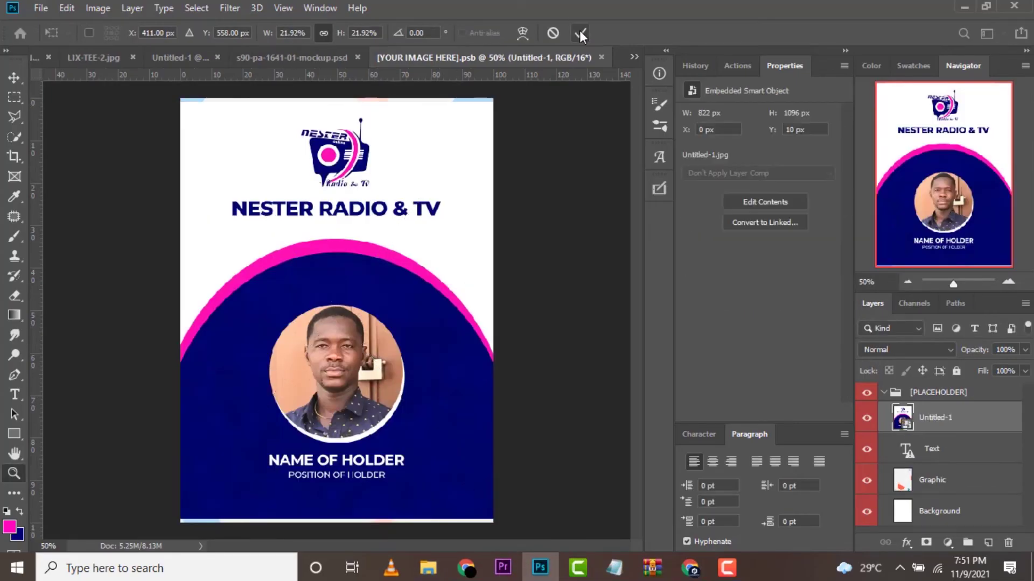
pyautogui.rightClick(956, 417)
pyautogui.click(808, 269)
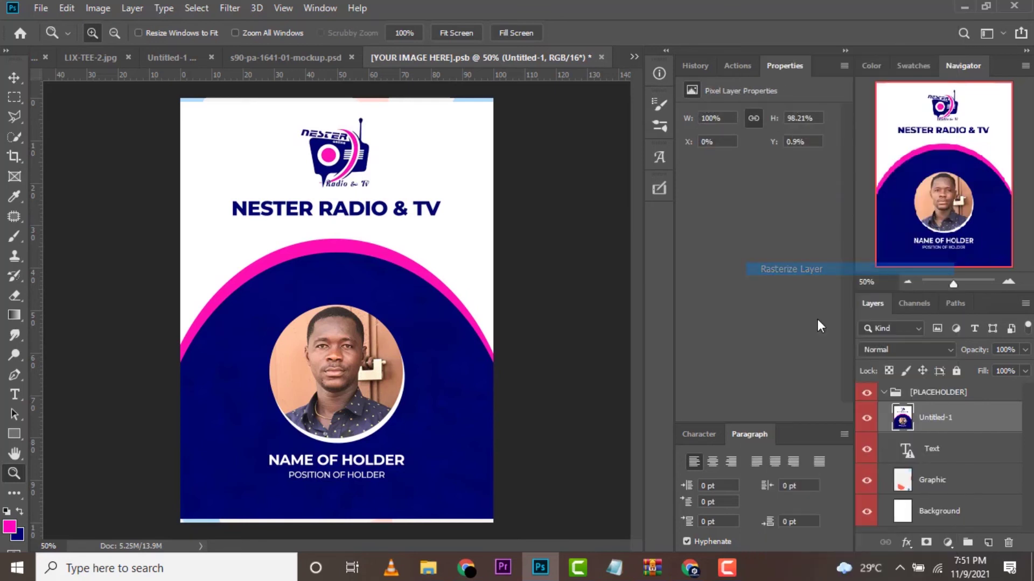
pyautogui.moveTo(904, 419); pyautogui.dragTo(903, 403)
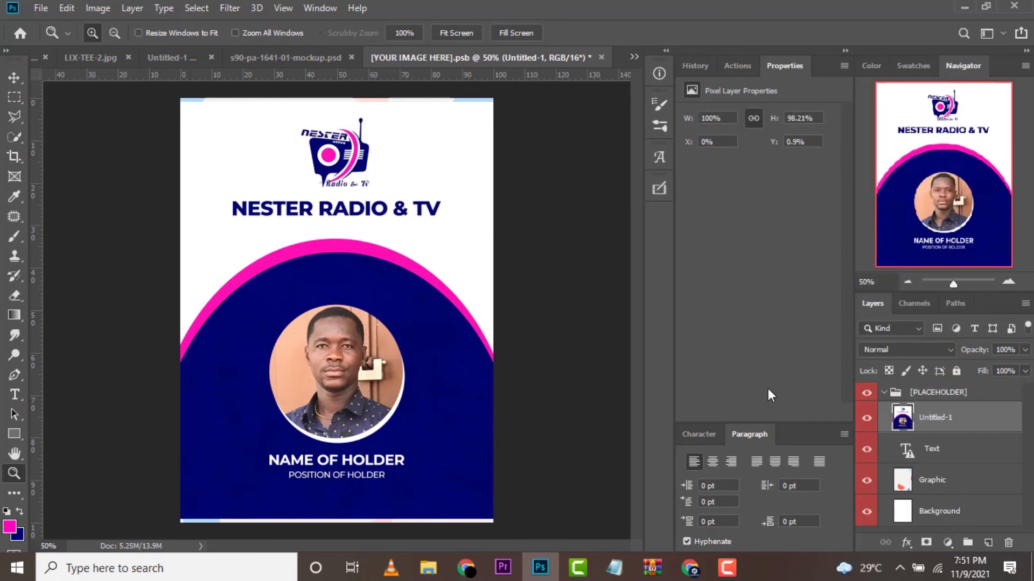
# - Stretch the card image to the placeholder's top and bottom edges (101.82% wide)
pyautogui.click(15, 77)
pyautogui.hotkey('ctrl', 't')
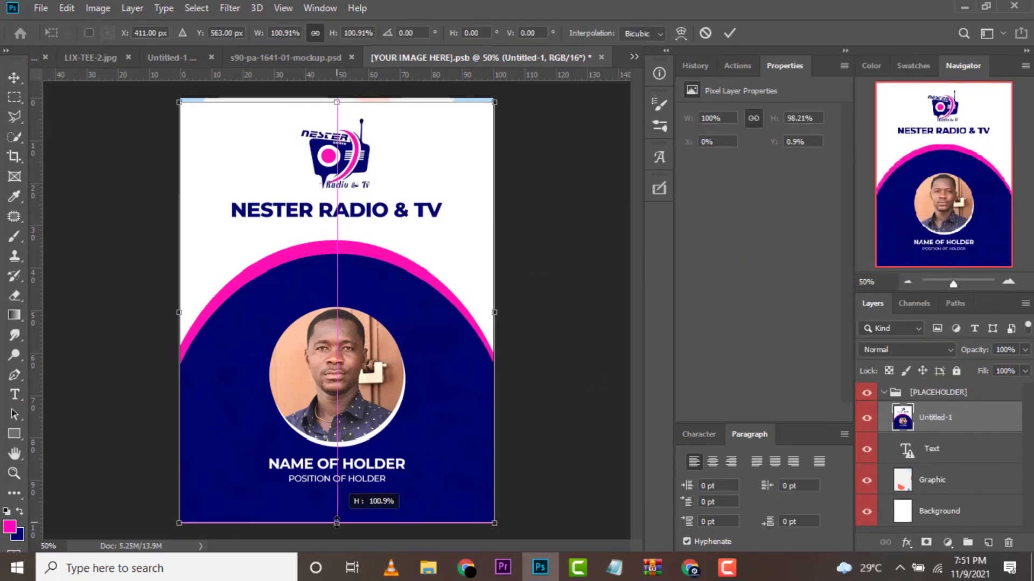
pyautogui.moveTo(336, 521); pyautogui.dragTo(337, 524)
pyautogui.moveTo(338, 102); pyautogui.dragTo(337, 98)
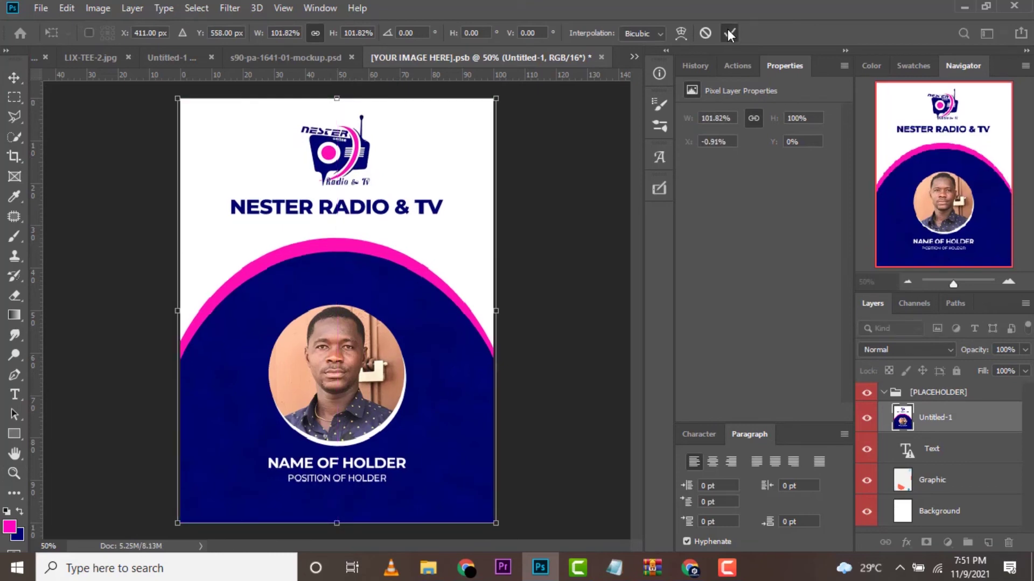
pyautogui.click(729, 32)
pyautogui.click(44, 12)
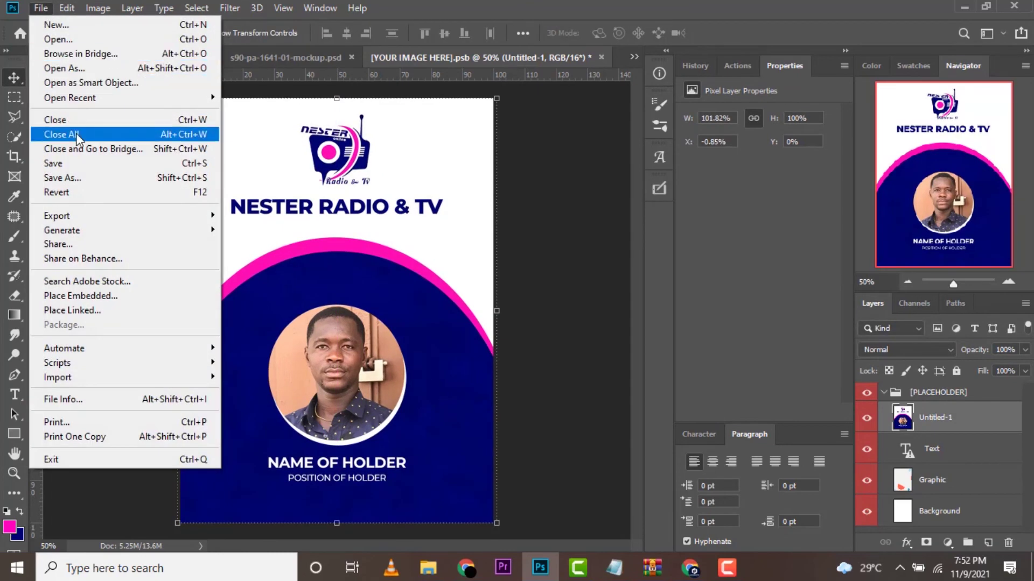
# - Save and close the placeholder, then zoom in and out to check the front card on the lanyard
pyautogui.click(102, 146)
pyautogui.click(453, 223)
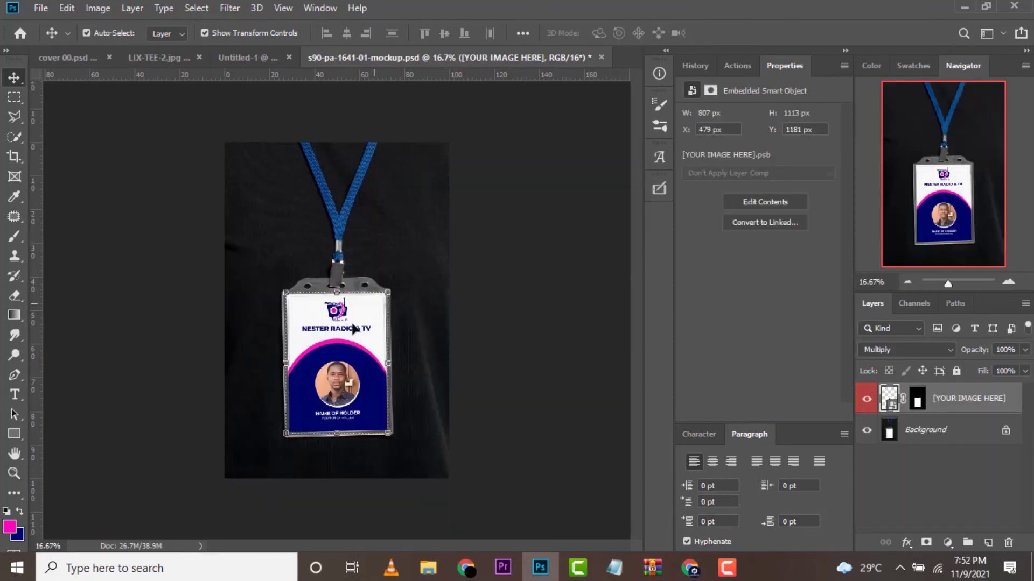
pyautogui.click(14, 431)
pyautogui.click(14, 474)
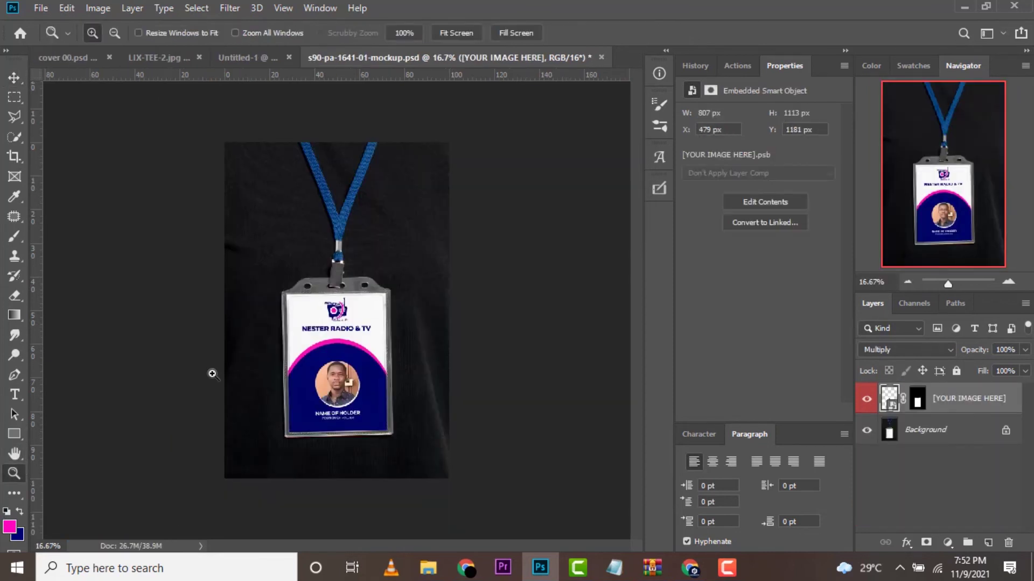
pyautogui.click(311, 346)
pyautogui.click(311, 345)
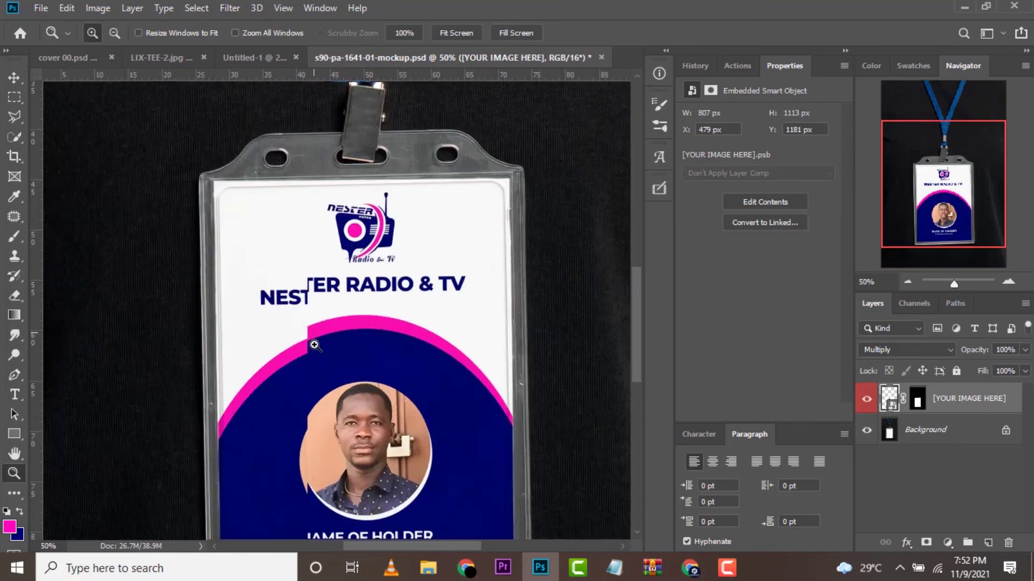
pyautogui.rightClick(376, 334)
pyautogui.click(409, 414)
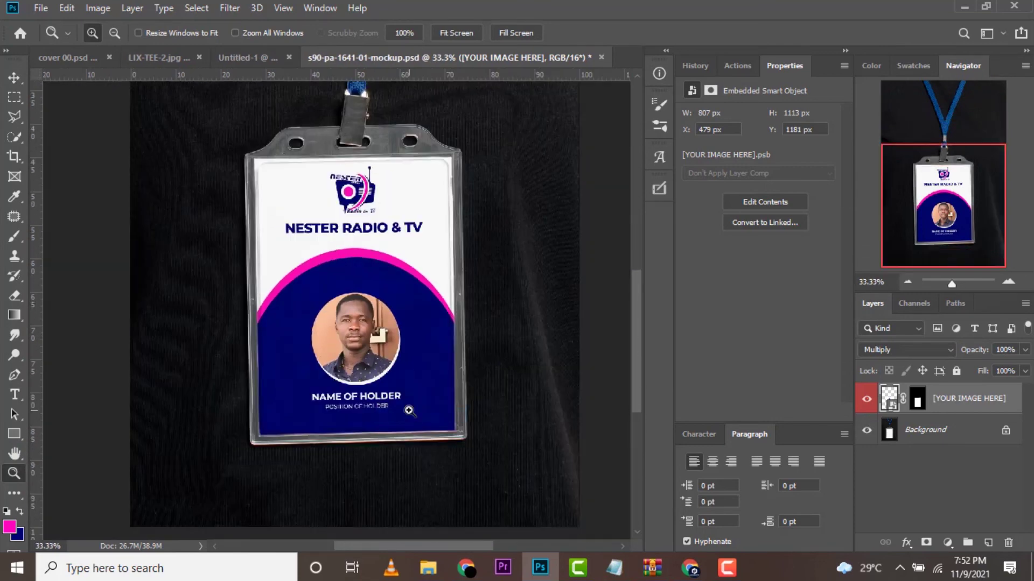
pyautogui.rightClick(396, 392)
pyautogui.click(452, 471)
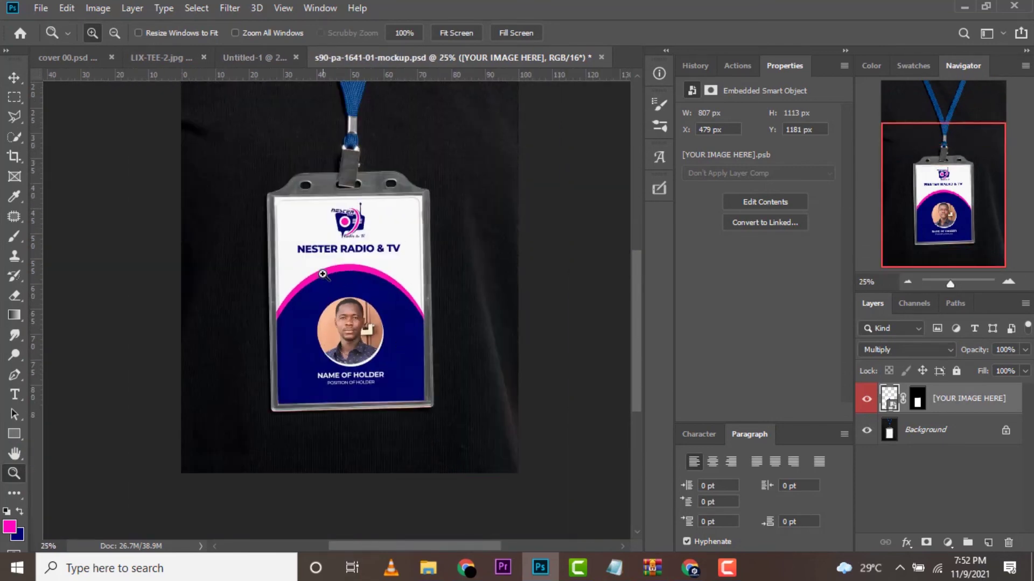
# - Hide the front-card Group 3 in the Untitled-1 design
pyautogui.scroll(1, 359, 280)
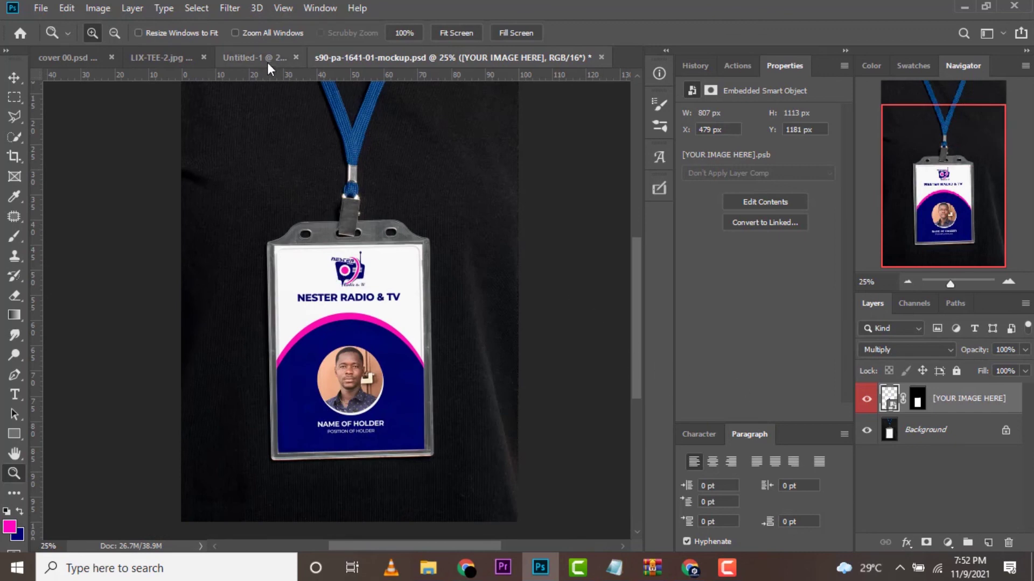
pyautogui.click(268, 63)
pyautogui.click(866, 412)
# - Show back-card Group 5 and save it for web as a JPEG with 'g' appended to its name
pyautogui.click(866, 393)
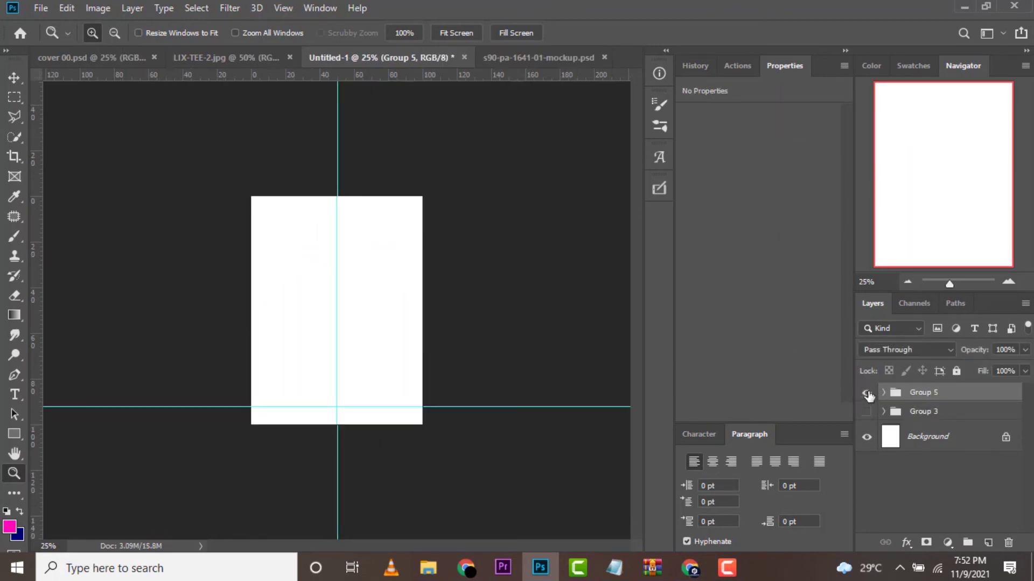
pyautogui.click(40, 7)
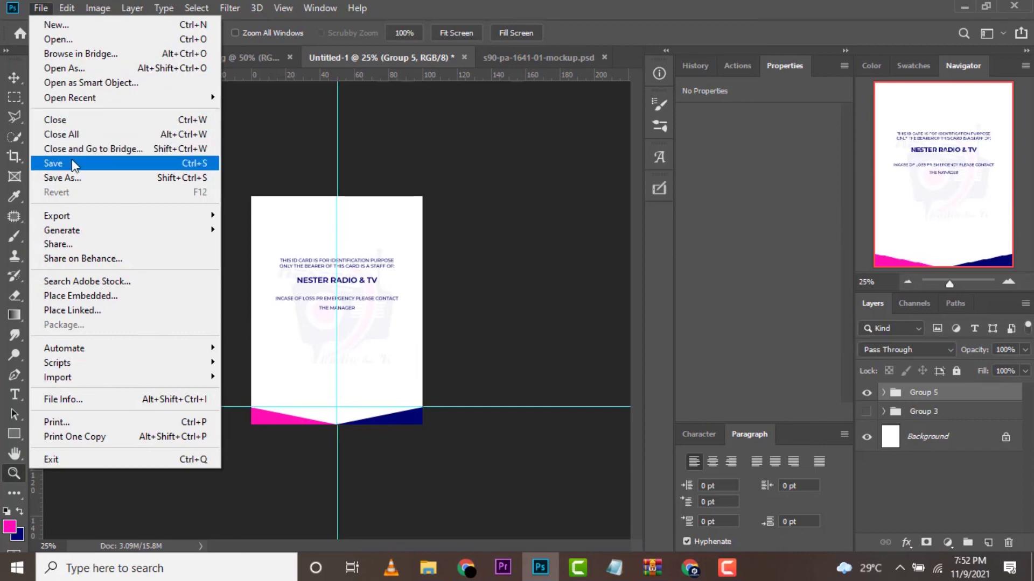
pyautogui.moveTo(56, 215)
pyautogui.click(294, 275)
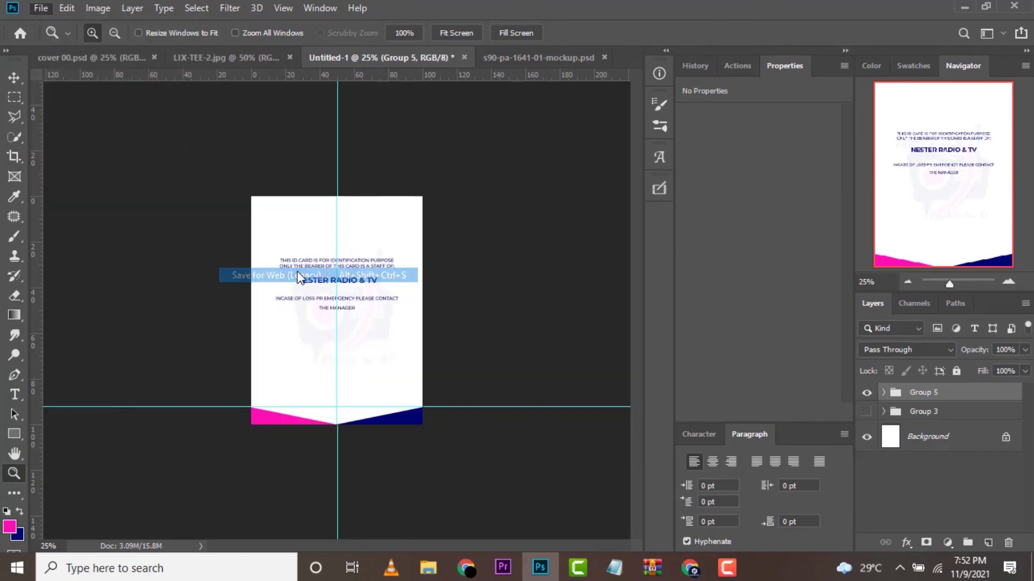
pyautogui.click(765, 534)
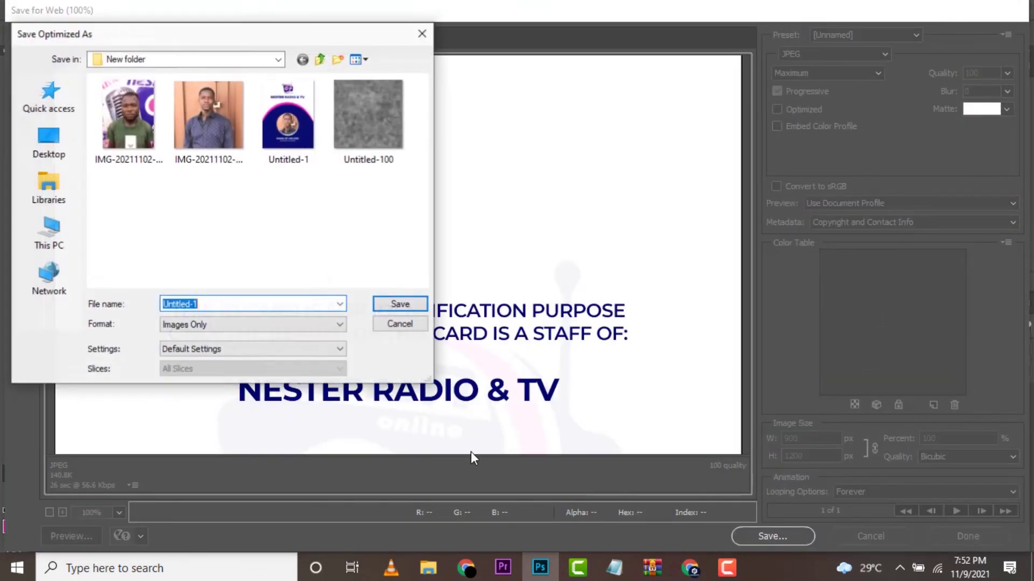
pyautogui.press('End')
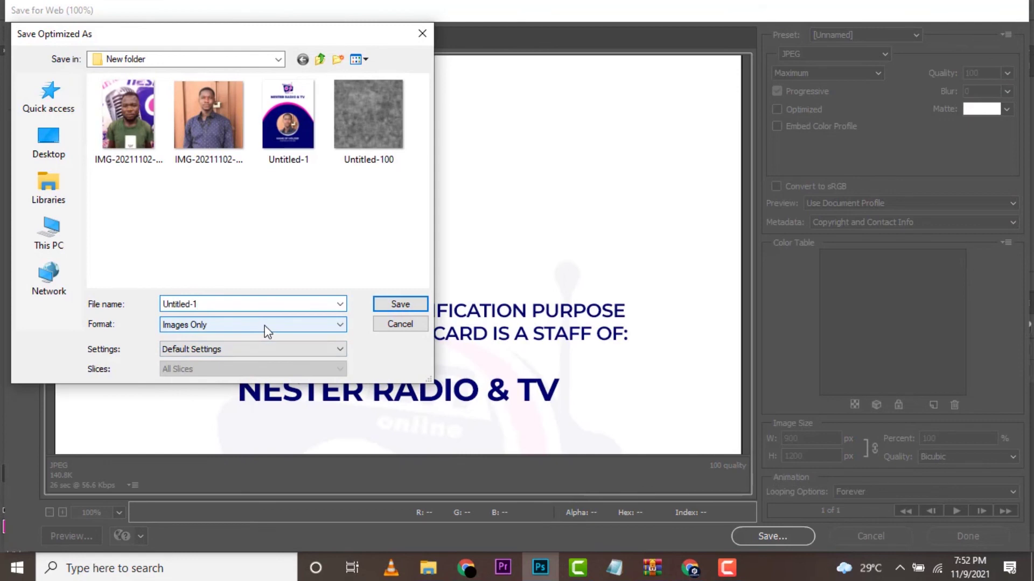
pyautogui.write('g')
pyautogui.click(378, 309)
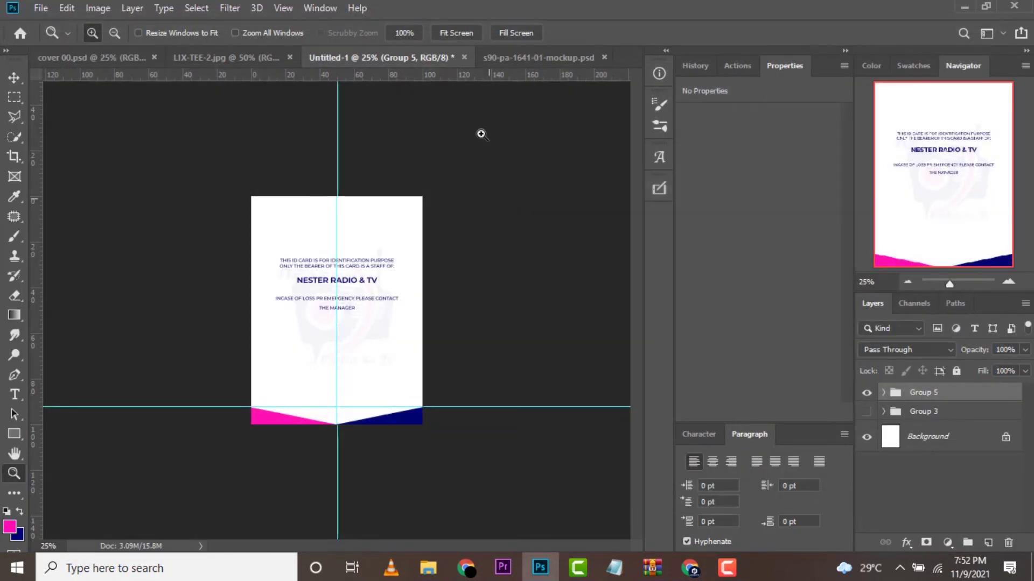
pyautogui.click(508, 58)
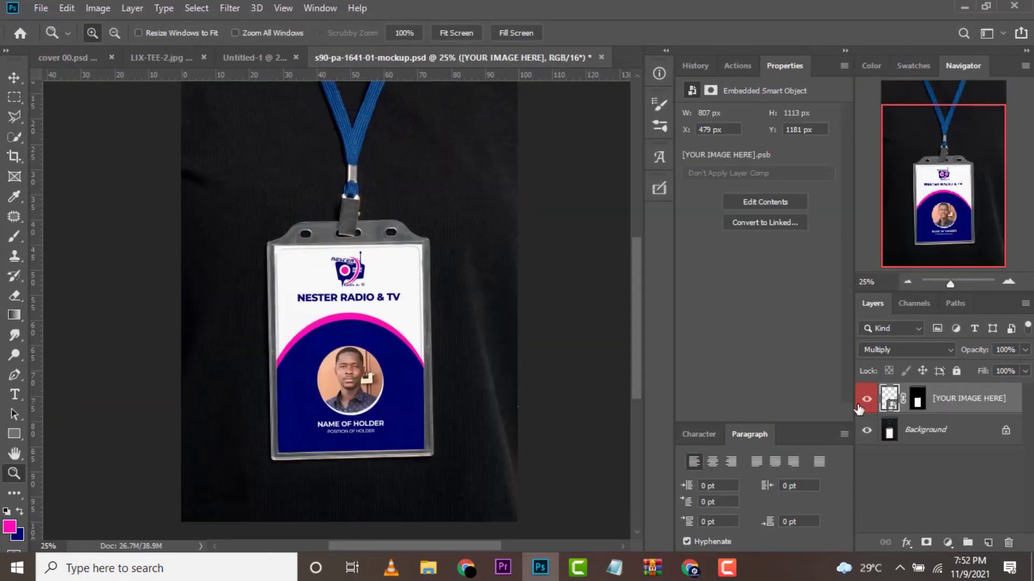
# - Place the exported Untitled-1g card-back image into the card smart object and rasterize it
pyautogui.doubleClick(890, 401)
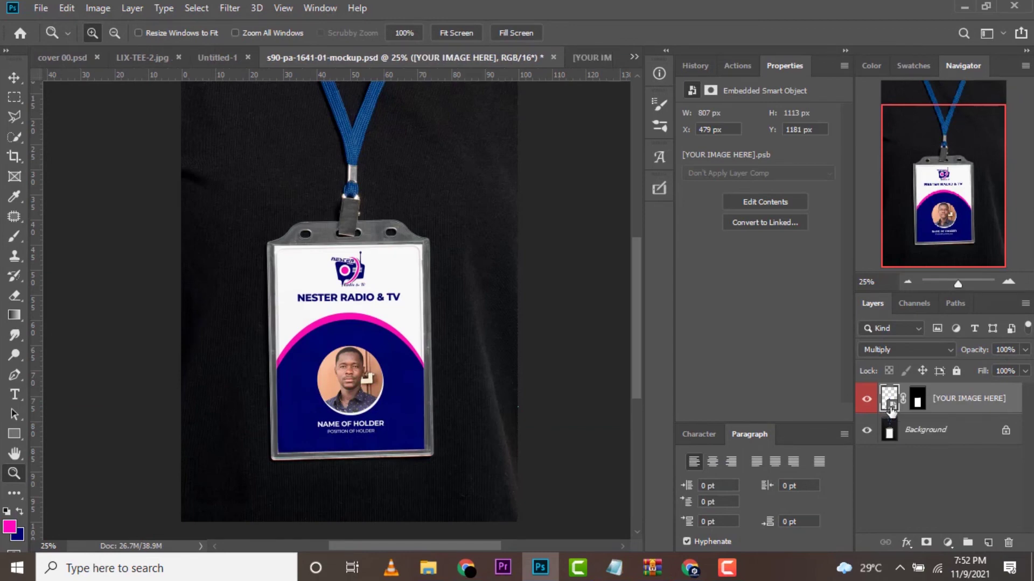
pyautogui.click(428, 568)
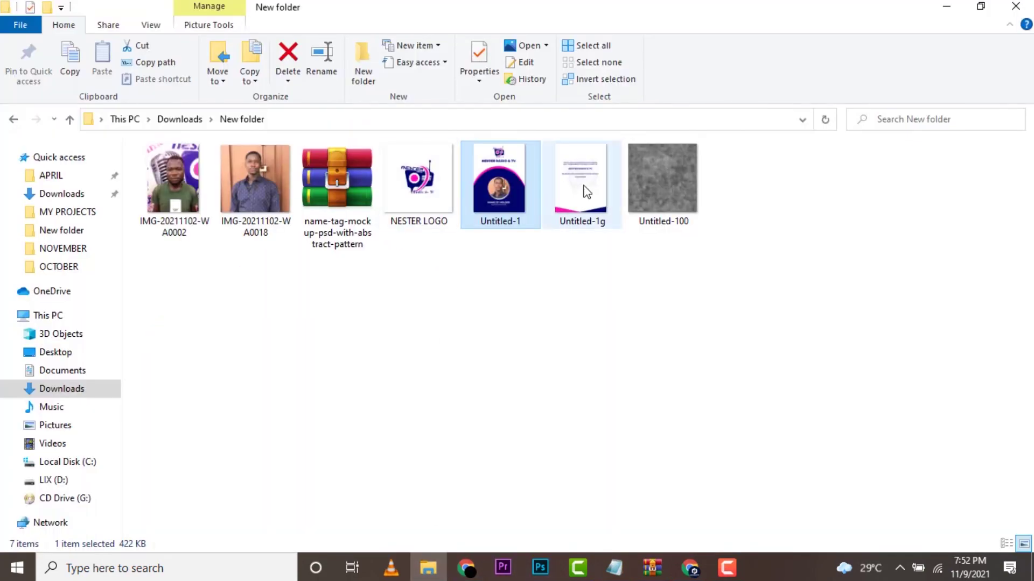
pyautogui.moveTo(581, 180)
pyautogui.mouseDown()
pyautogui.moveTo(541, 573)
pyautogui.moveTo(334, 301)
pyautogui.mouseUp()
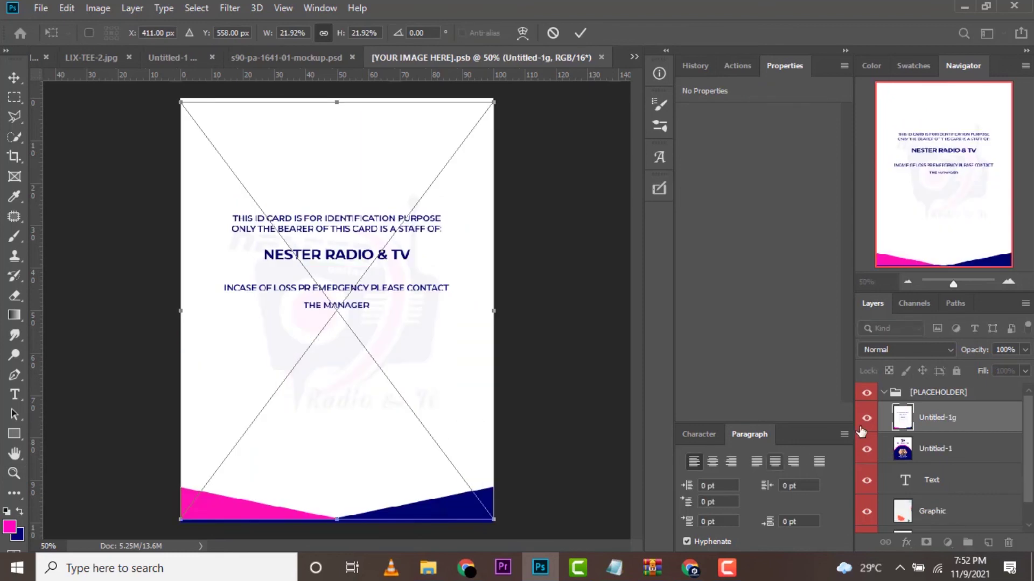
pyautogui.press('Return')
pyautogui.rightClick(948, 417)
pyautogui.click(776, 269)
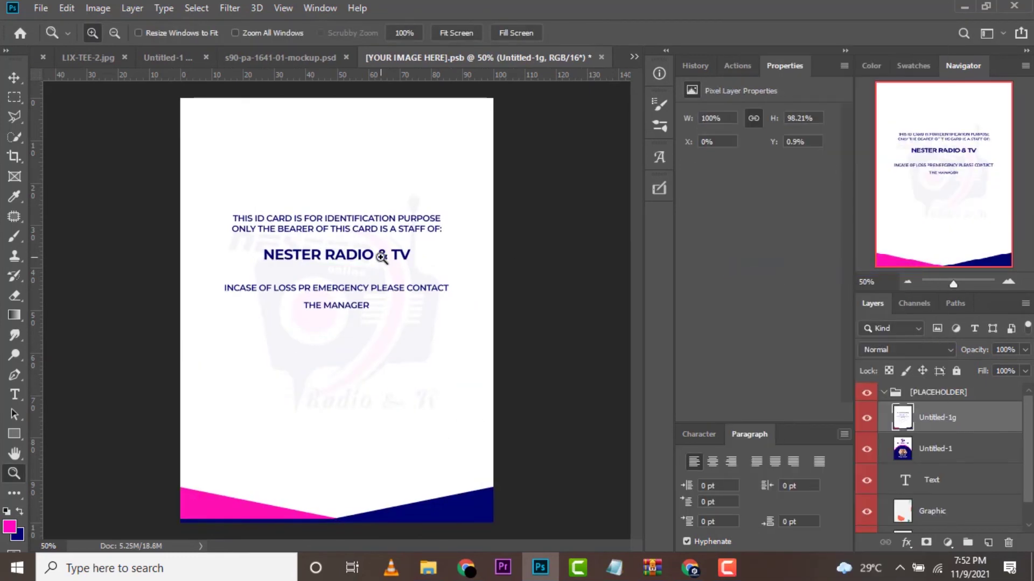
# - Stretch the card back to fill the placeholder, then close and save the .psb
pyautogui.click(14, 76)
pyautogui.moveTo(352, 523); pyautogui.dragTo(352, 527)
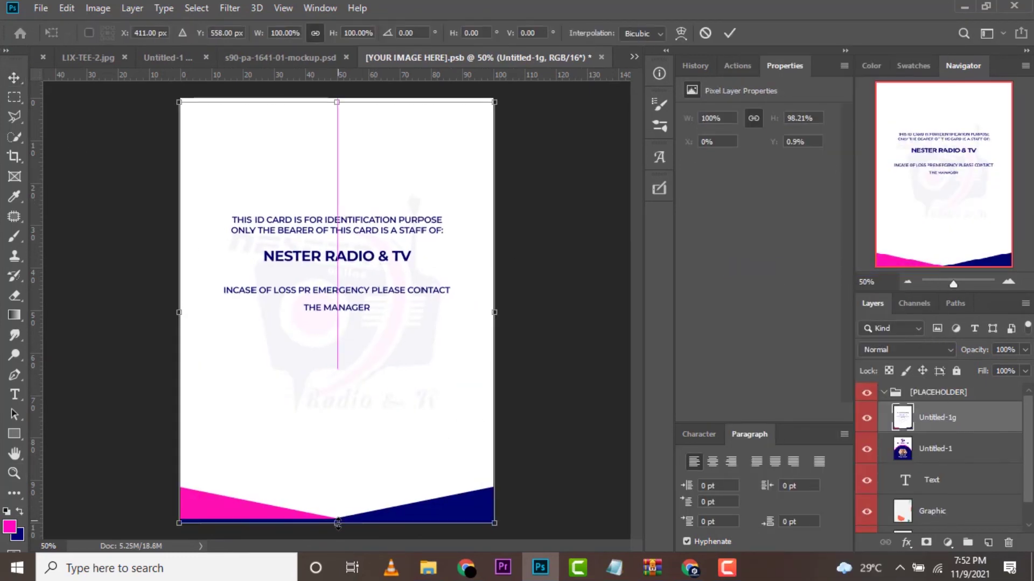
pyautogui.moveTo(336, 99); pyautogui.dragTo(336, 97)
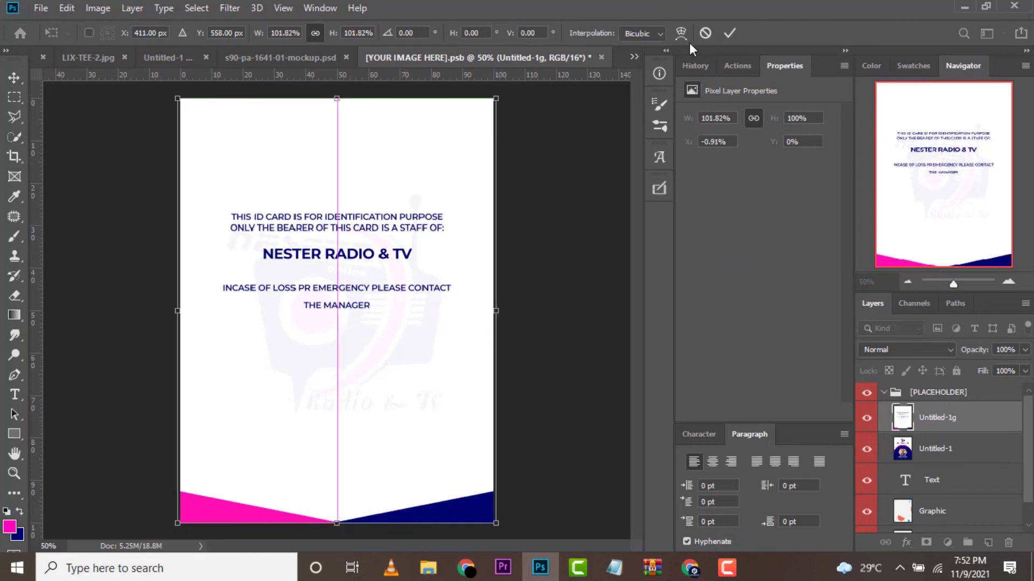
pyautogui.click(730, 33)
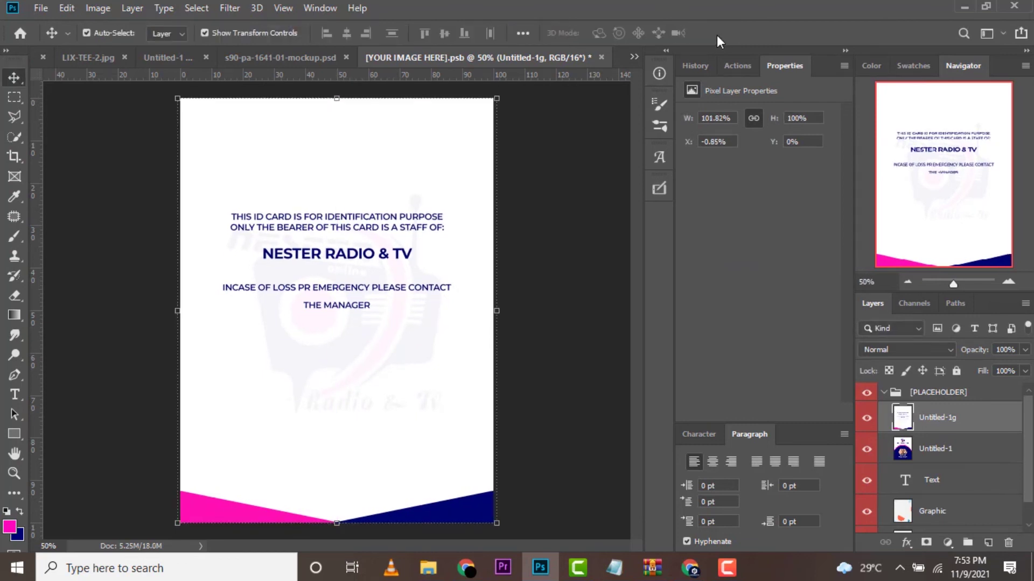
pyautogui.click(40, 8)
pyautogui.click(86, 149)
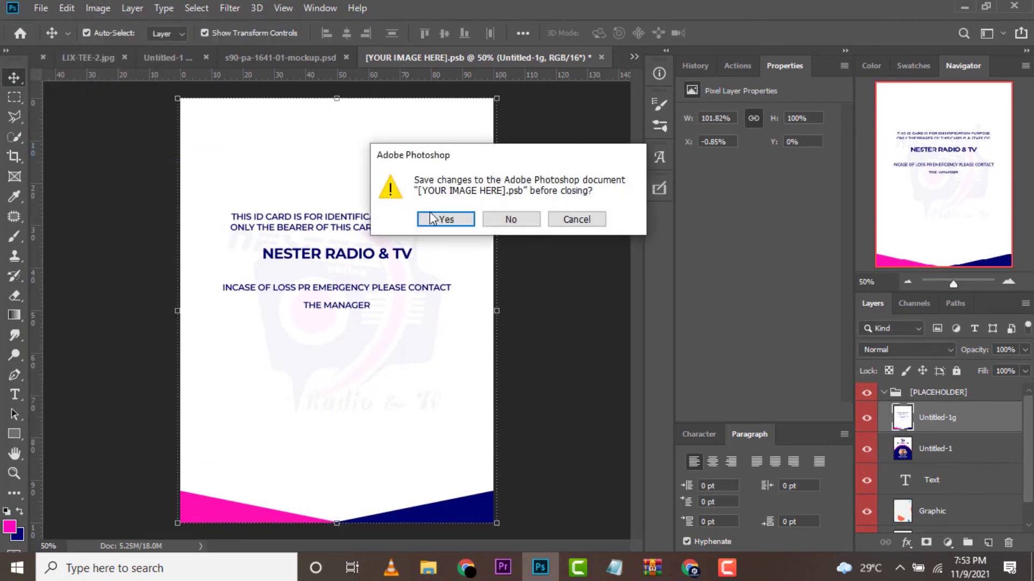
pyautogui.click(444, 219)
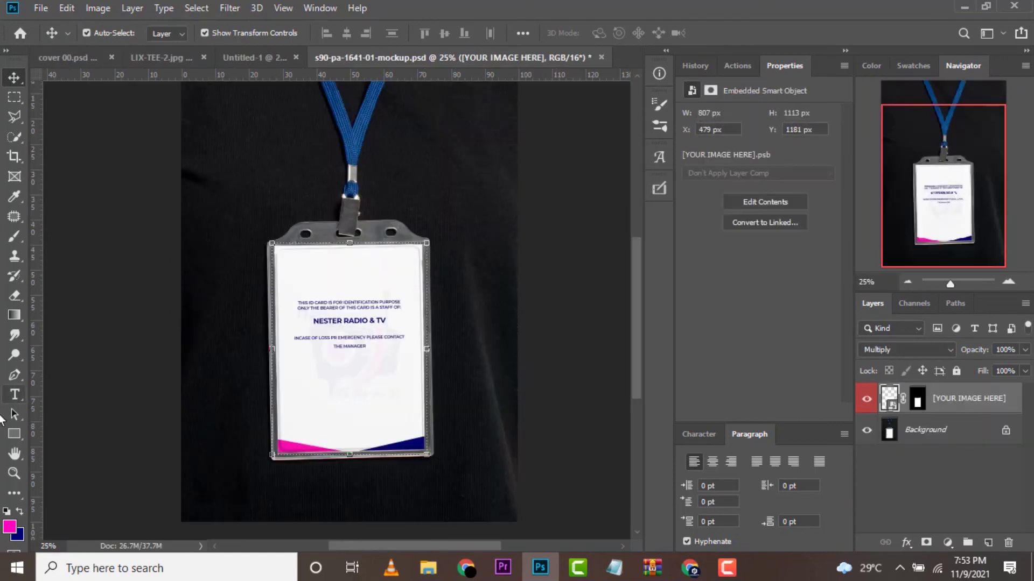
# - Zoom in on the card back in the mockup, then zoom out through 33.33% to 25%
pyautogui.click(15, 475)
pyautogui.click(373, 357)
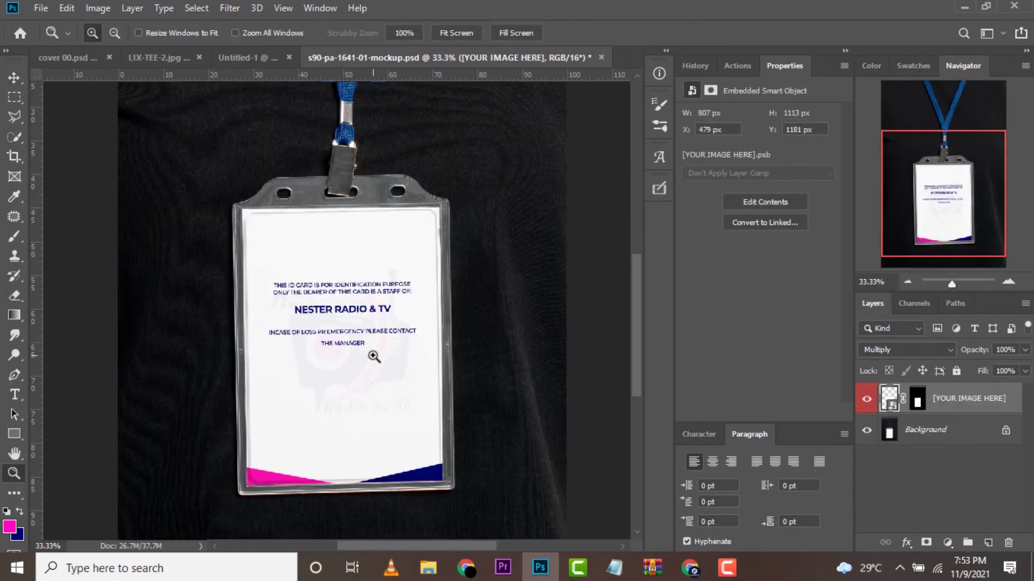
pyautogui.rightClick(374, 357)
pyautogui.click(415, 439)
pyautogui.rightClick(371, 342)
pyautogui.click(352, 335)
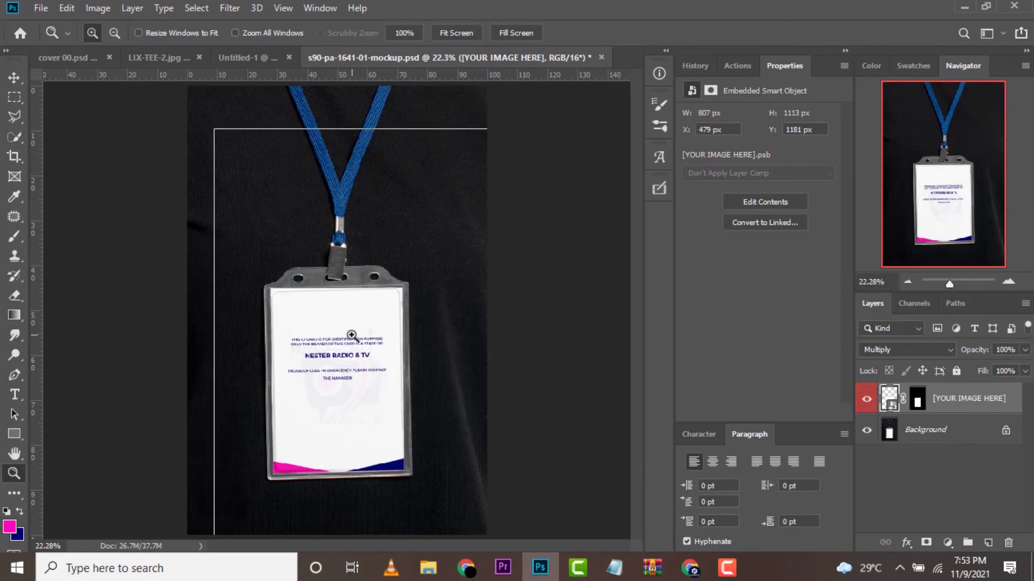
pyautogui.click(353, 335)
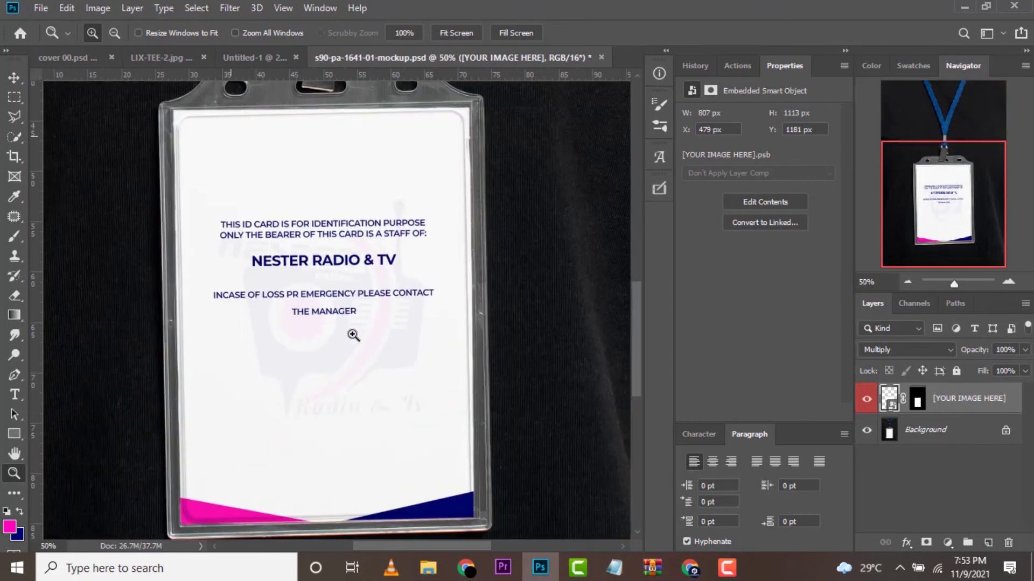
pyautogui.rightClick(353, 333)
pyautogui.click(403, 408)
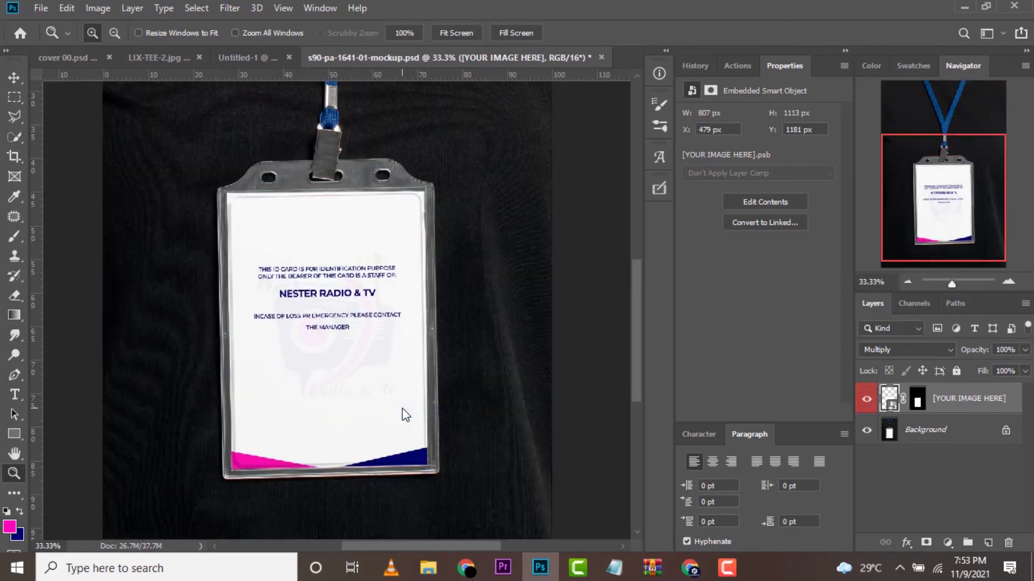
pyautogui.rightClick(402, 409)
pyautogui.click(432, 478)
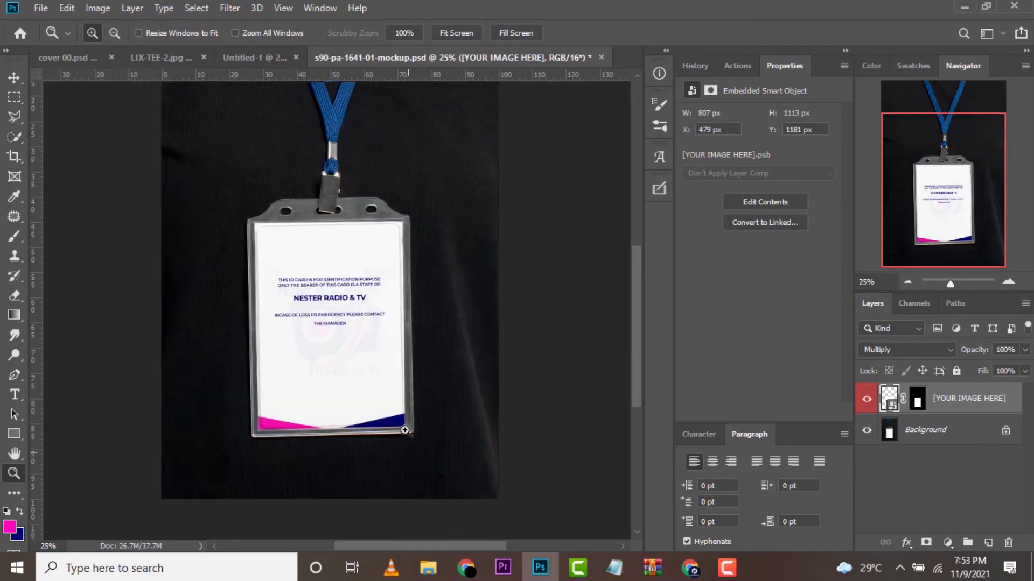
pyautogui.scroll(3, 345, 269)
# - In Untitled-1, zoom in and show the card front by hiding Group 5 and showing Group 3
pyautogui.click(264, 62)
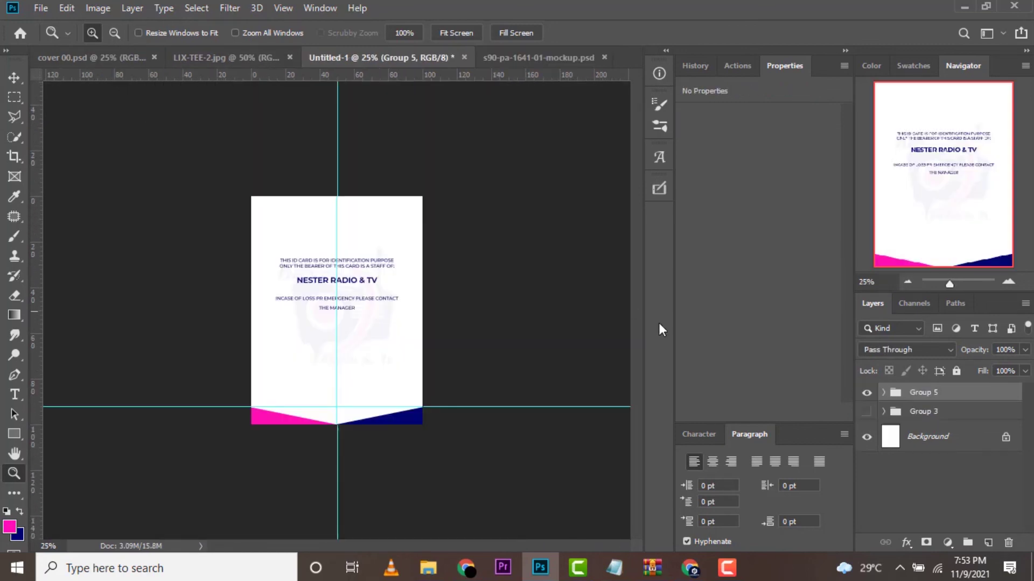
pyautogui.hotkey('ctrl', '+')
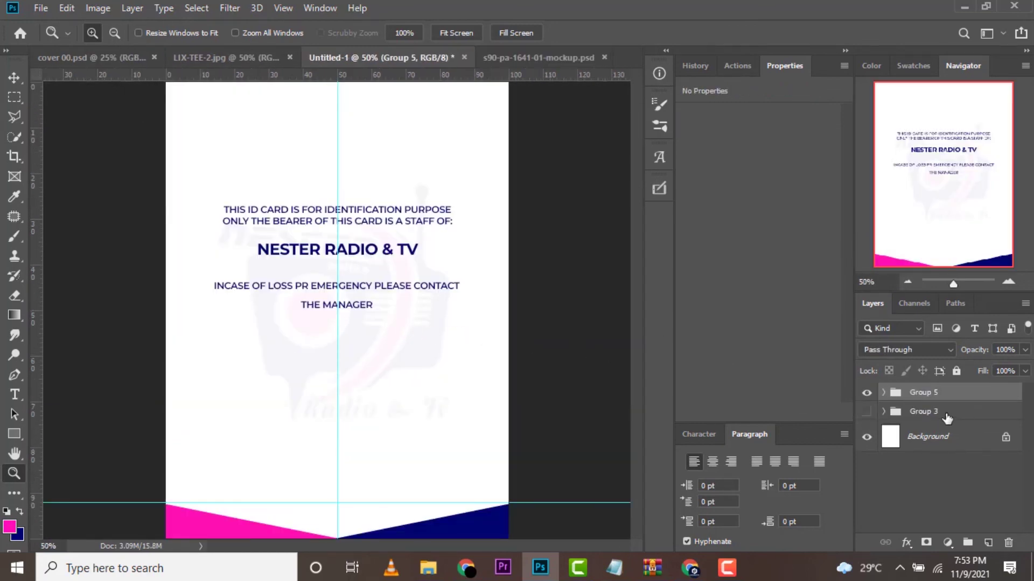
pyautogui.click(867, 393)
pyautogui.click(867, 411)
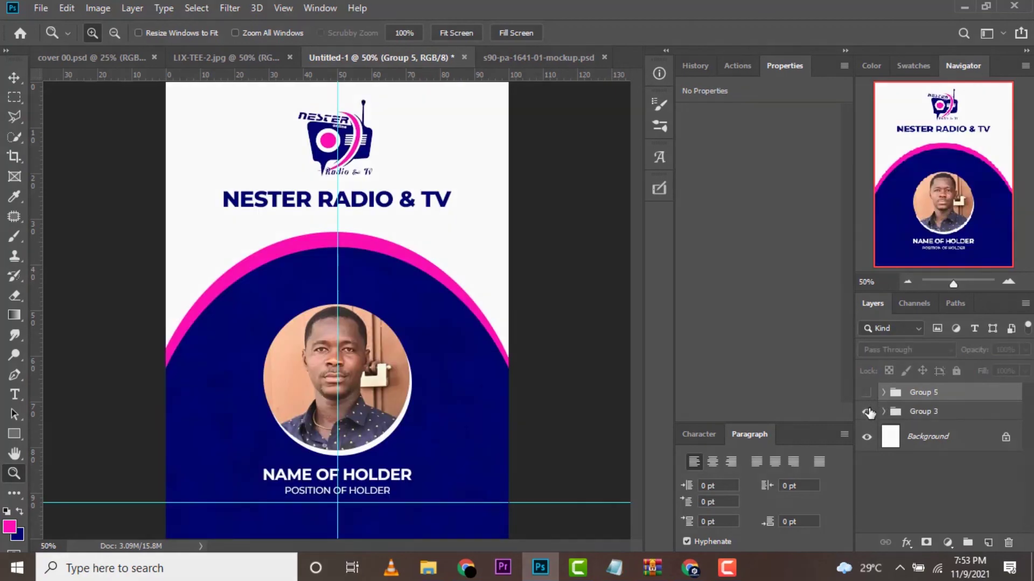
pyautogui.click(727, 568)
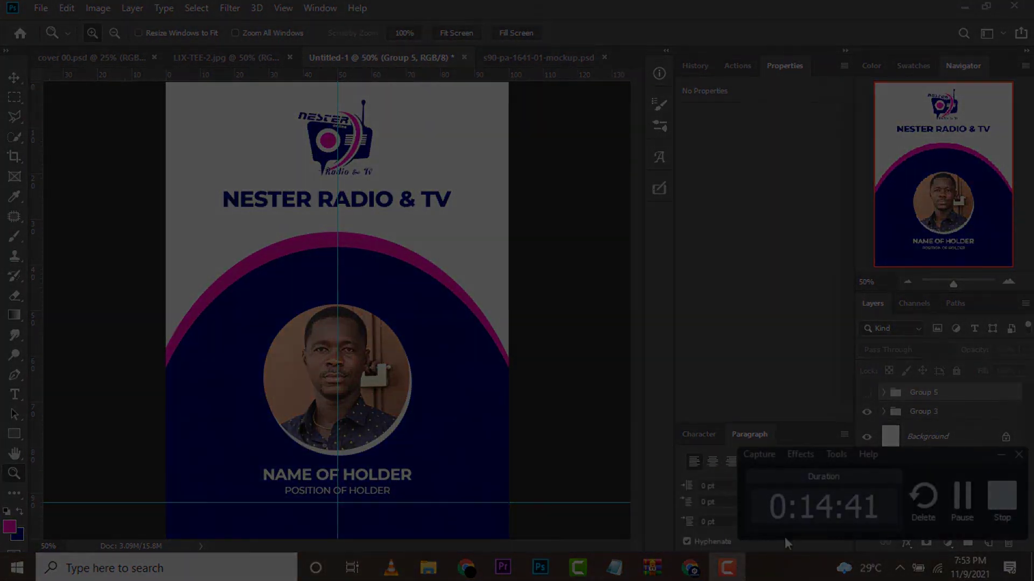